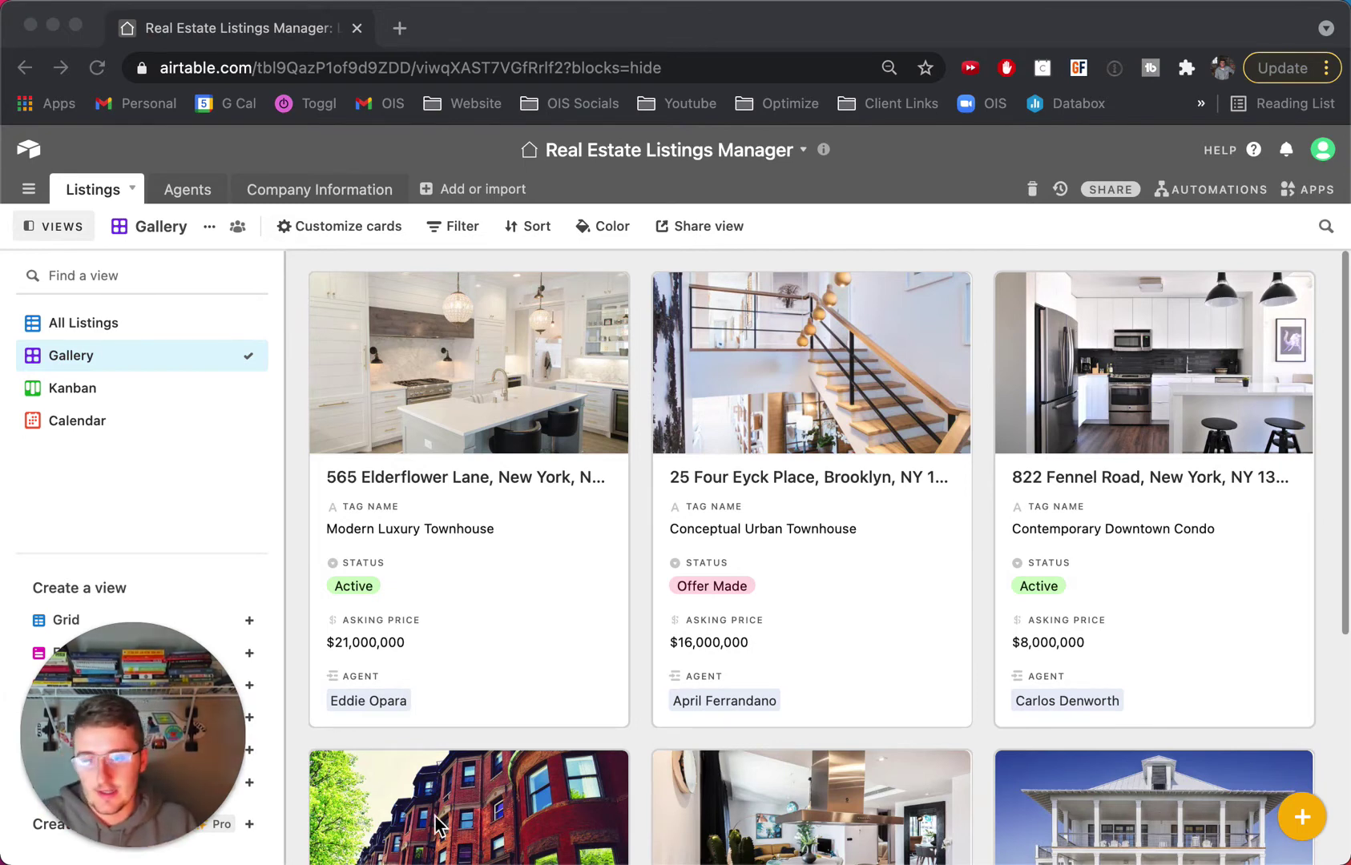
Step: Create a private share link for the Gallery view and preview it in a new tab
click(681, 236)
click(685, 233)
click(696, 280)
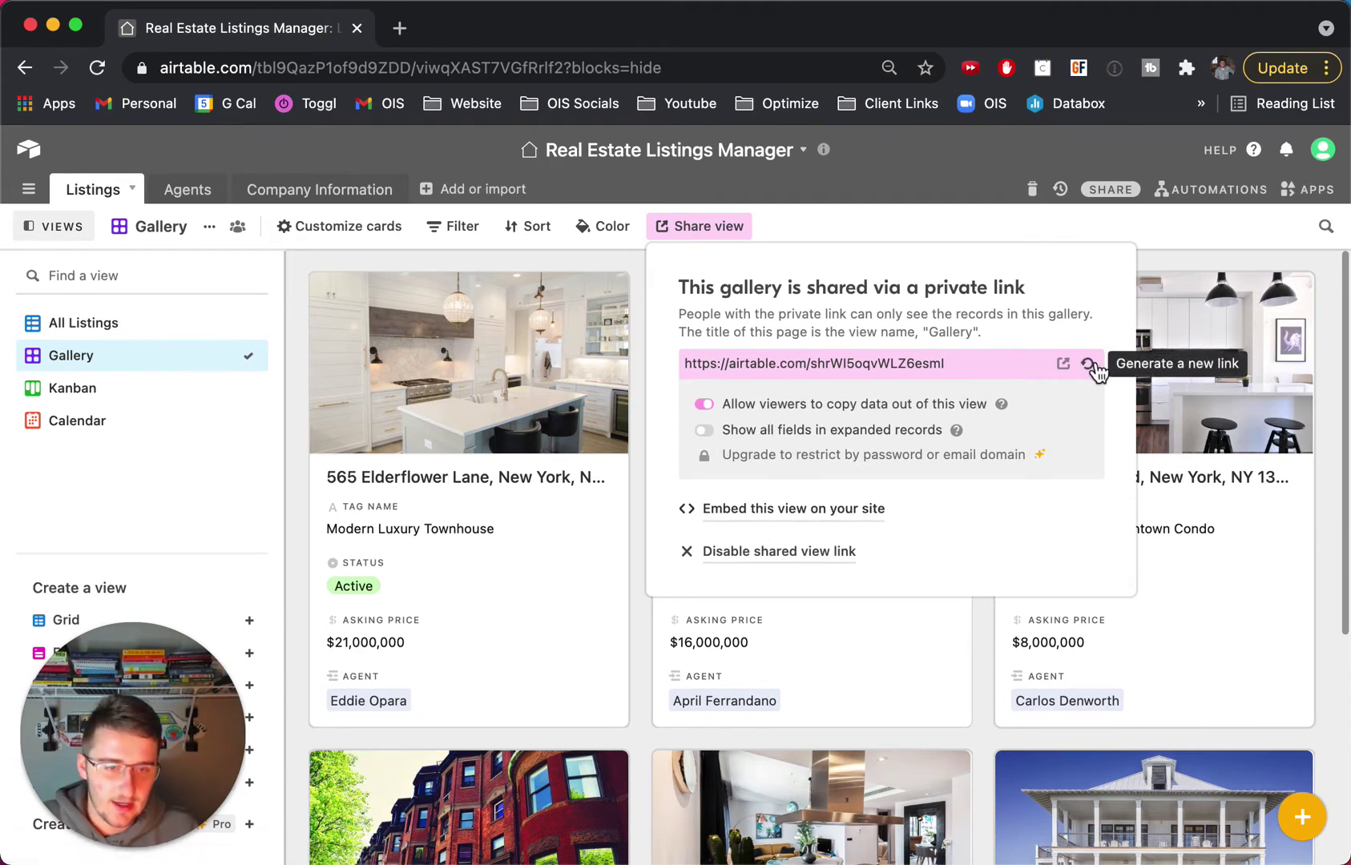
click(1063, 365)
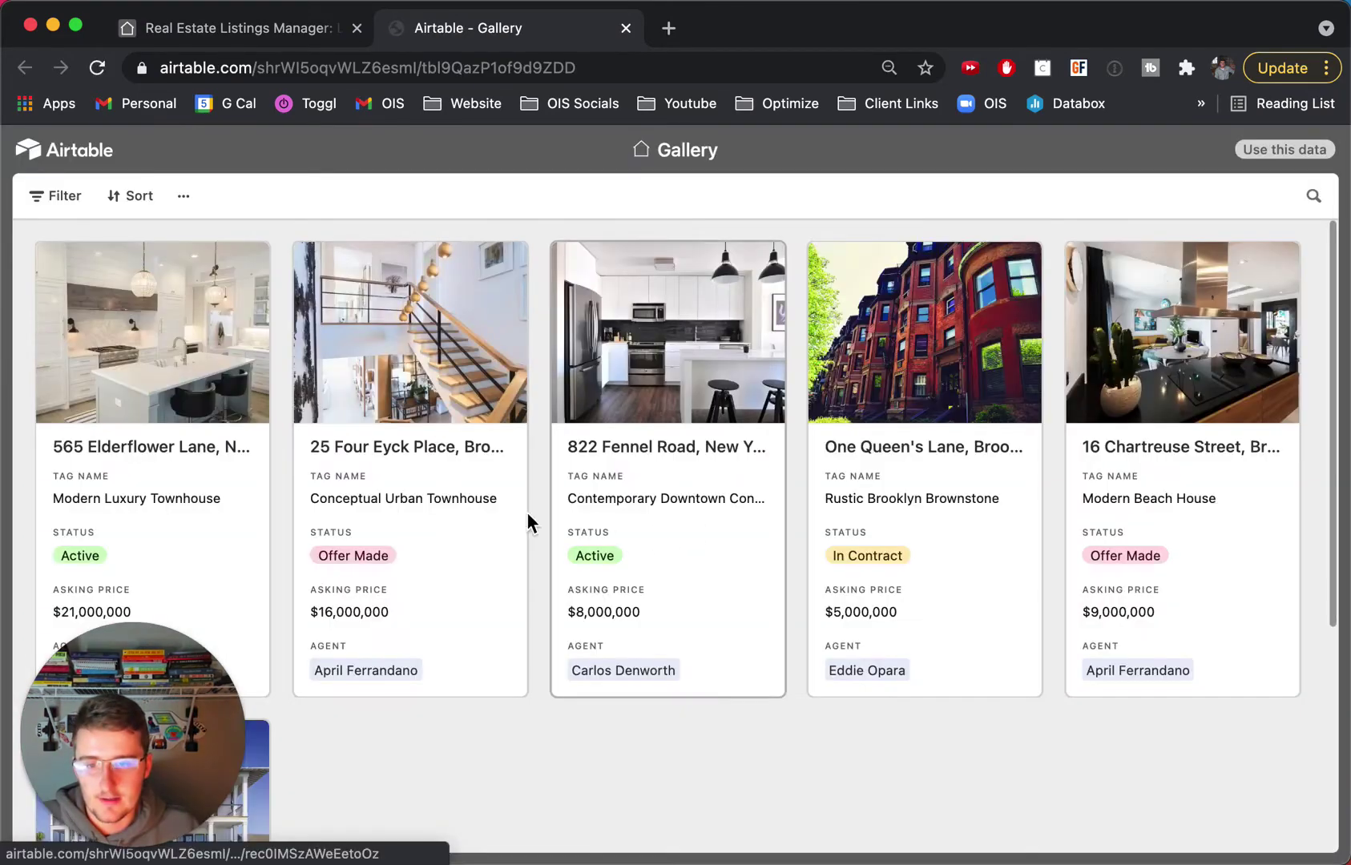
scroll(525, 512, down, 5)
scroll(516, 512, up, 5)
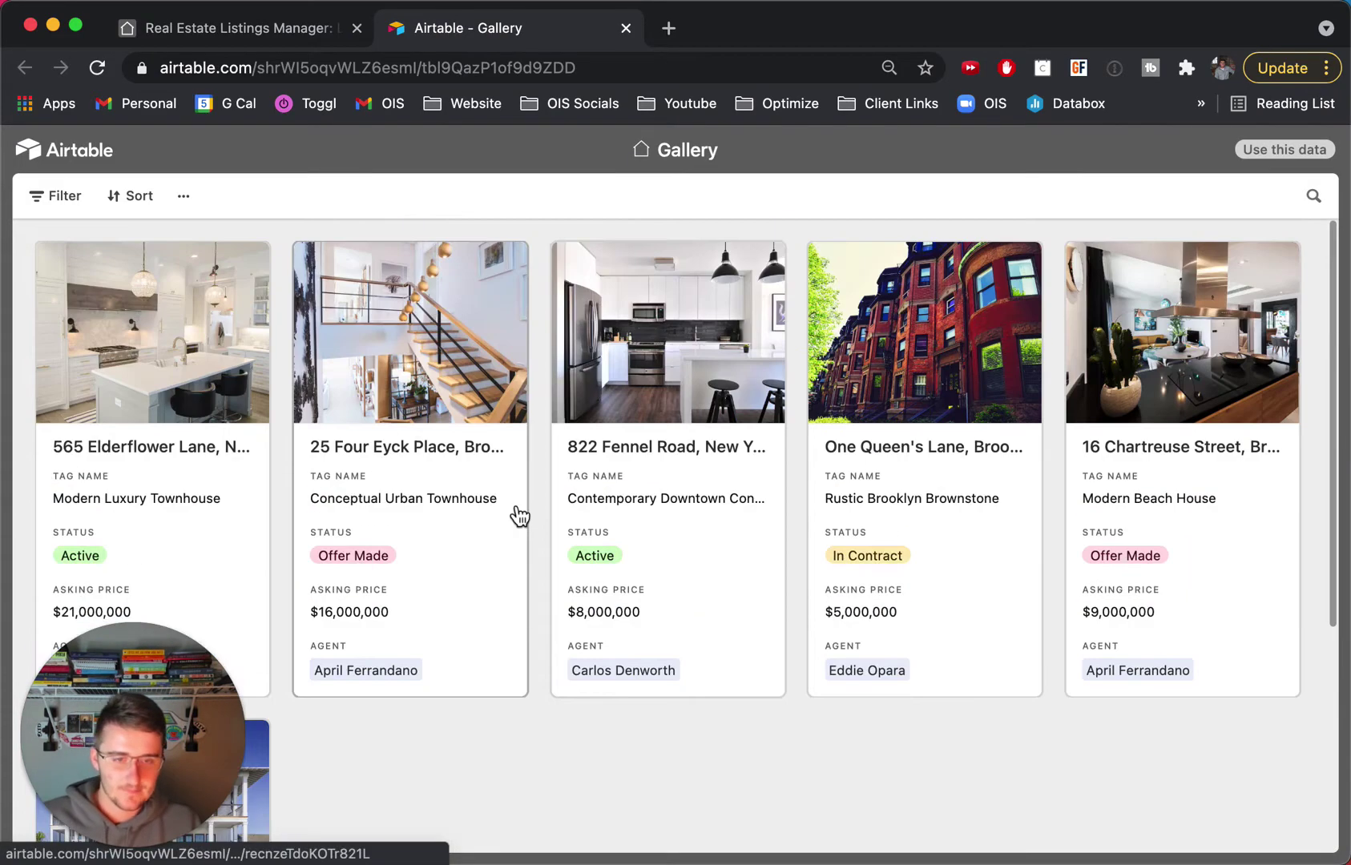
Step: Go back to the Real Estate Listings Manager tab and close the share link panel
click(213, 32)
click(175, 140)
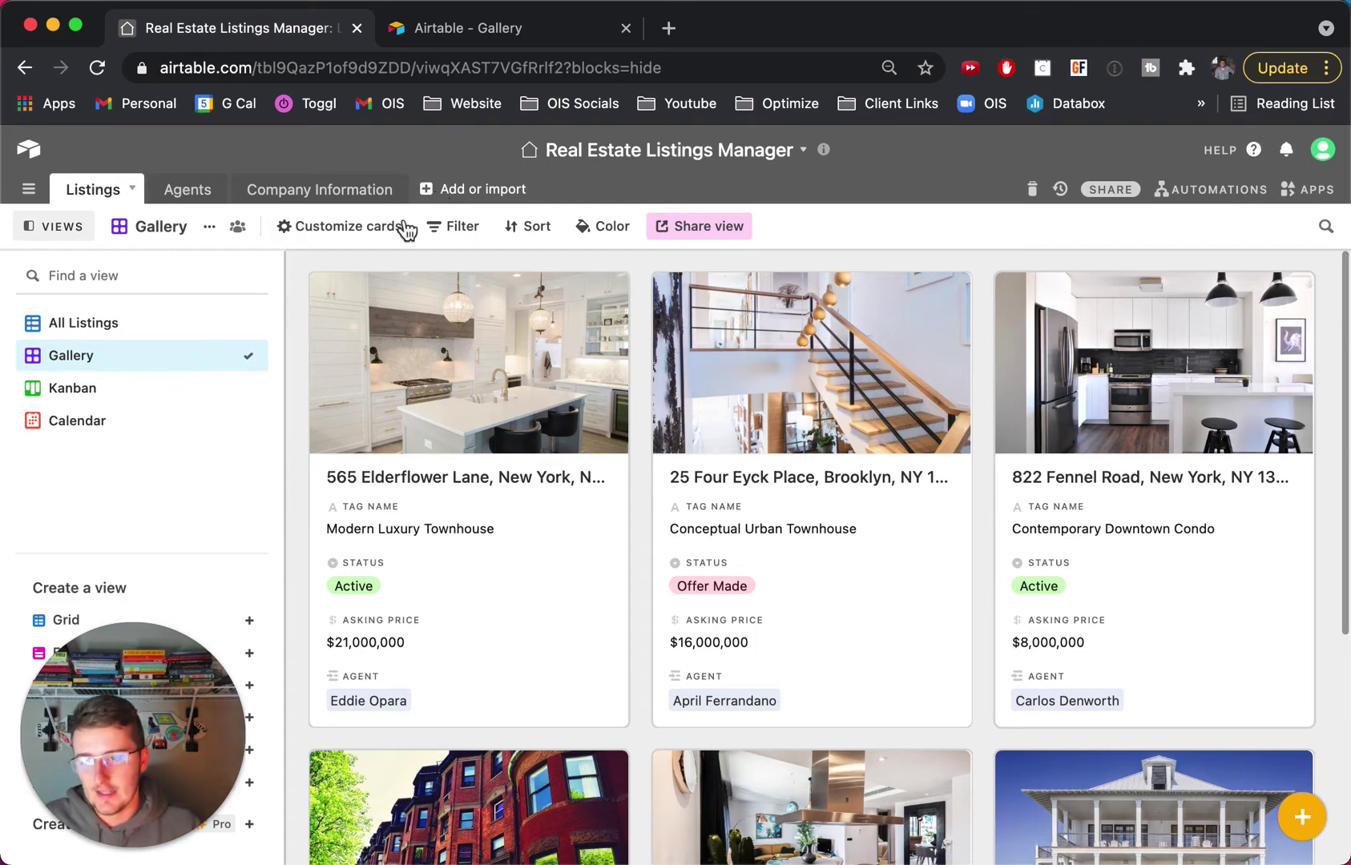
Step: Switch to the All Listings grid and scroll across its columns
click(121, 328)
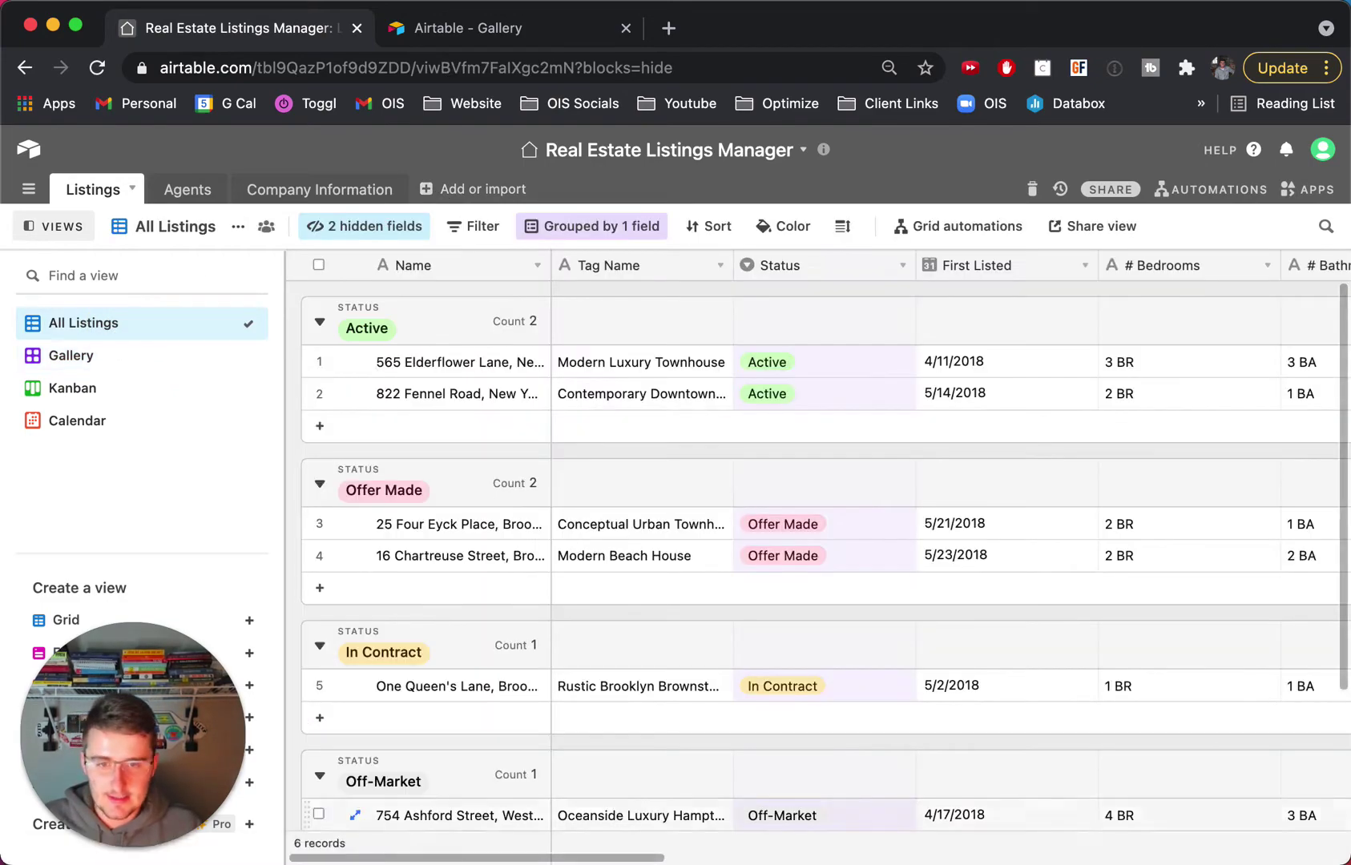
drag(571, 858, 1245, 830)
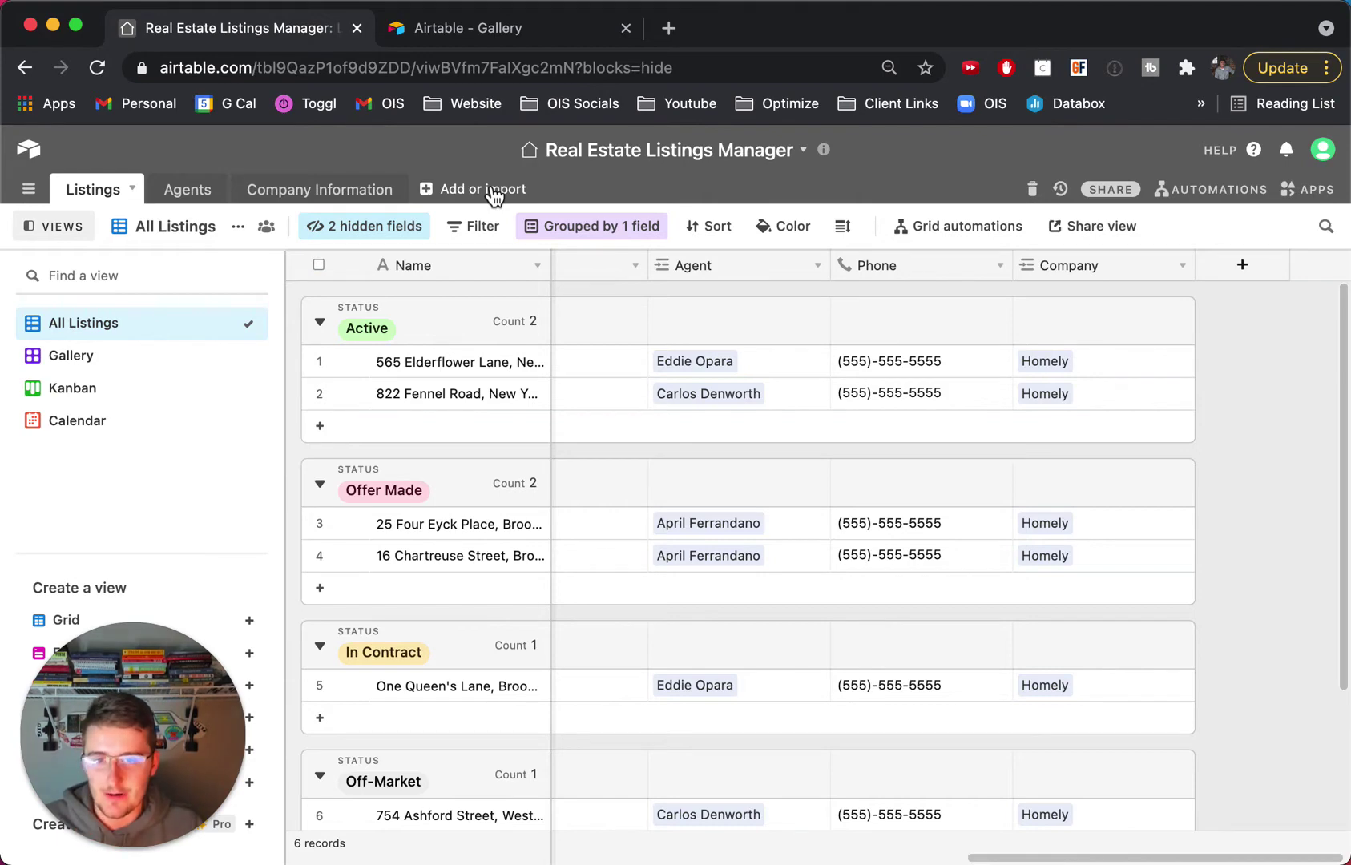
Step: Create a new empty table named Offers
click(494, 192)
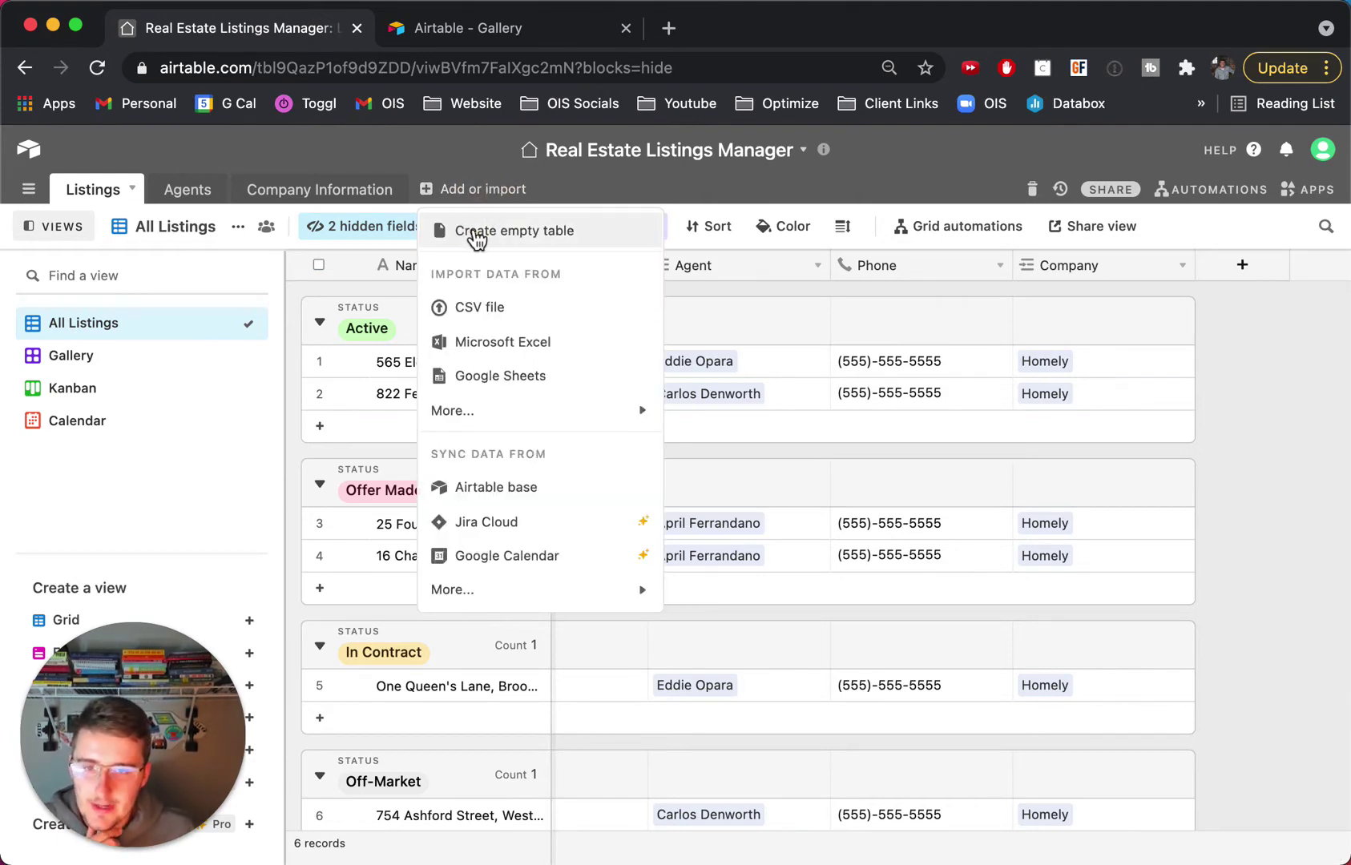
click(476, 233)
text(O)
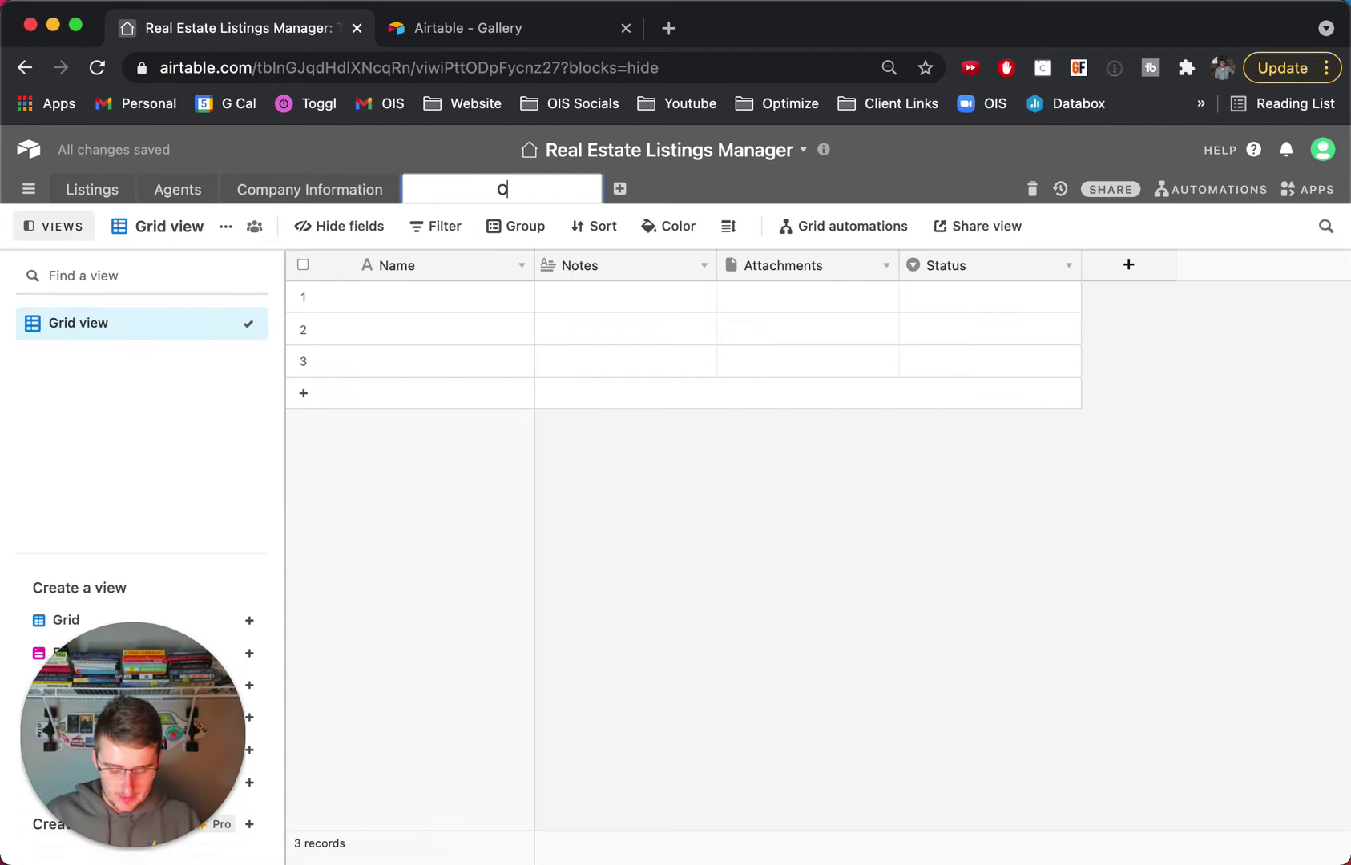
text(ffers)
key(Return)
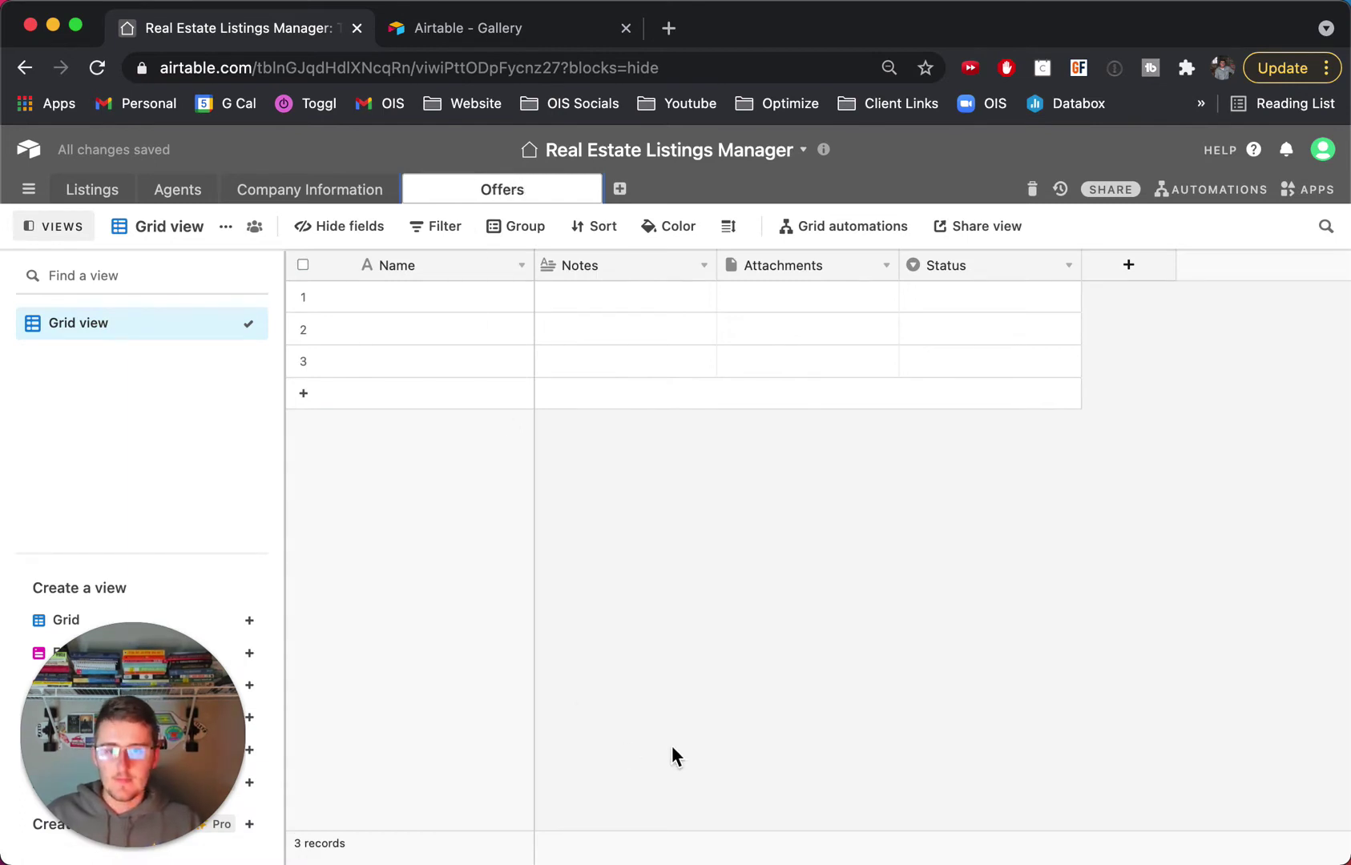
click(670, 746)
Step: Delete the Notes, Attachments and Status fields from the Offers table
right_click(600, 255)
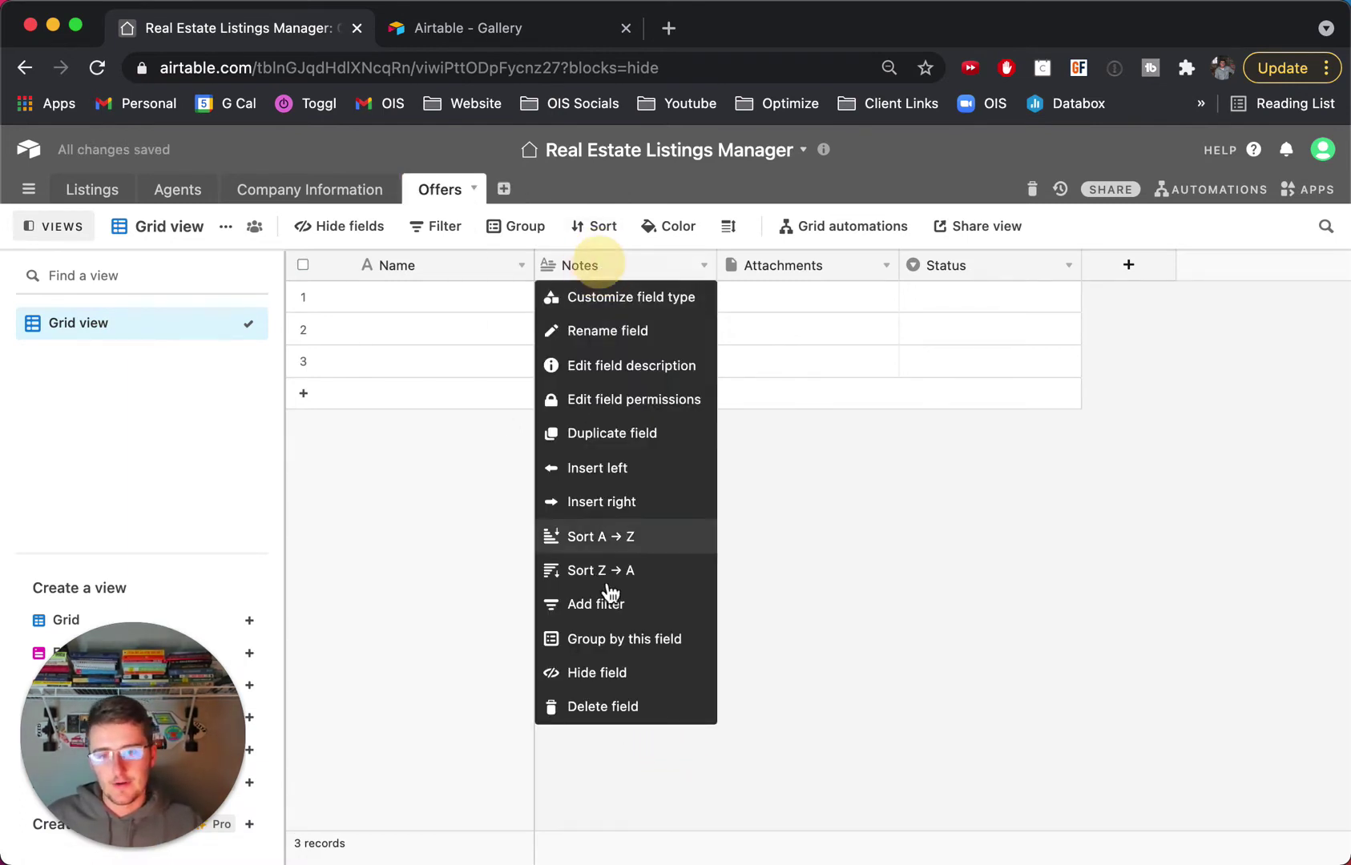
click(626, 706)
right_click(593, 268)
click(616, 706)
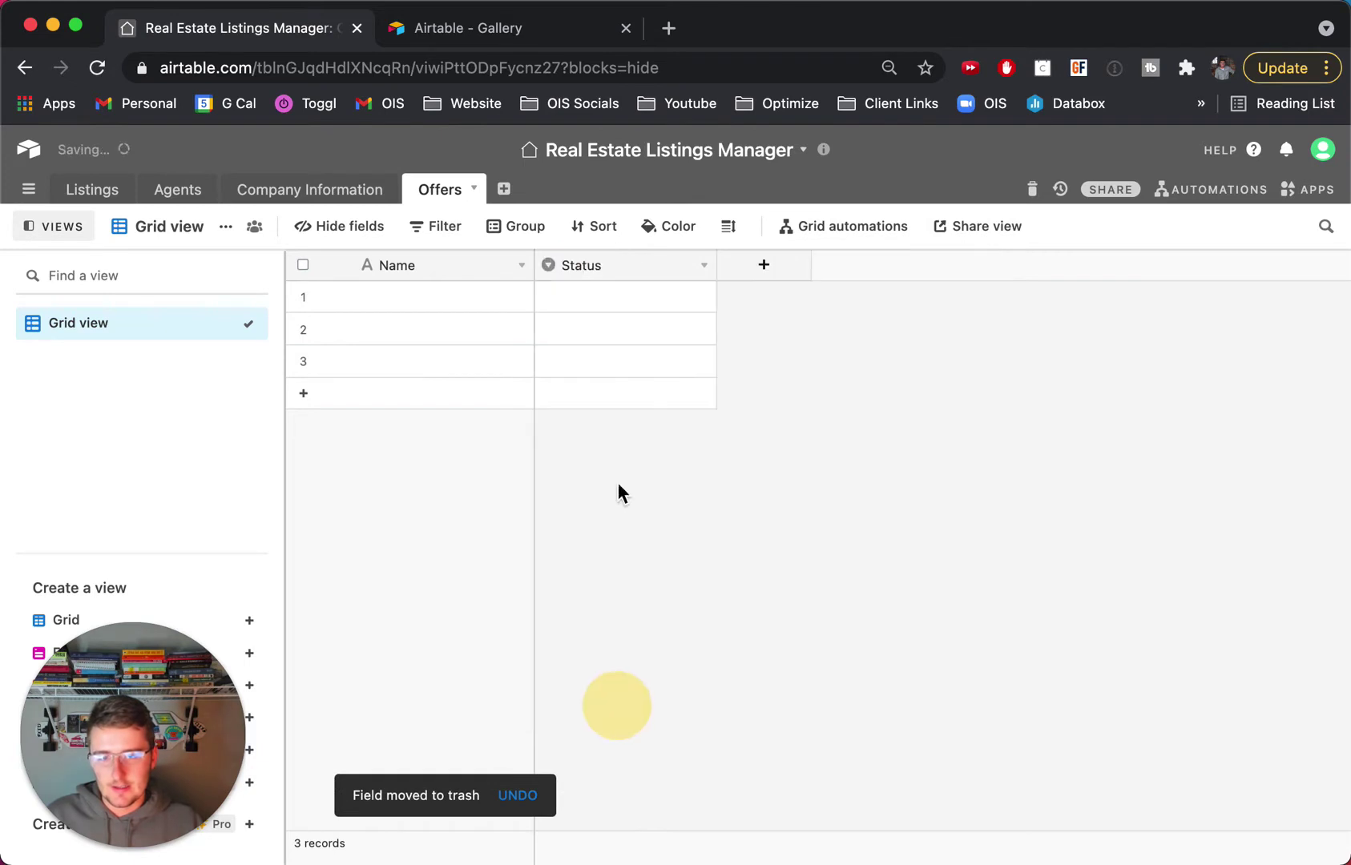
right_click(615, 267)
click(650, 708)
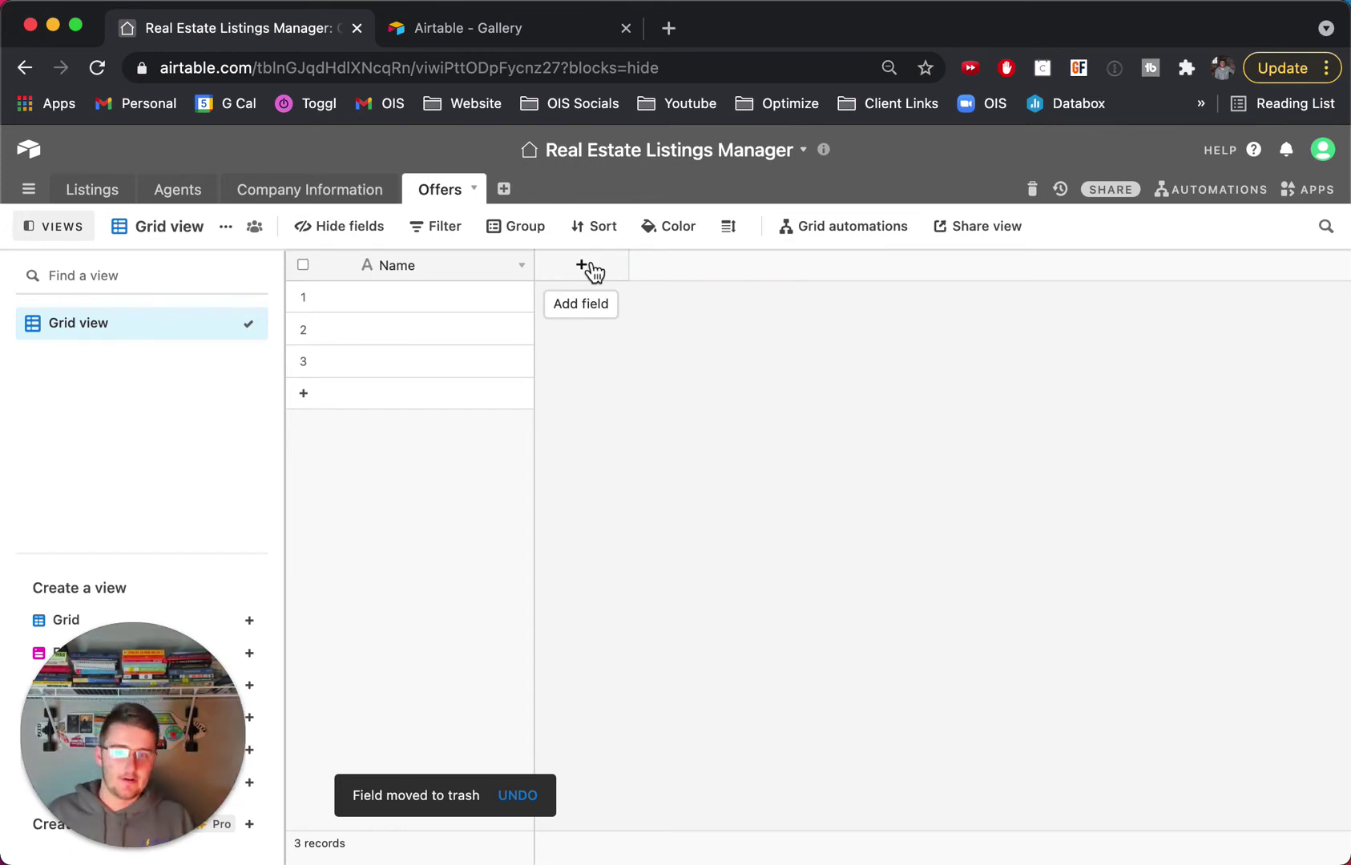
Step: Add a long-text field named Contingencies to Offers
click(591, 266)
click(589, 472)
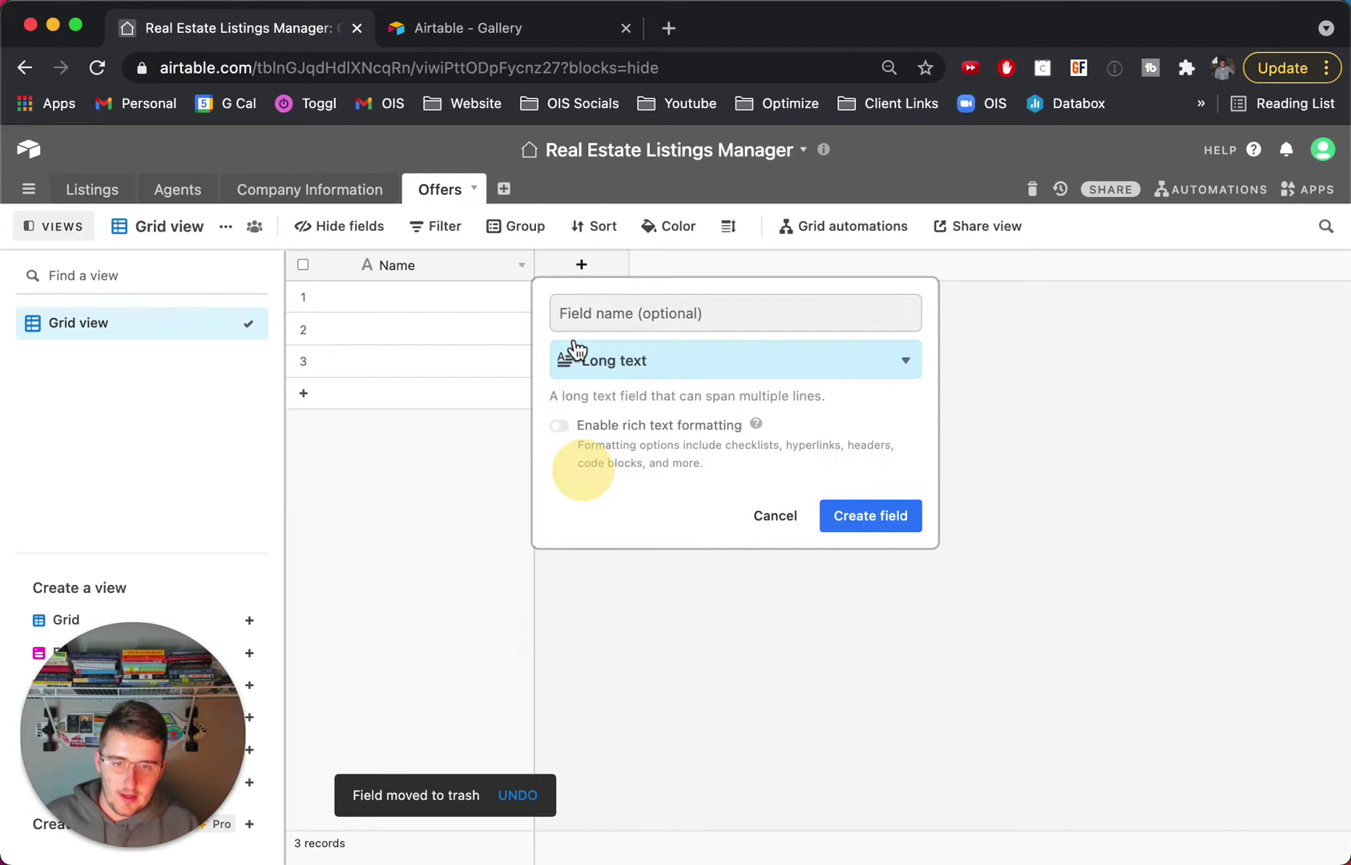
click(582, 318)
text(Conti)
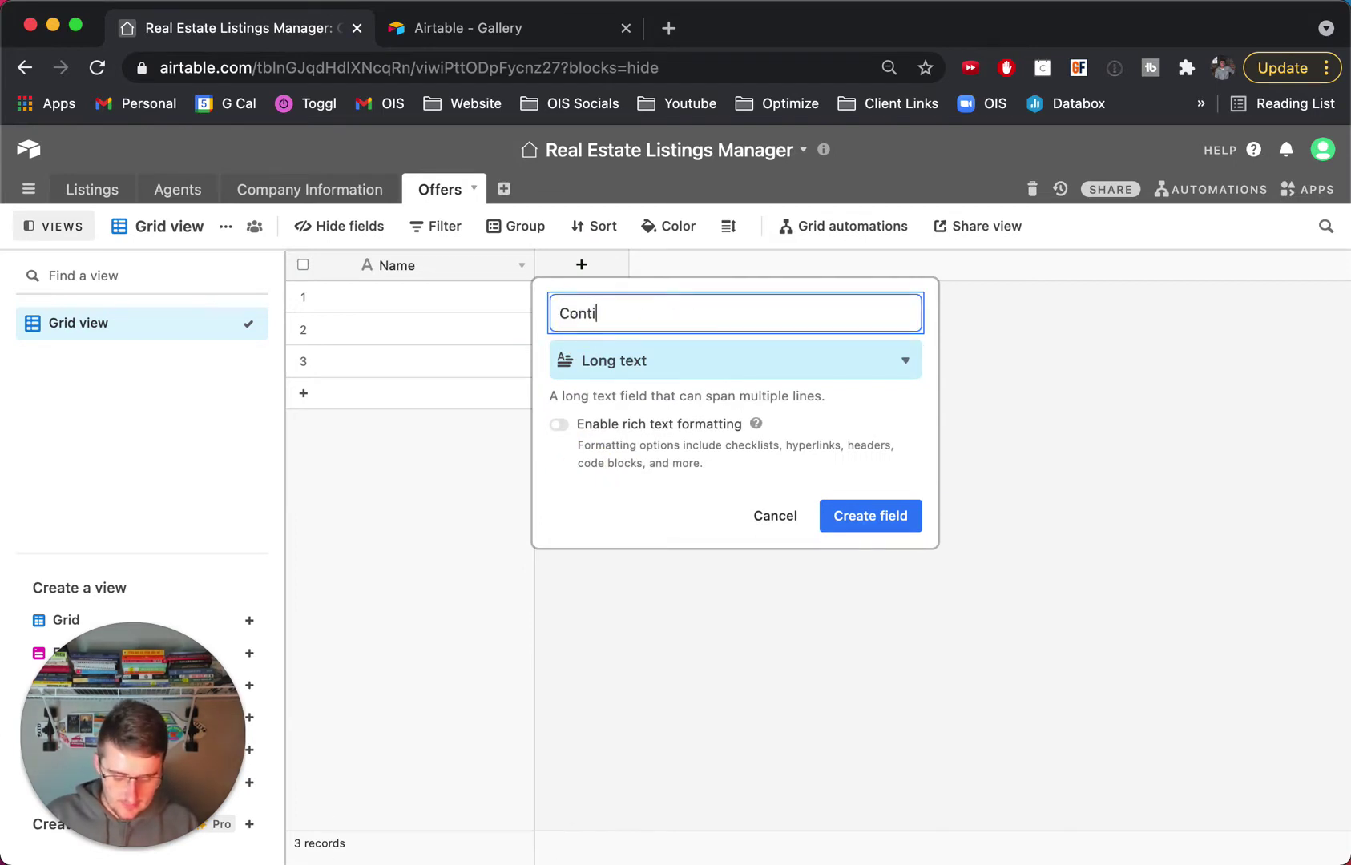
text(ngencies)
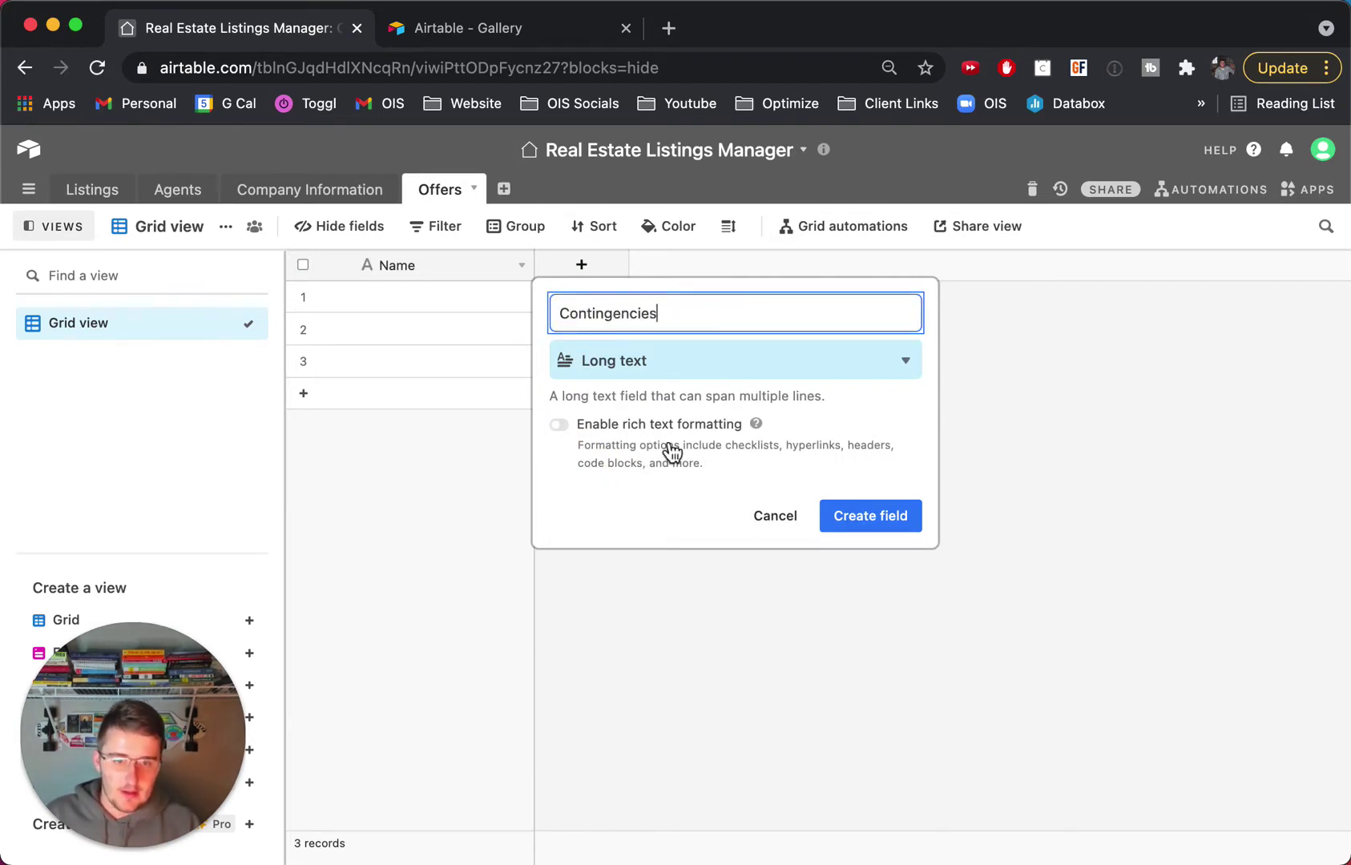
click(905, 515)
Step: Add a currency field named Offer to the Offers table
click(777, 277)
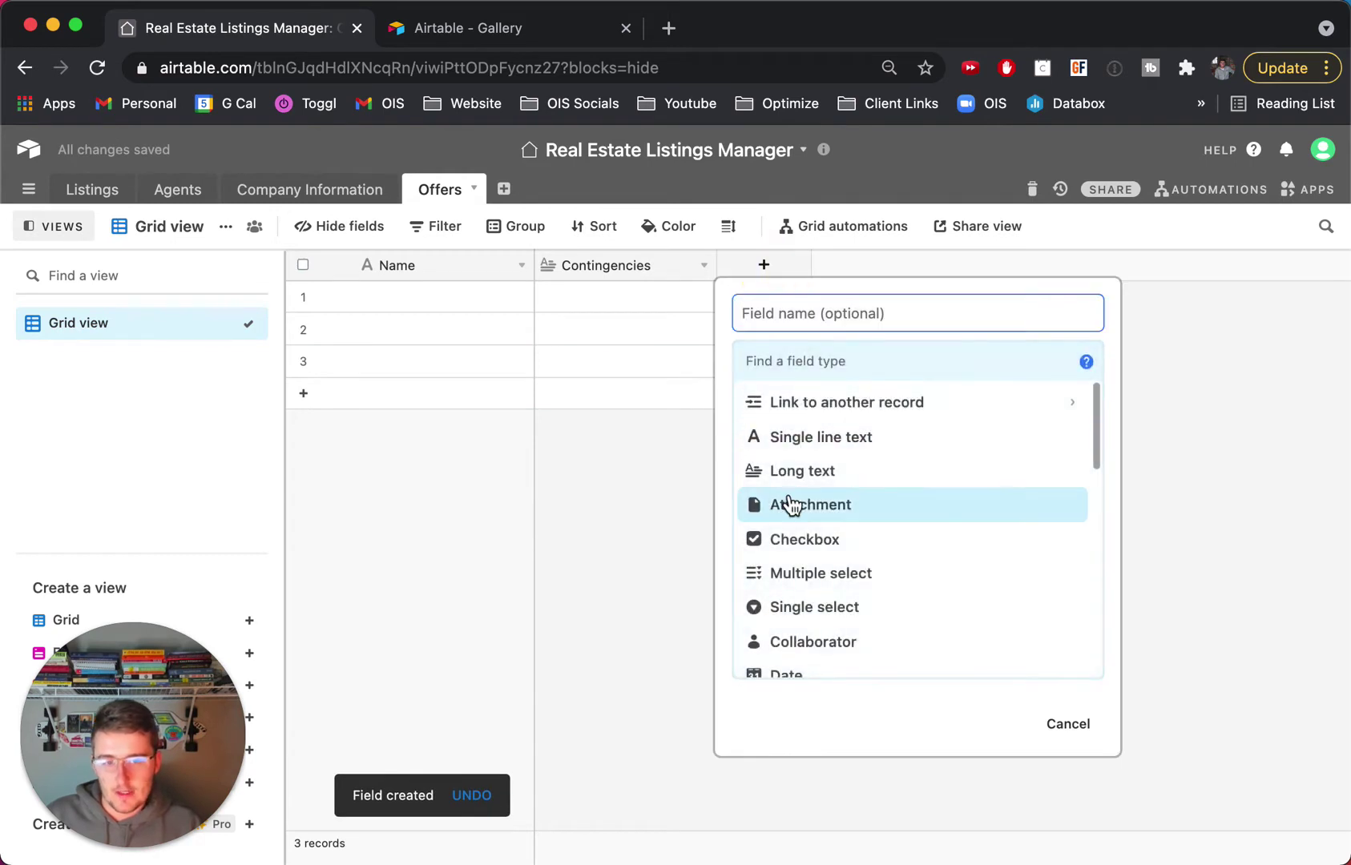
click(787, 481)
click(793, 312)
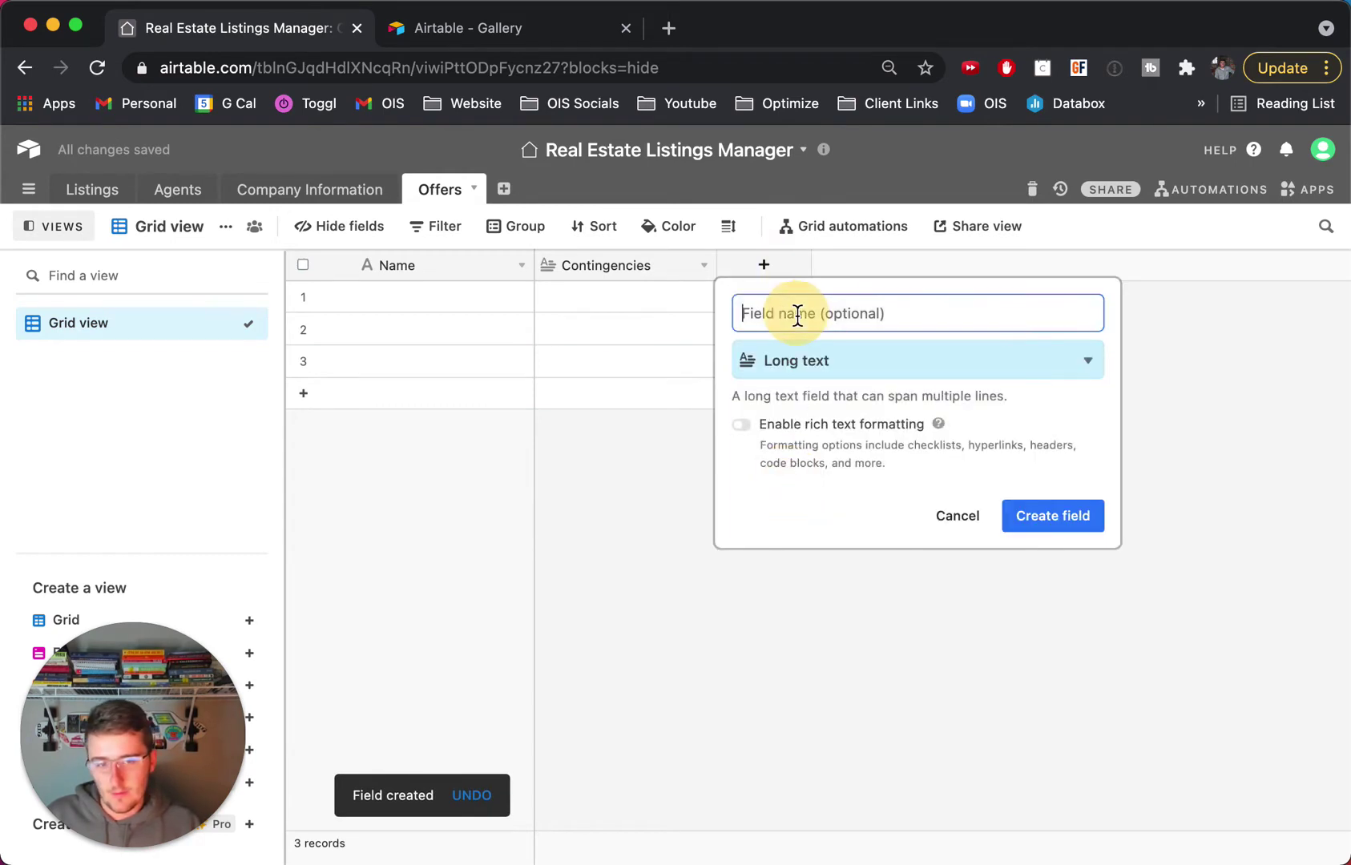
click(793, 357)
scroll(876, 657, down, 5)
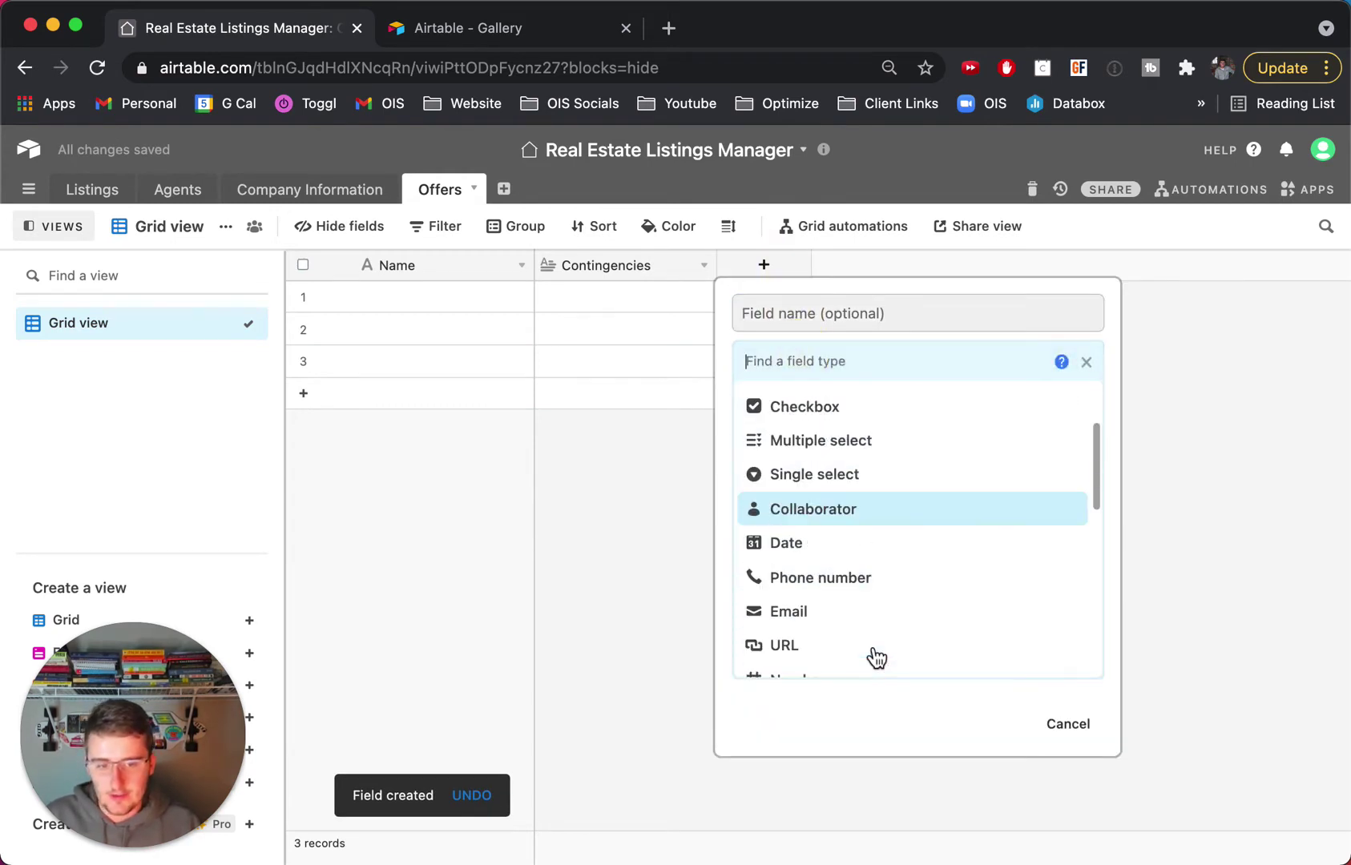
click(842, 571)
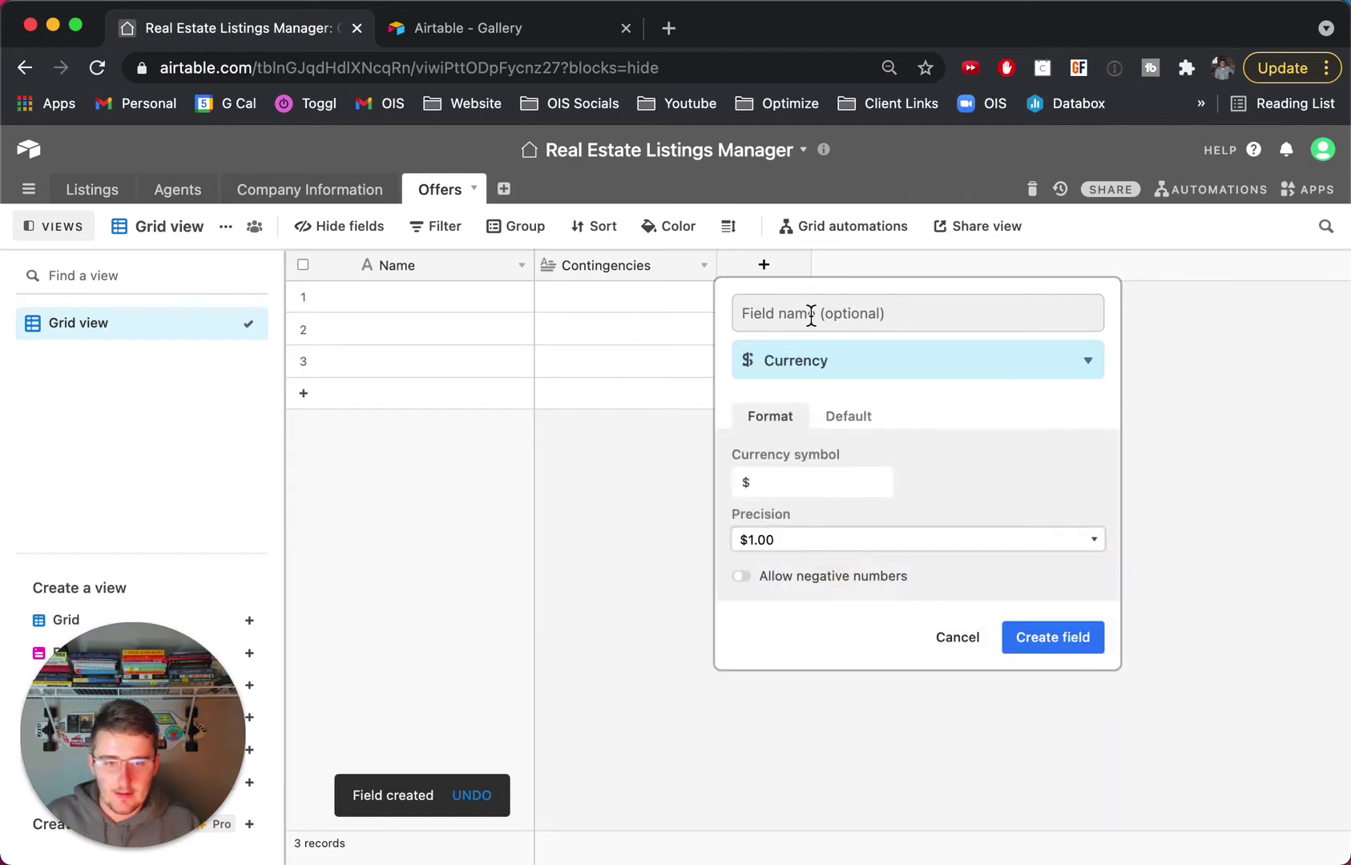
click(809, 313)
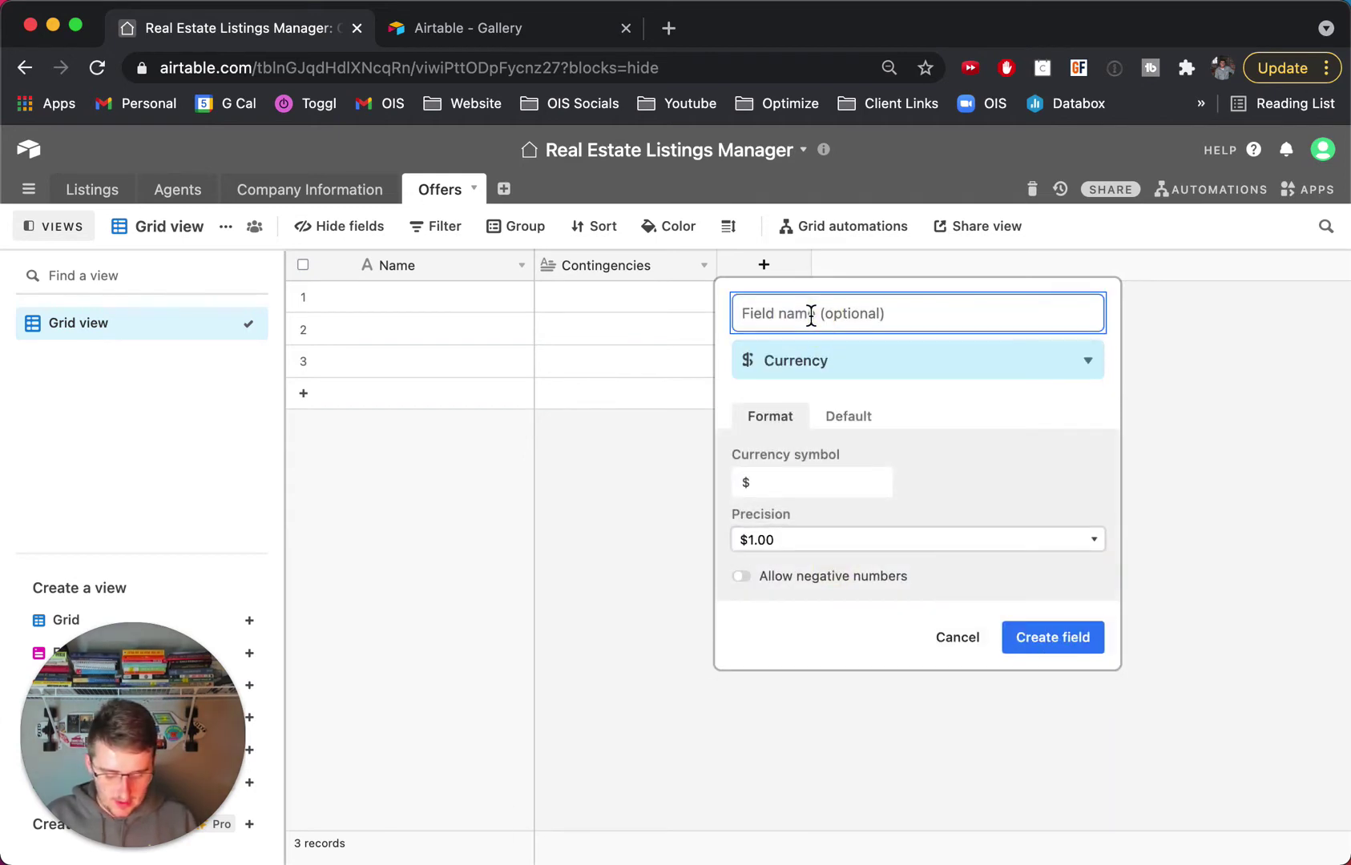
text(Offer)
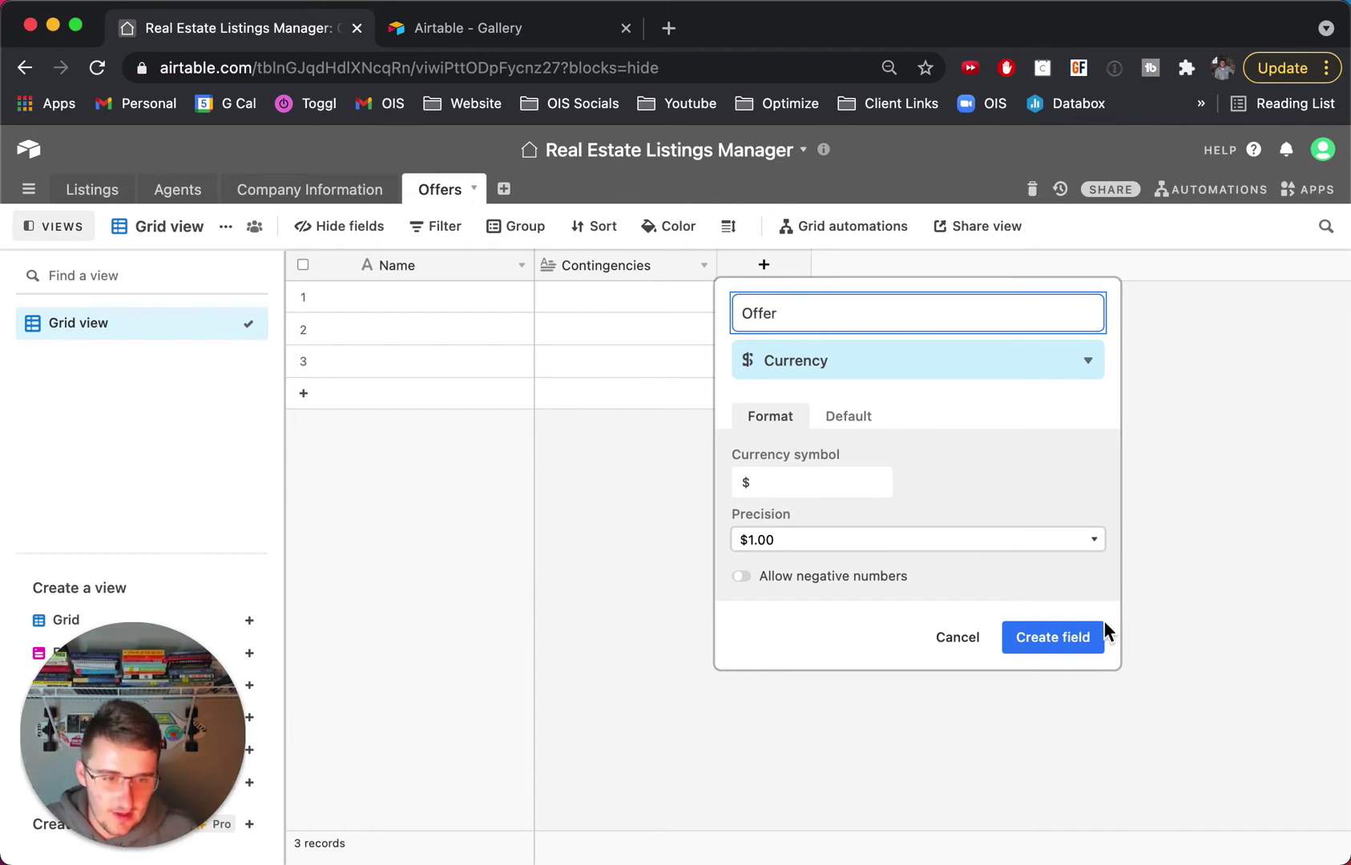
click(1105, 634)
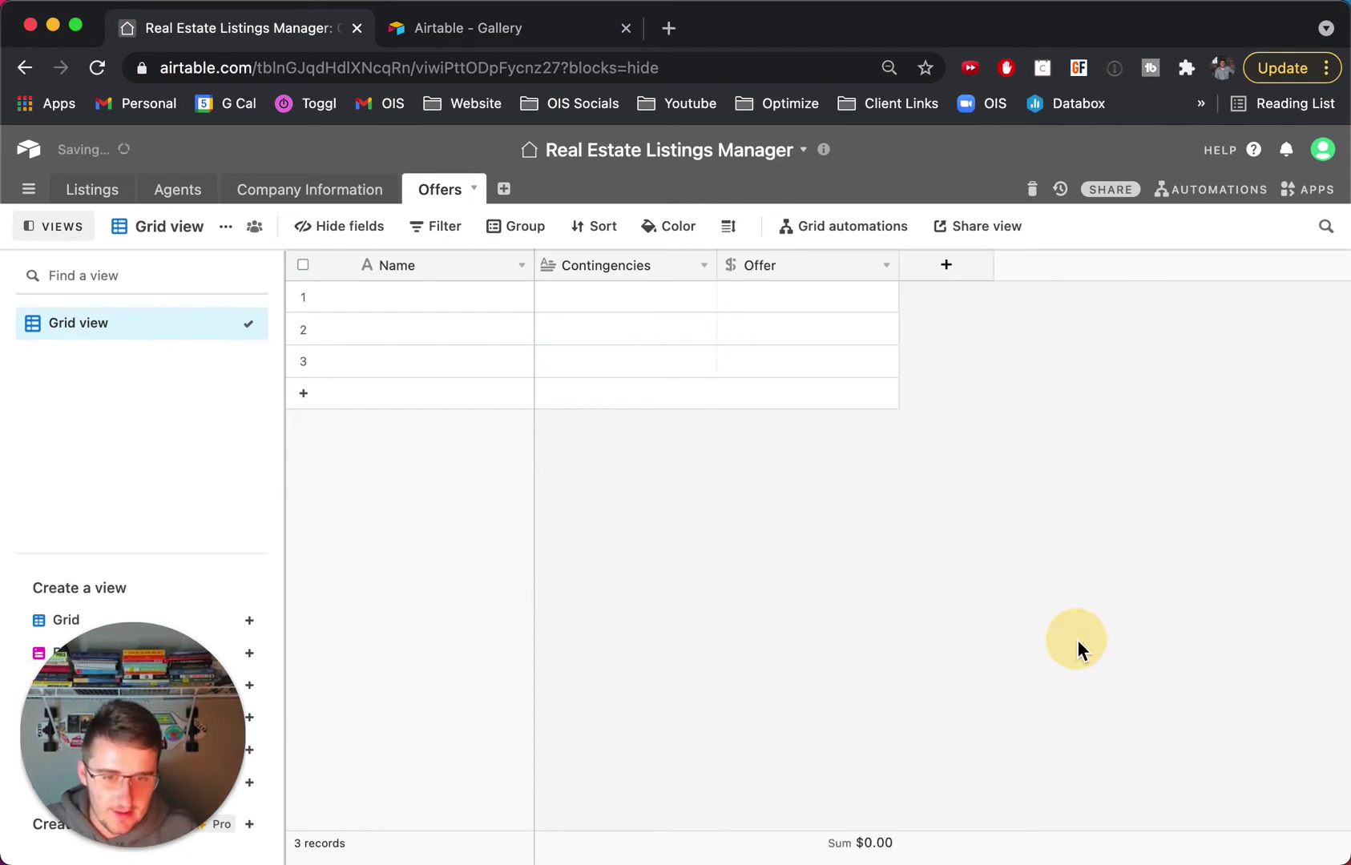
click(942, 277)
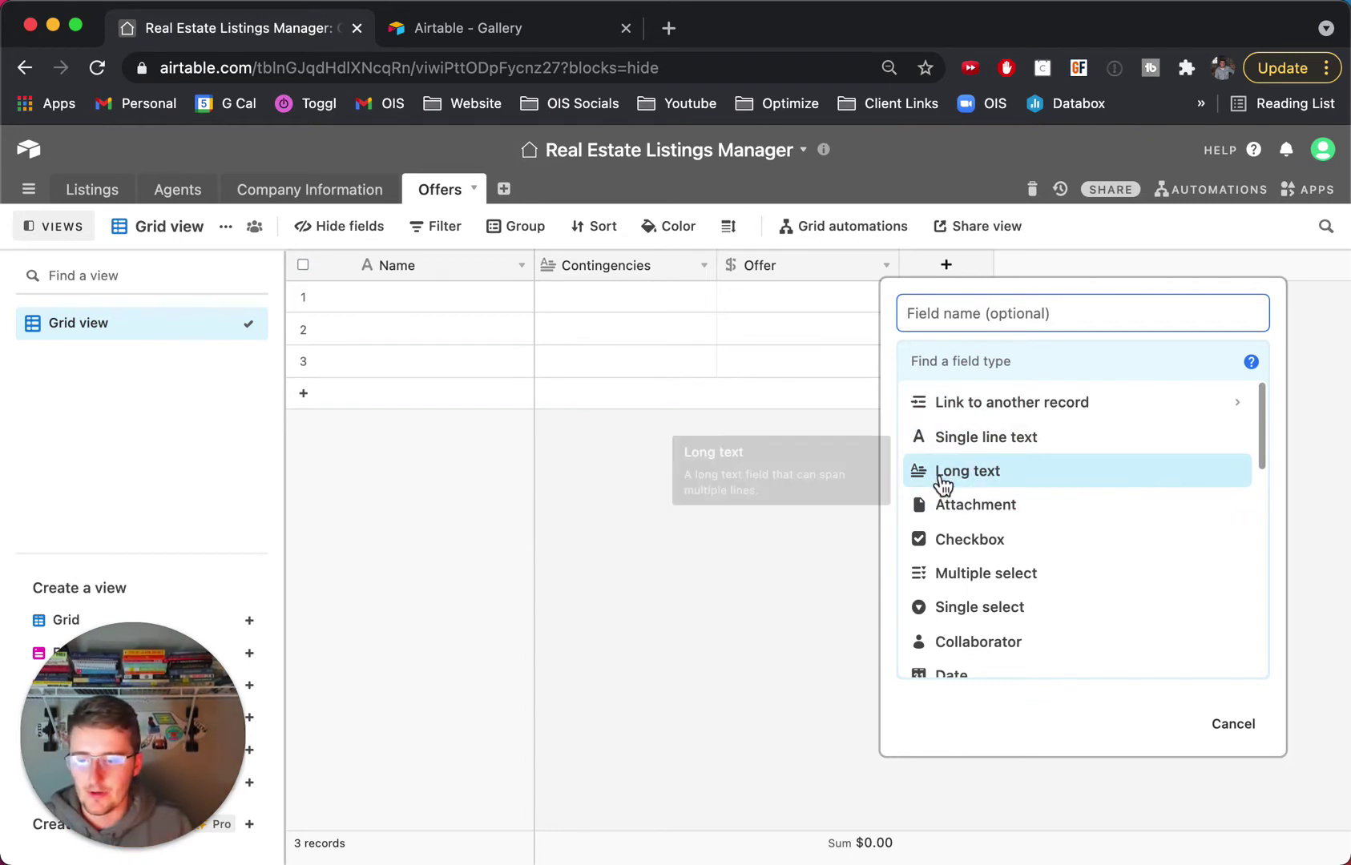
Step: Add a Listings link field to the Listings table, one record per link, without lookups
click(999, 403)
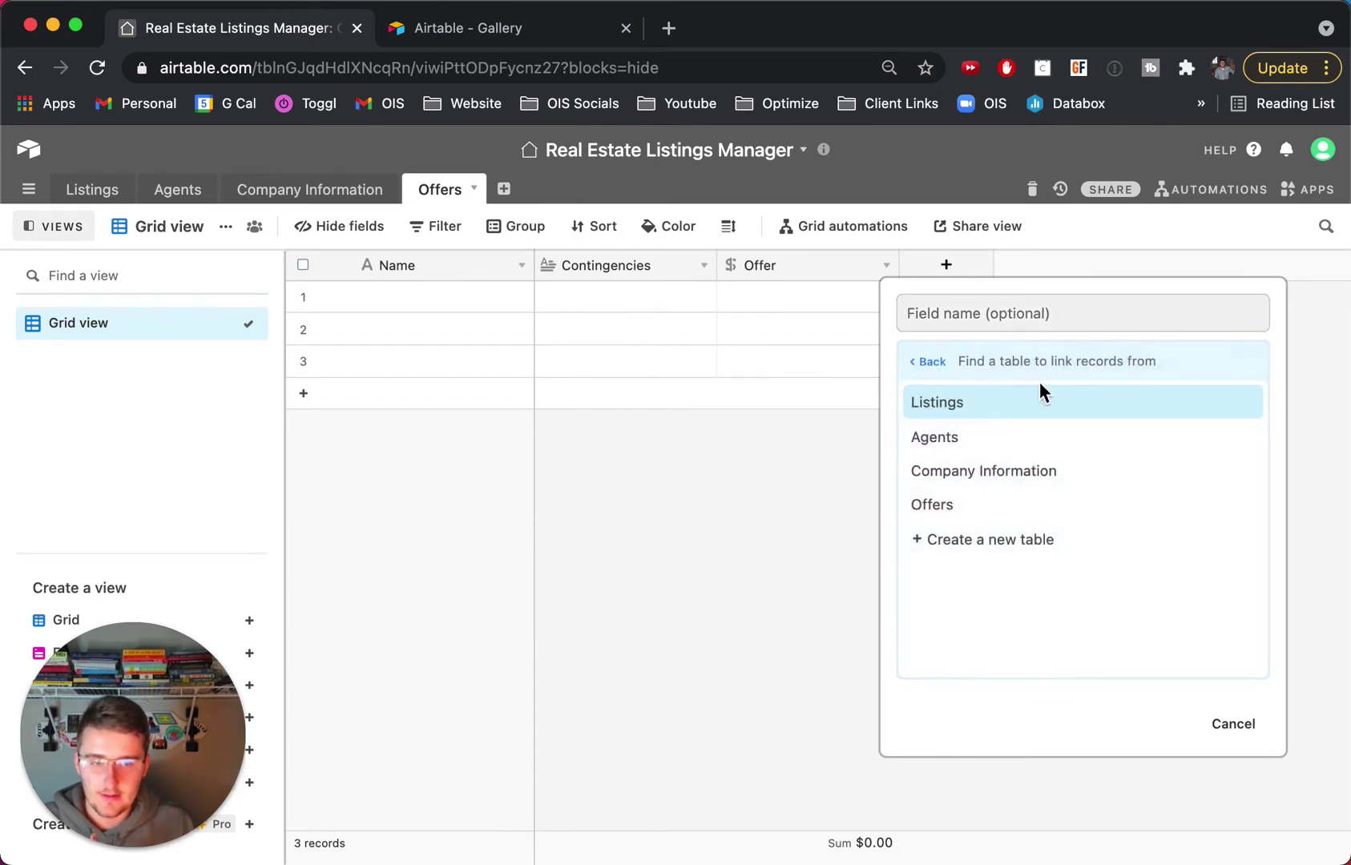
click(990, 409)
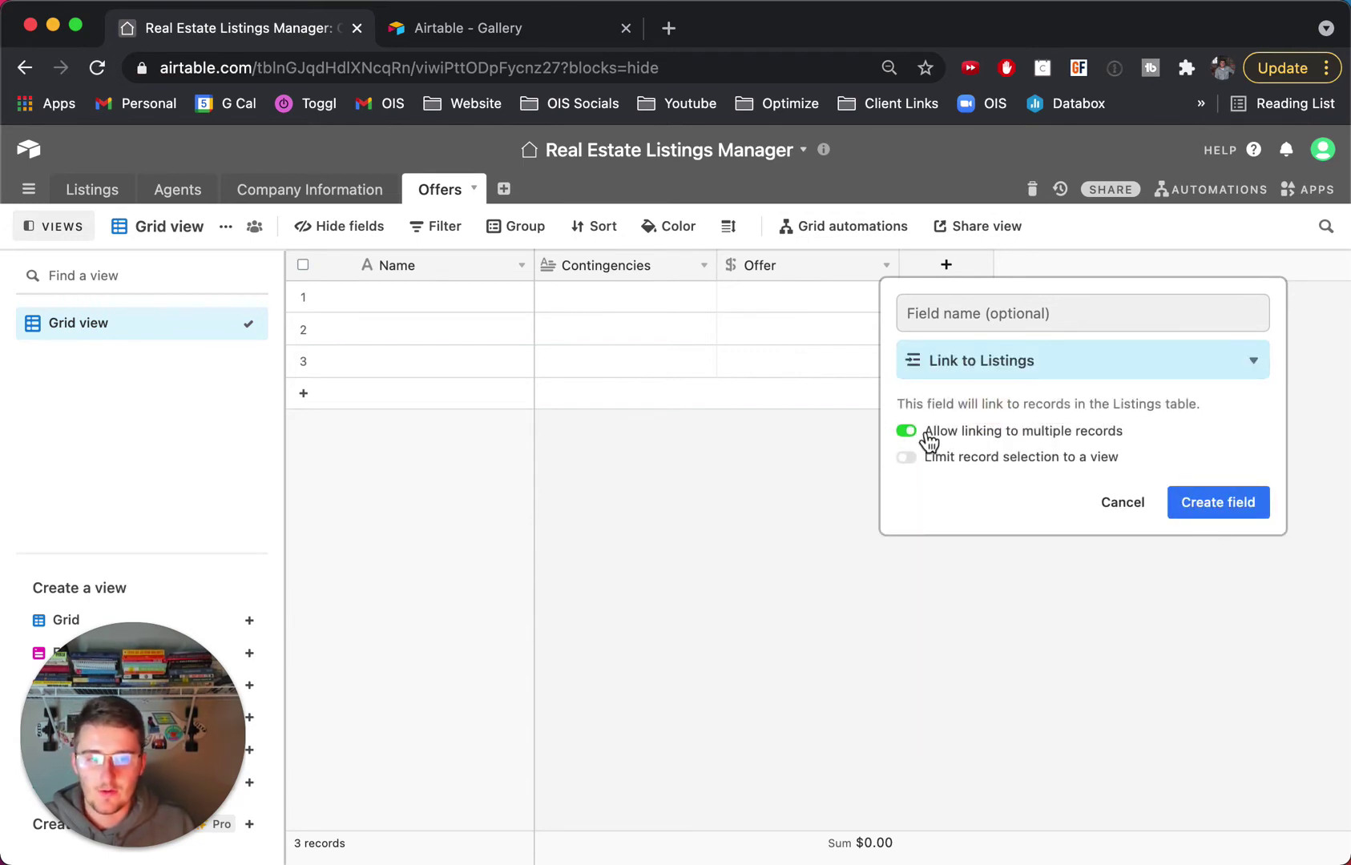
click(927, 436)
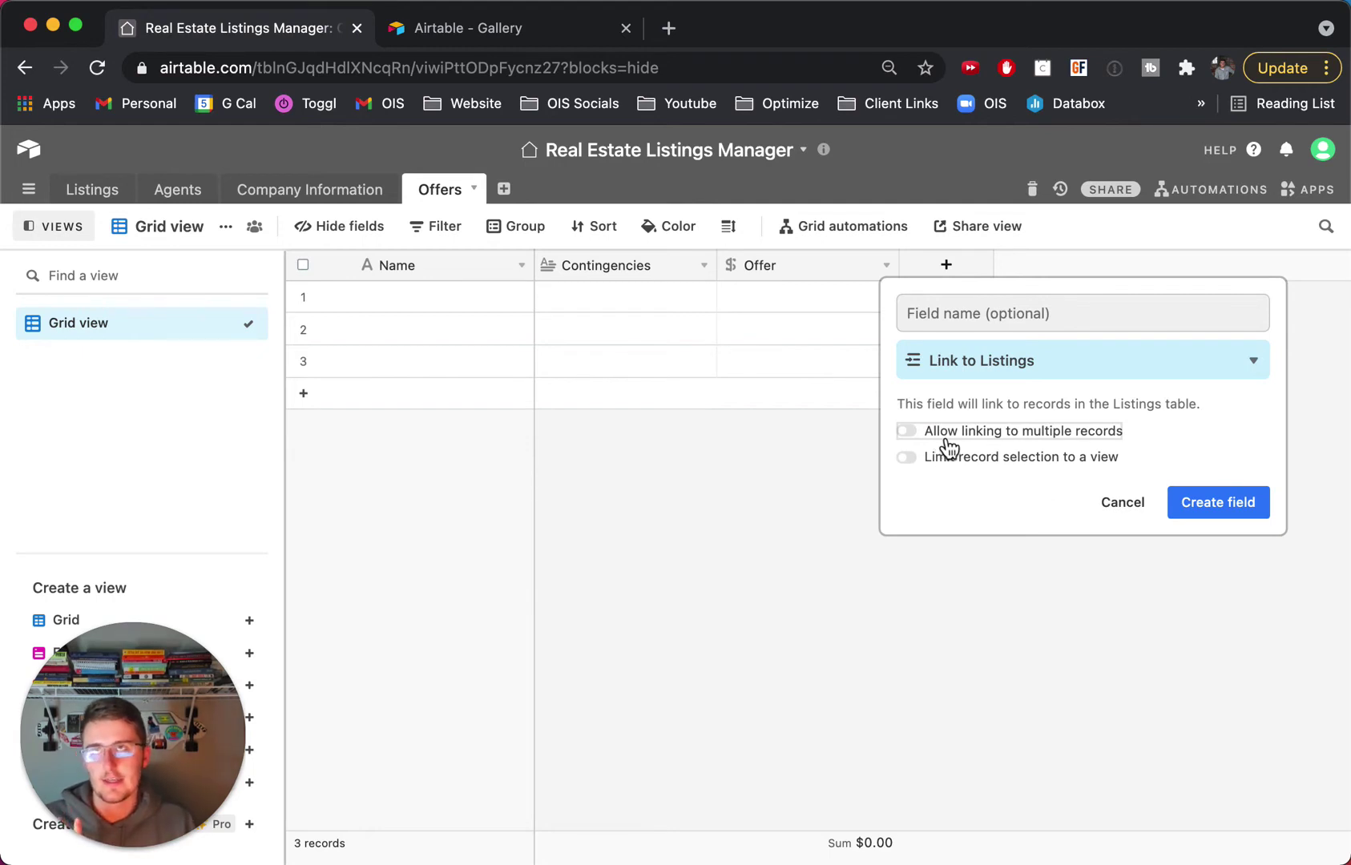
click(1218, 506)
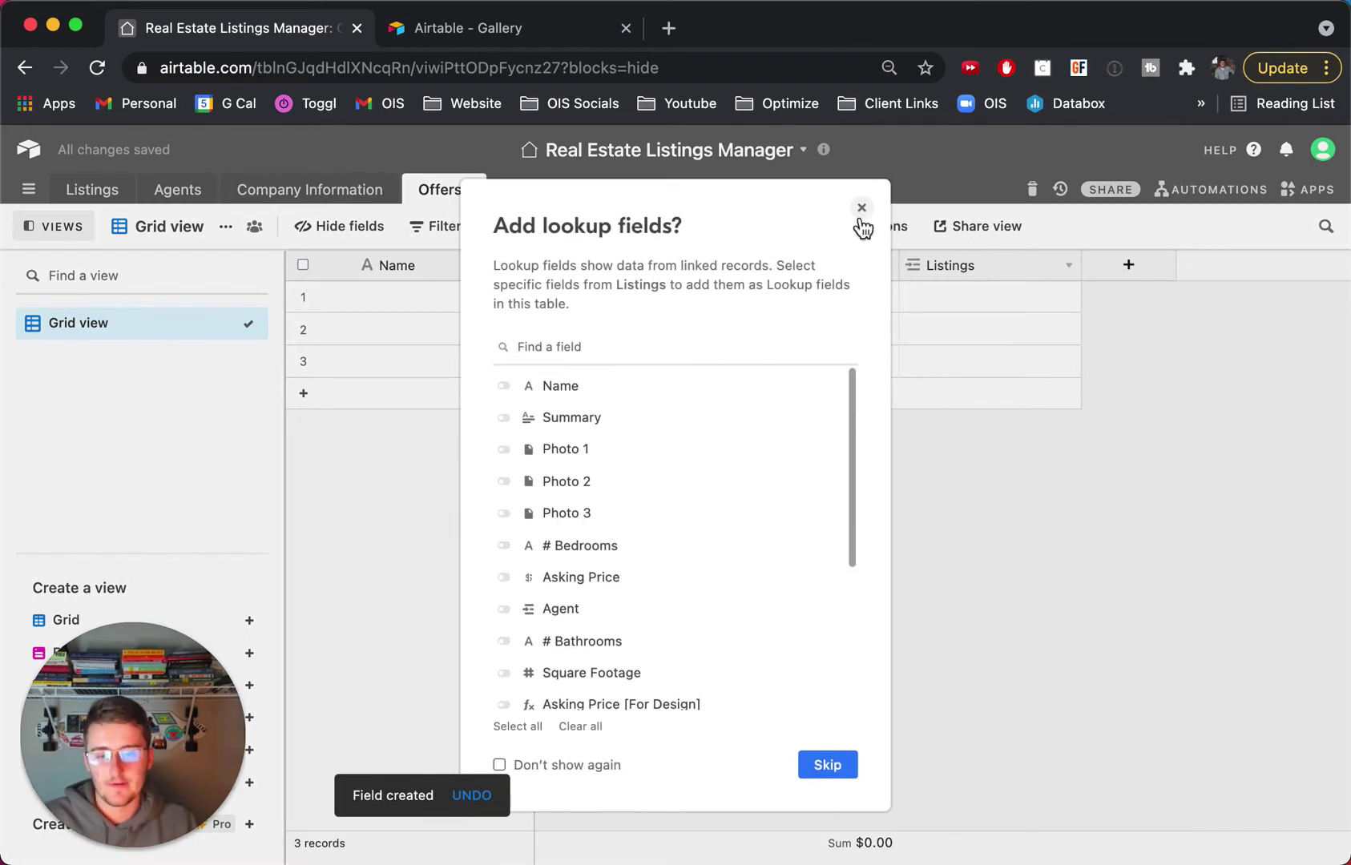
click(828, 765)
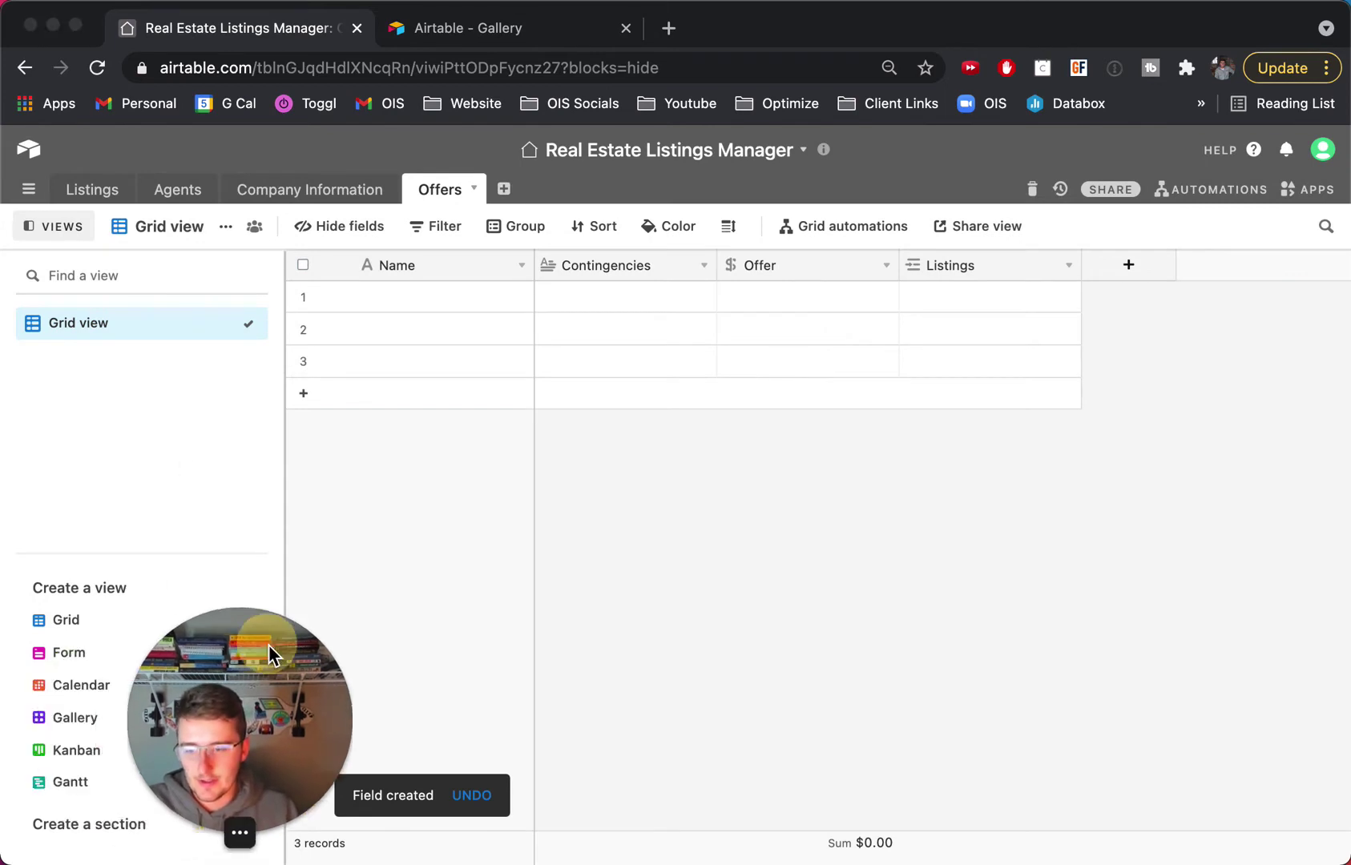
Step: Create a form view on Offers named Offer Form
click(77, 655)
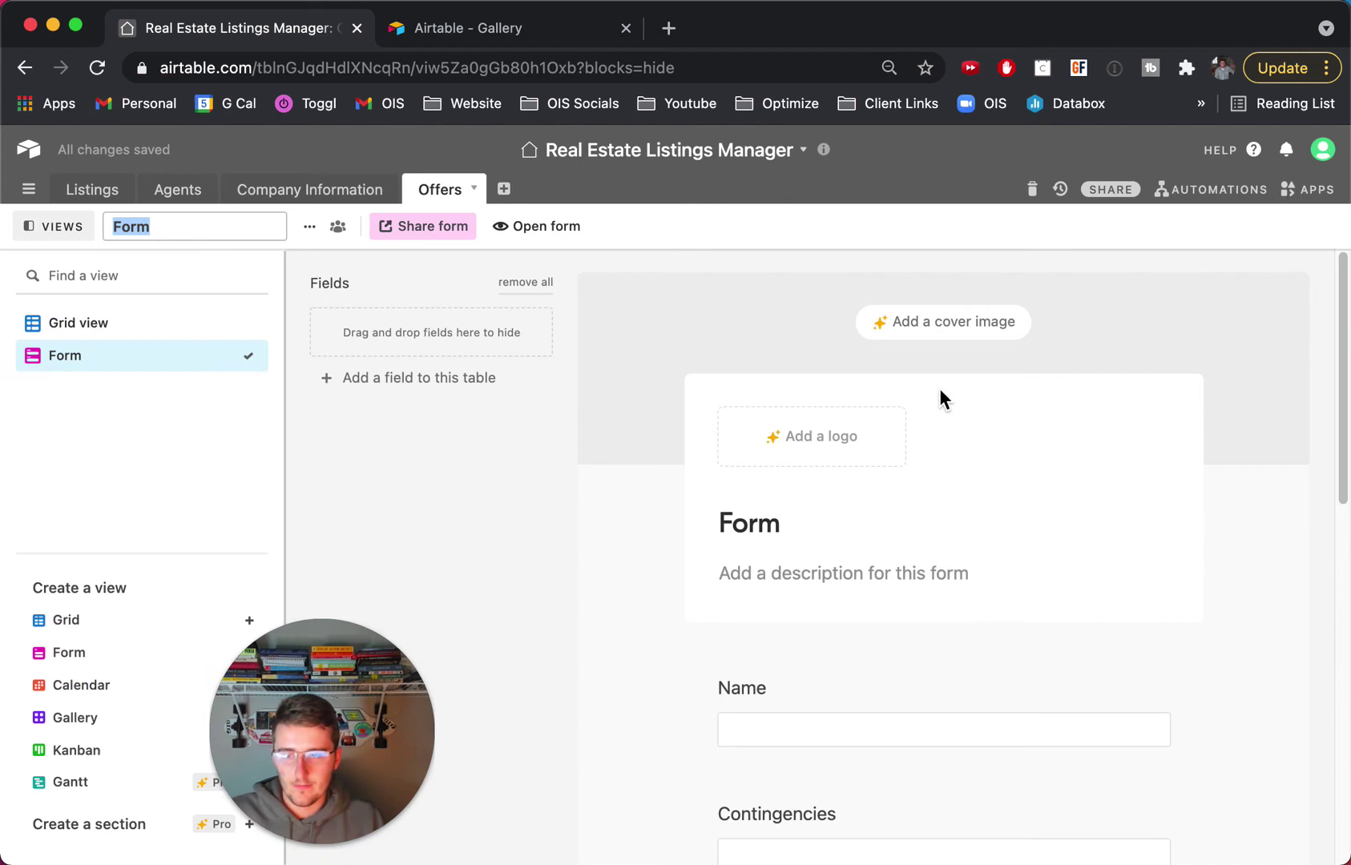
text(Offer Form)
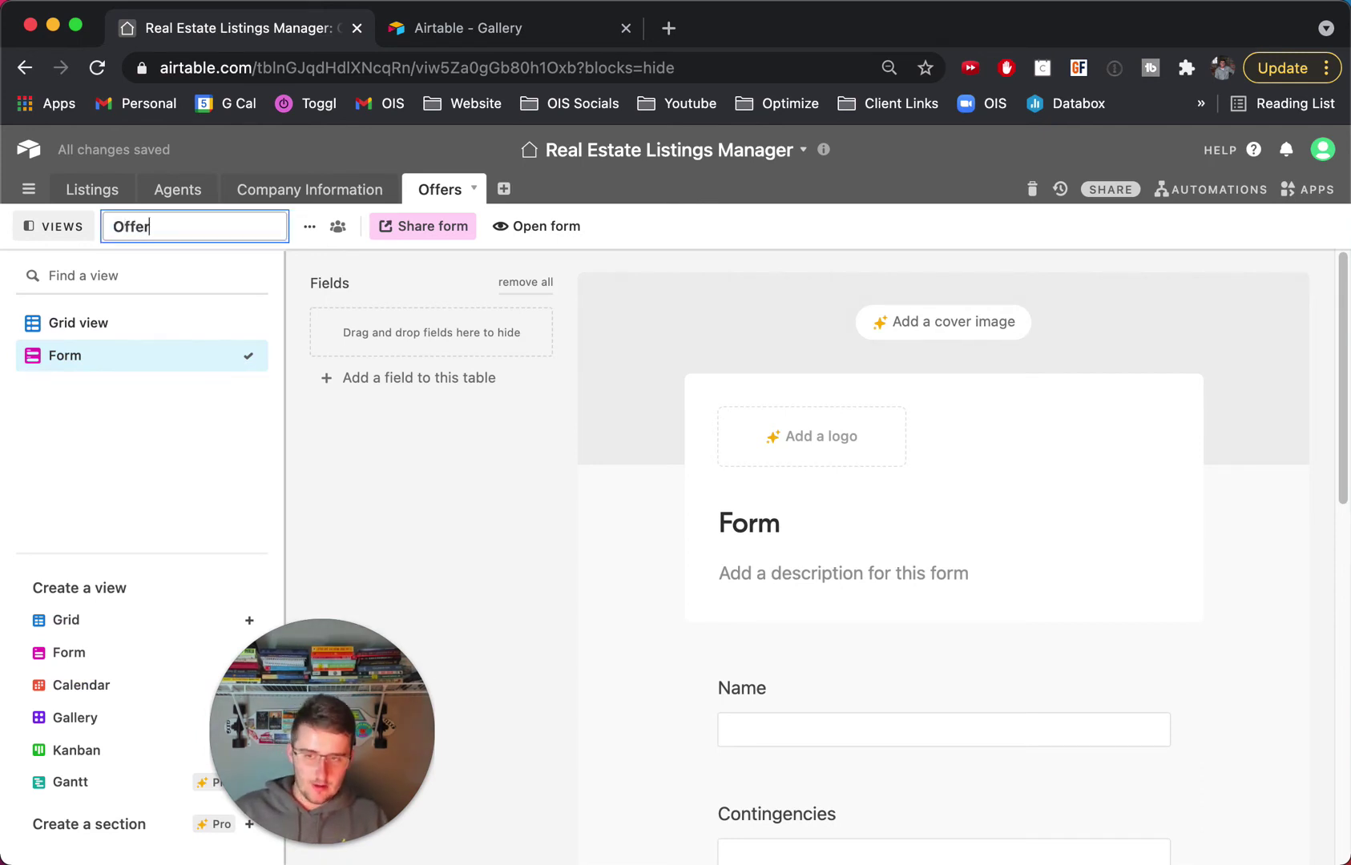
click(498, 559)
drag(376, 696, 176, 681)
scroll(541, 635, down, 3)
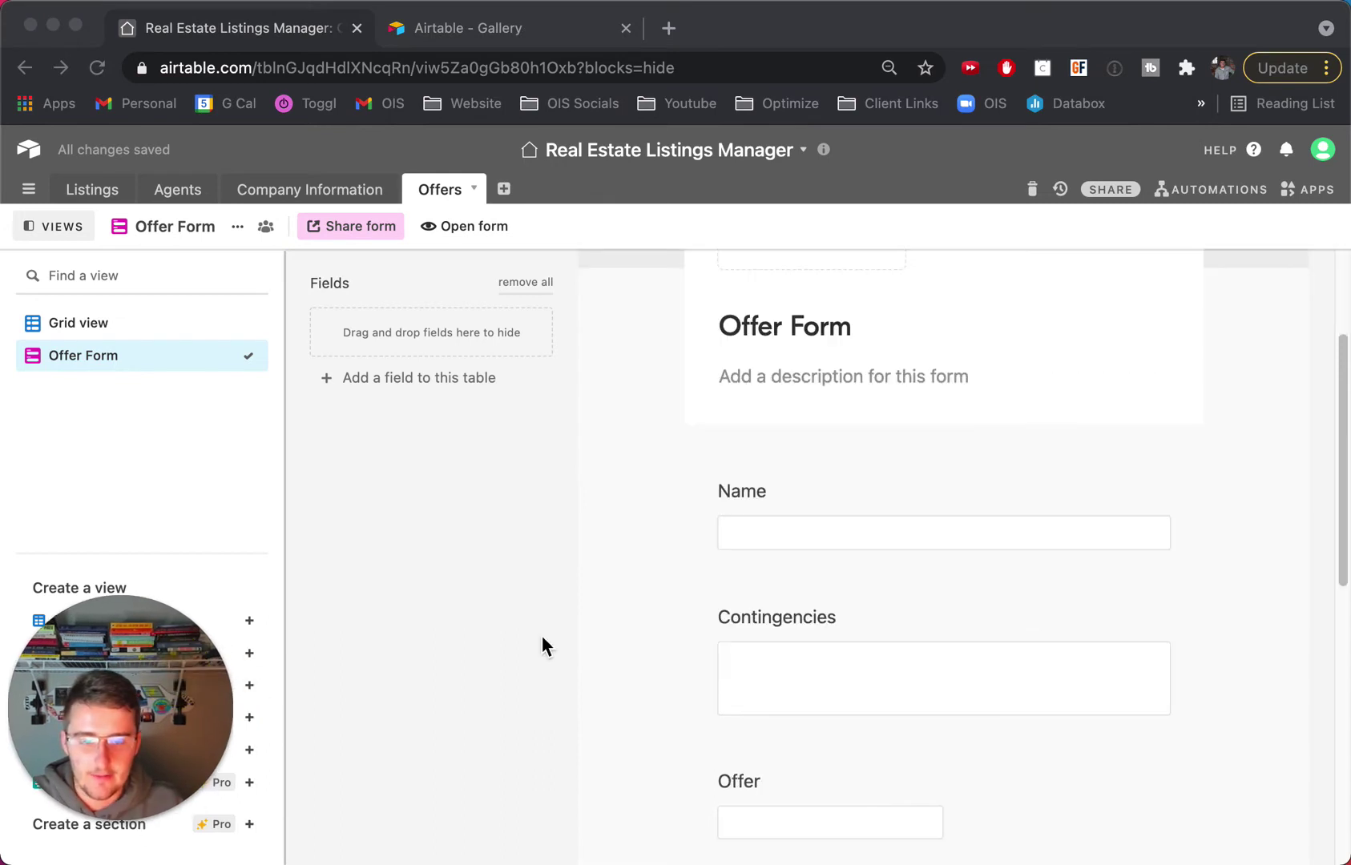
Step: Hide the Name field from the Offer Form
click(761, 493)
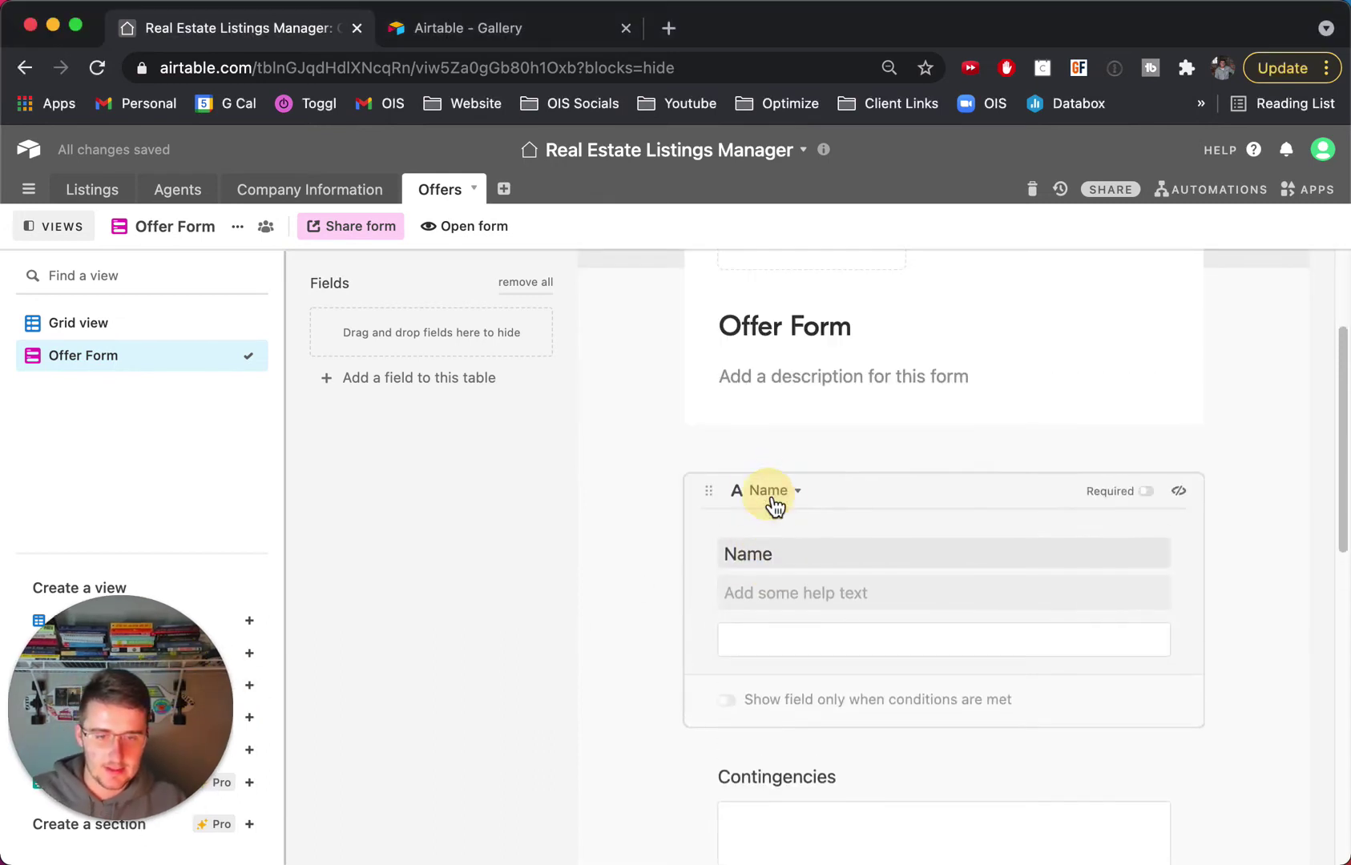
double_click(755, 552)
text(B)
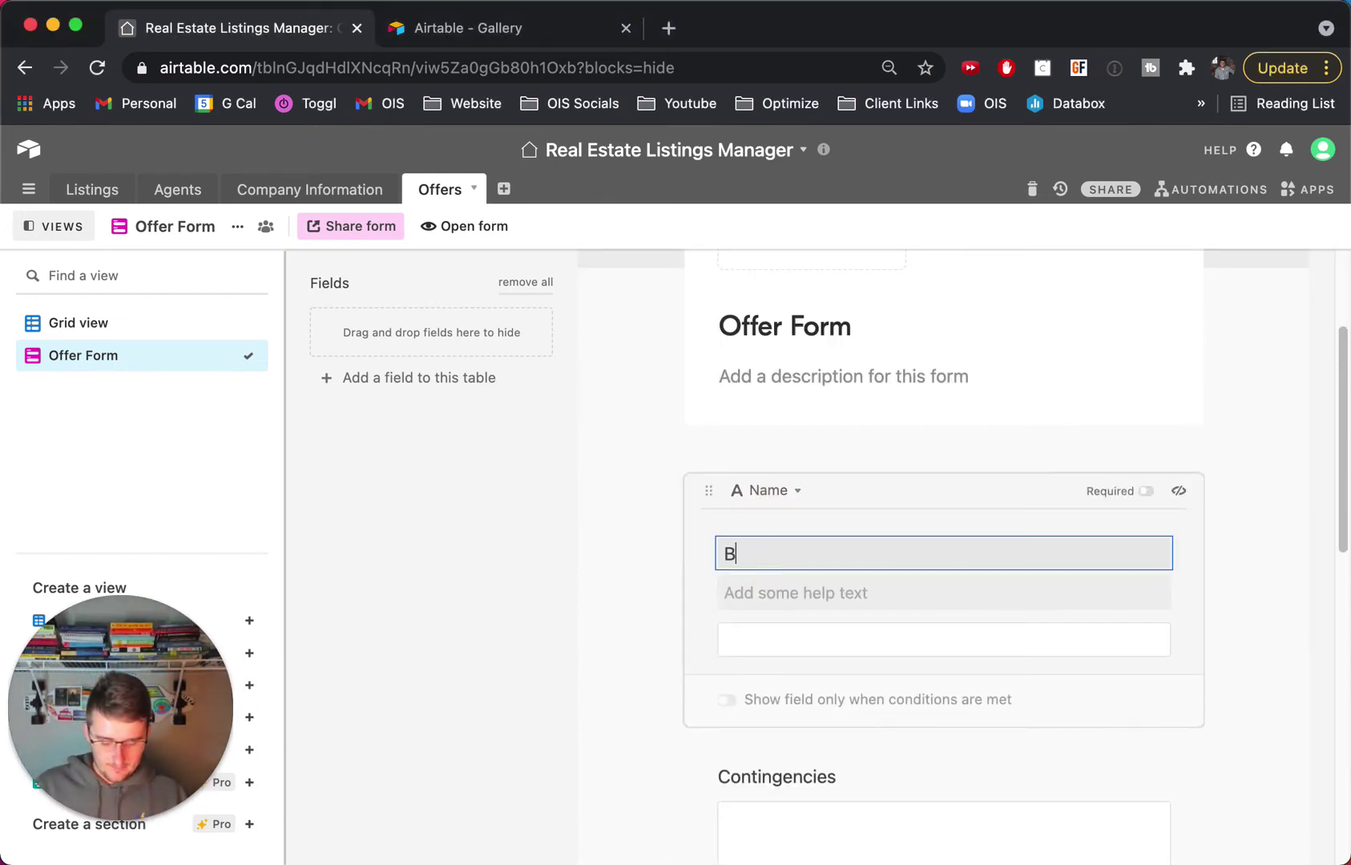
key(BackSpace)
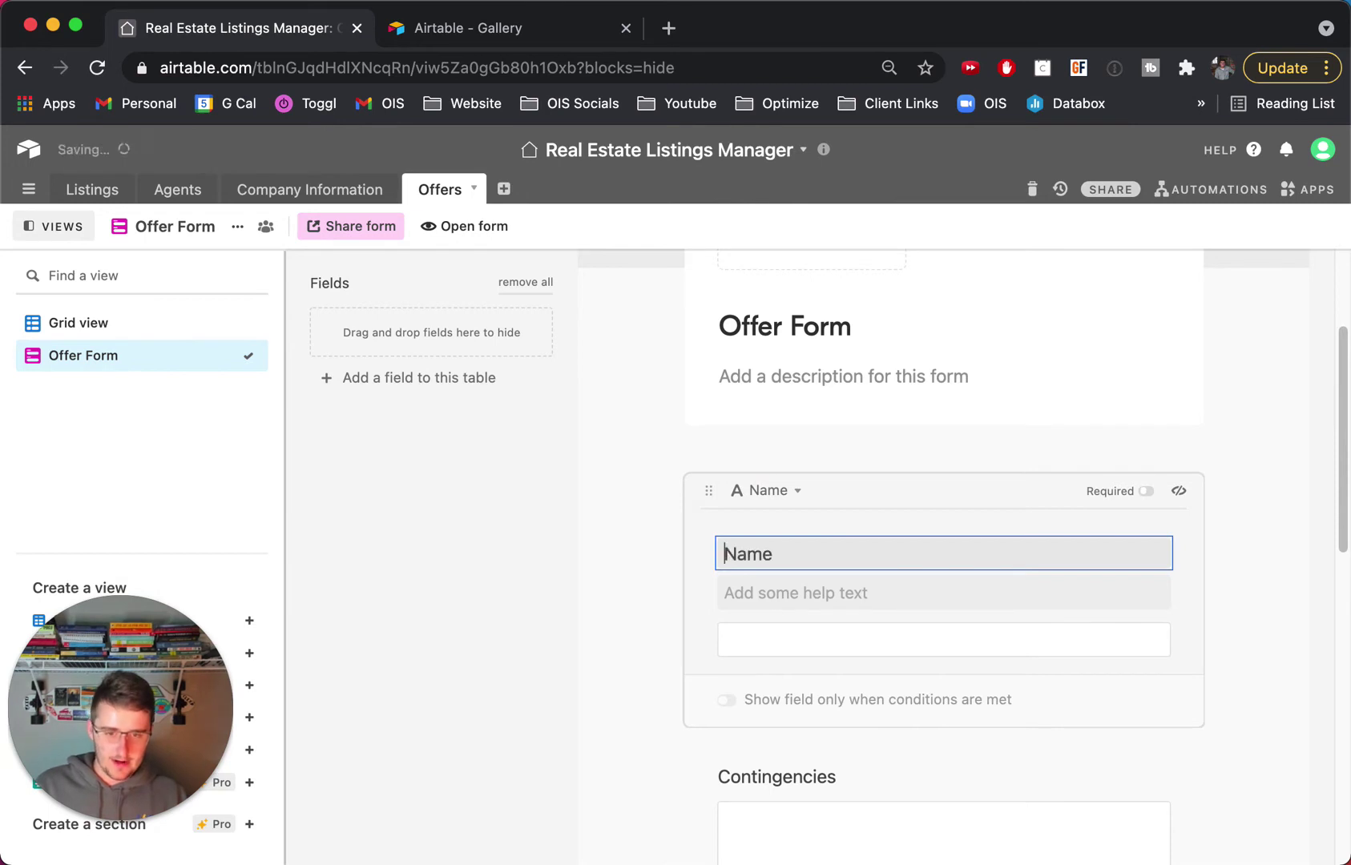
click(647, 539)
click(1144, 510)
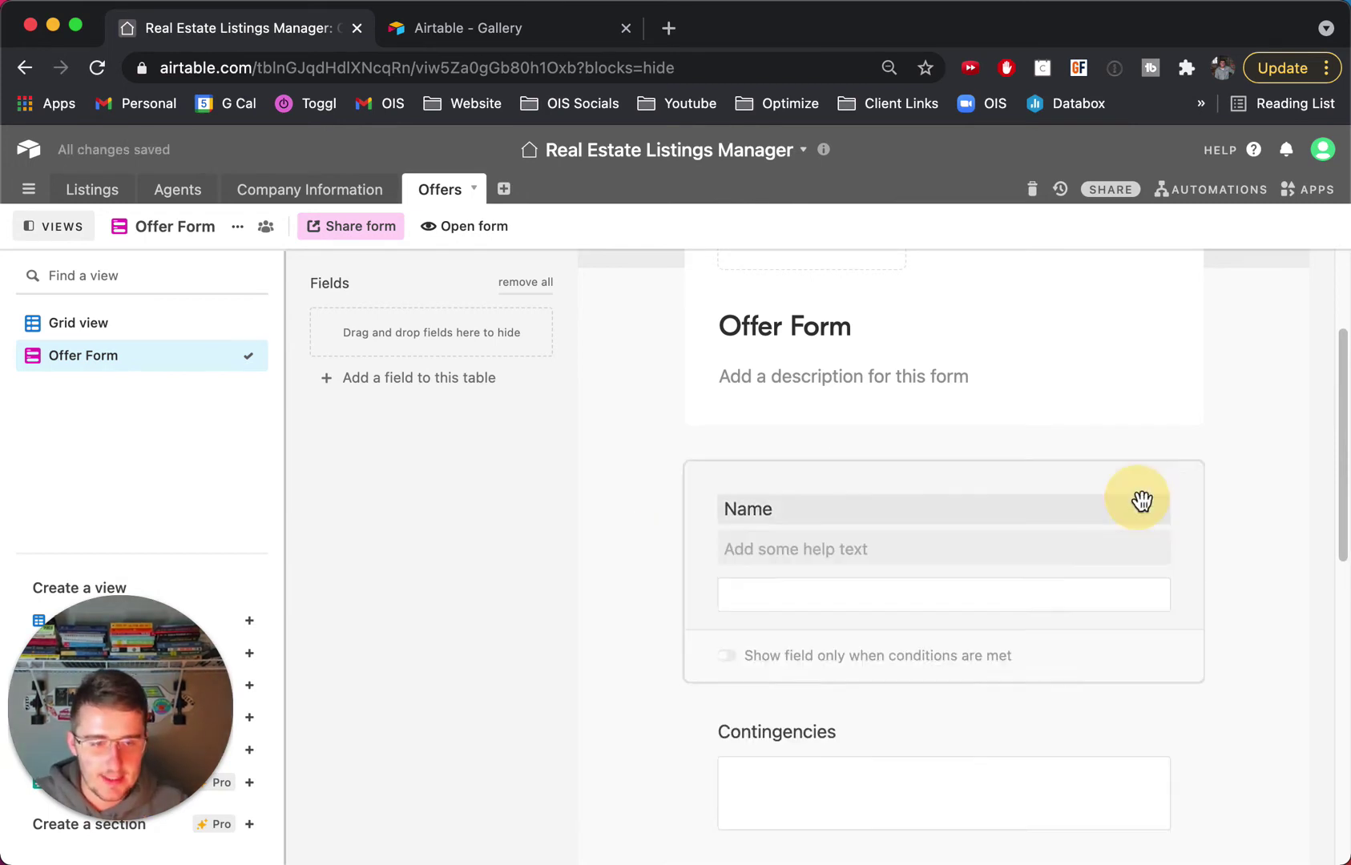
click(1189, 505)
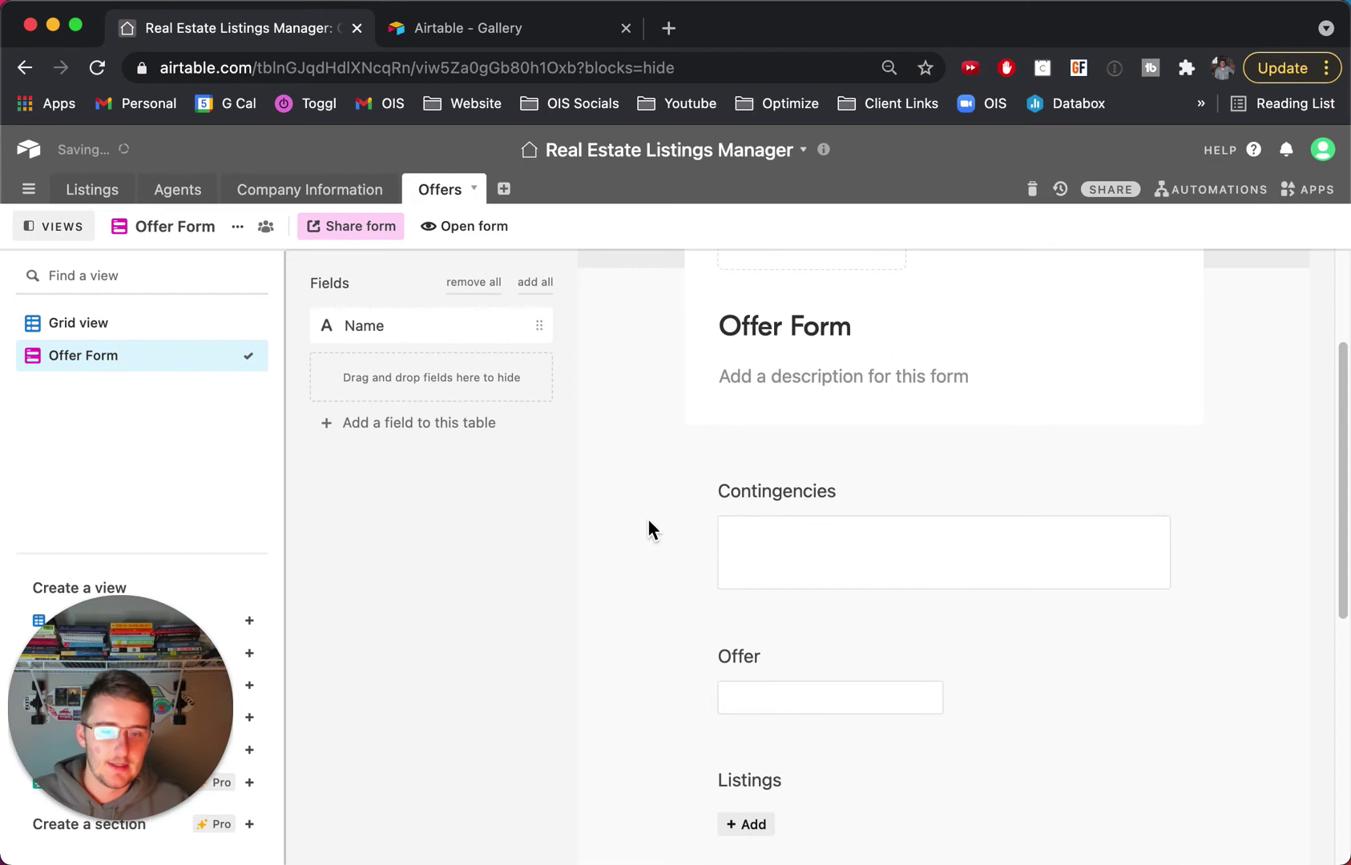
Step: Make the Listings, Offer and Contingencies questions required
scroll(649, 529, down, 2)
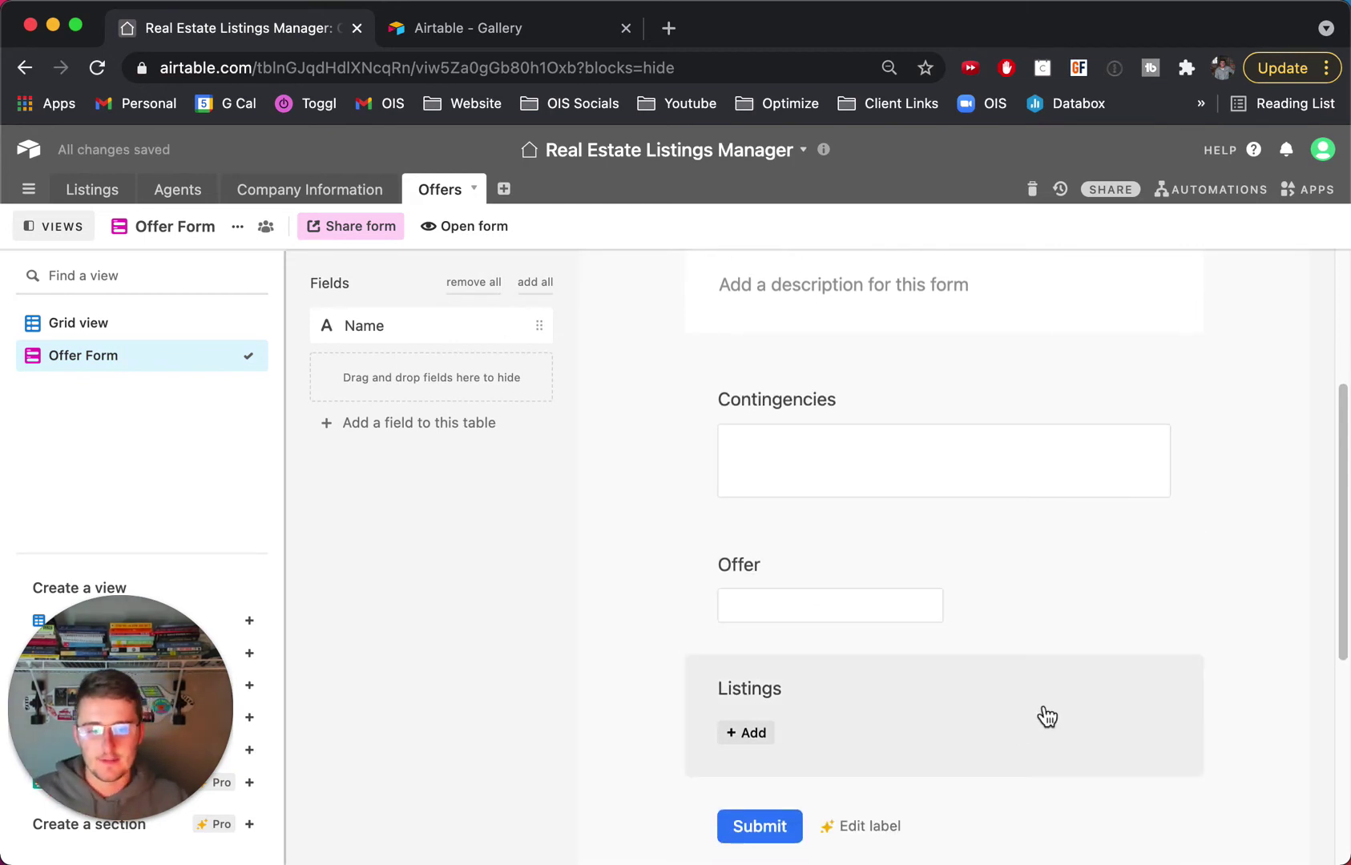
click(1040, 713)
click(1146, 689)
click(1154, 591)
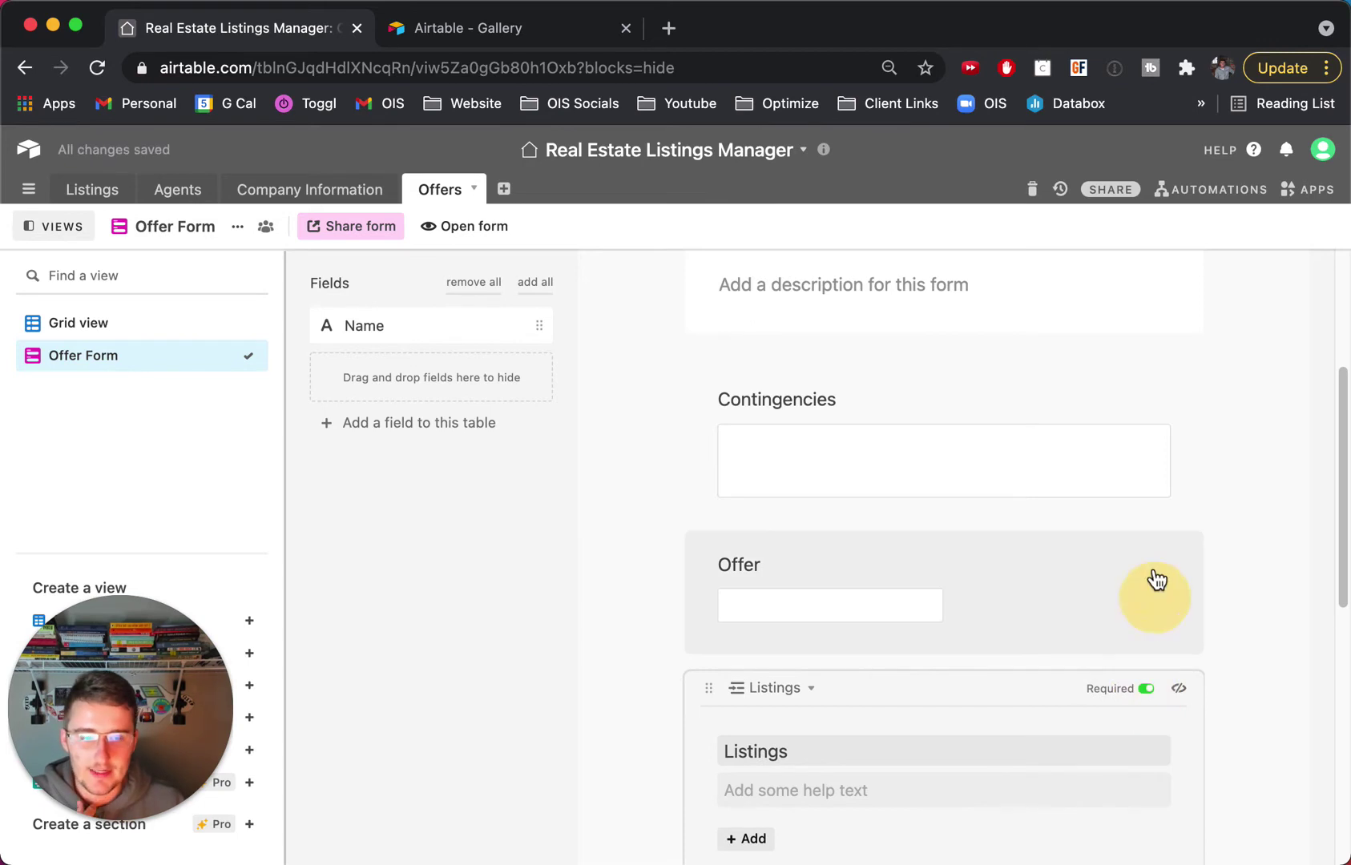
click(1150, 565)
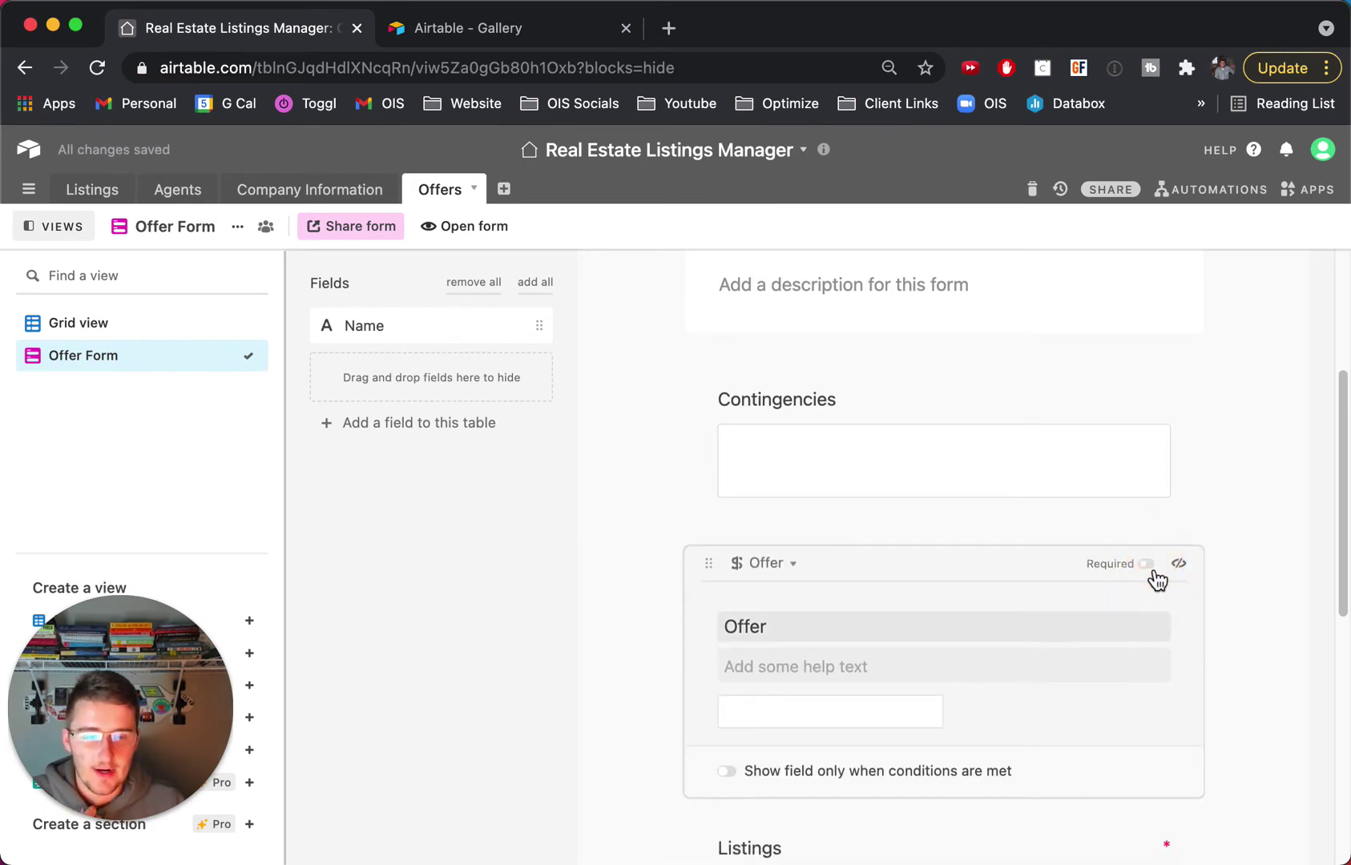
click(1142, 402)
click(1146, 399)
click(1253, 413)
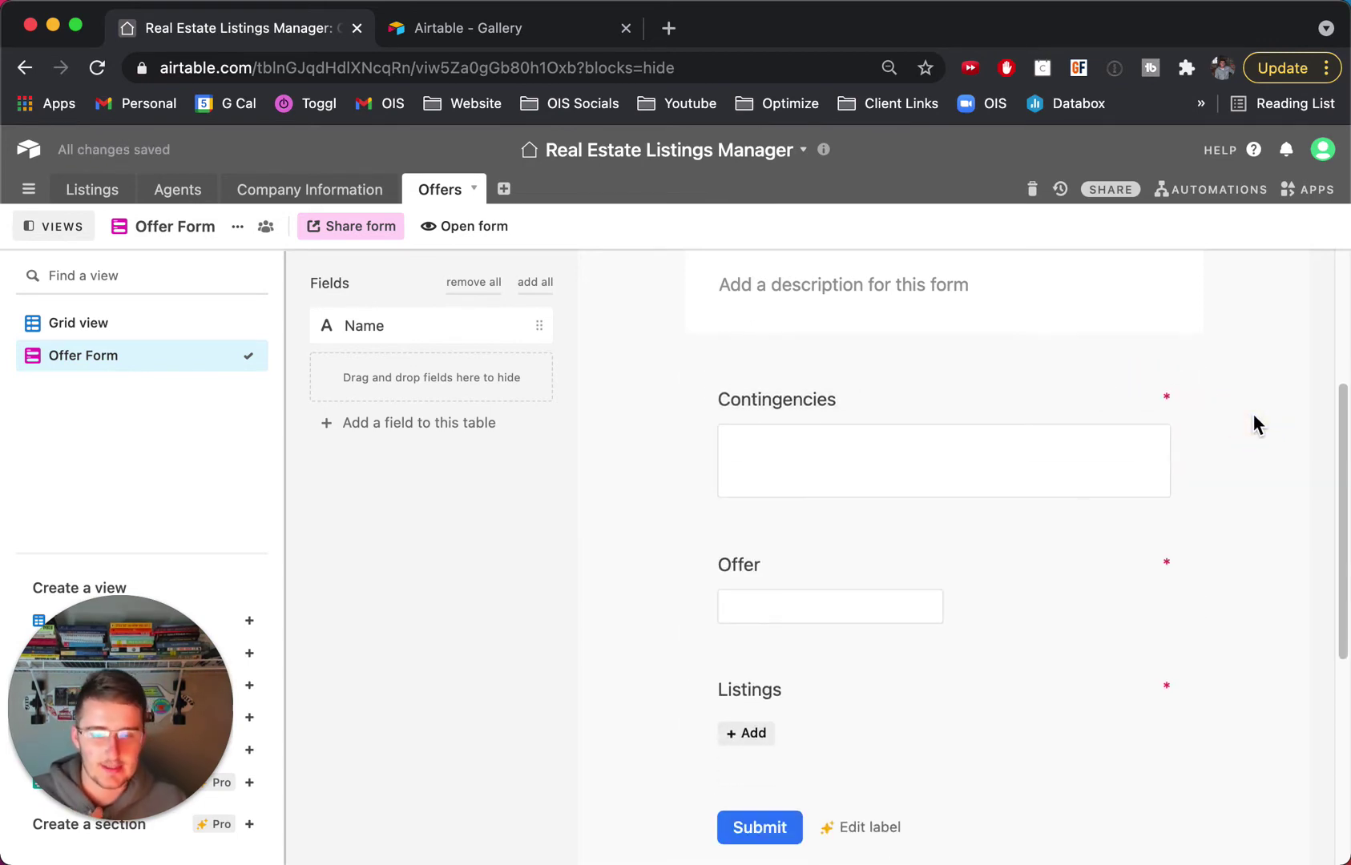
scroll(1252, 414, up, 3)
scroll(1253, 412, down, 4)
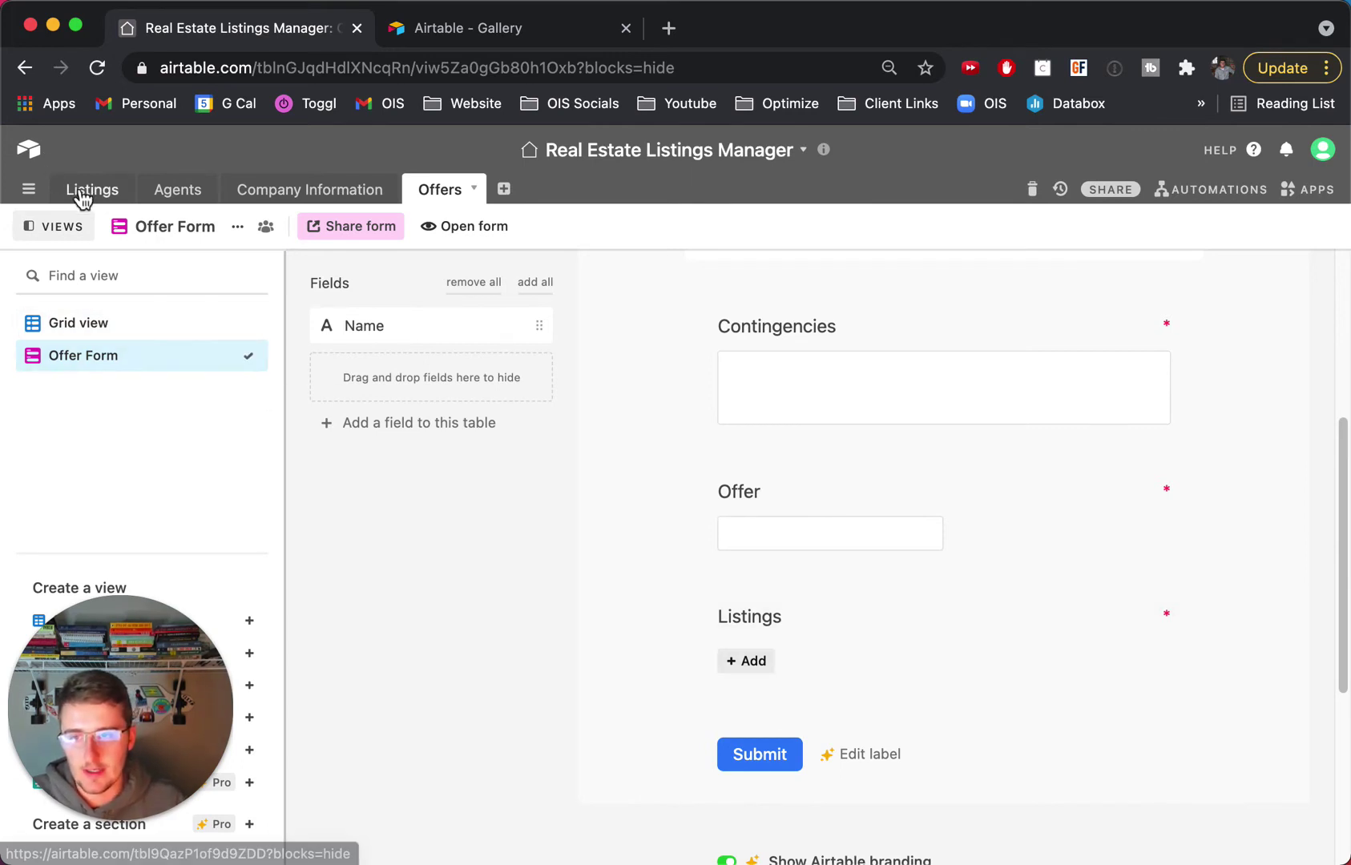
click(469, 231)
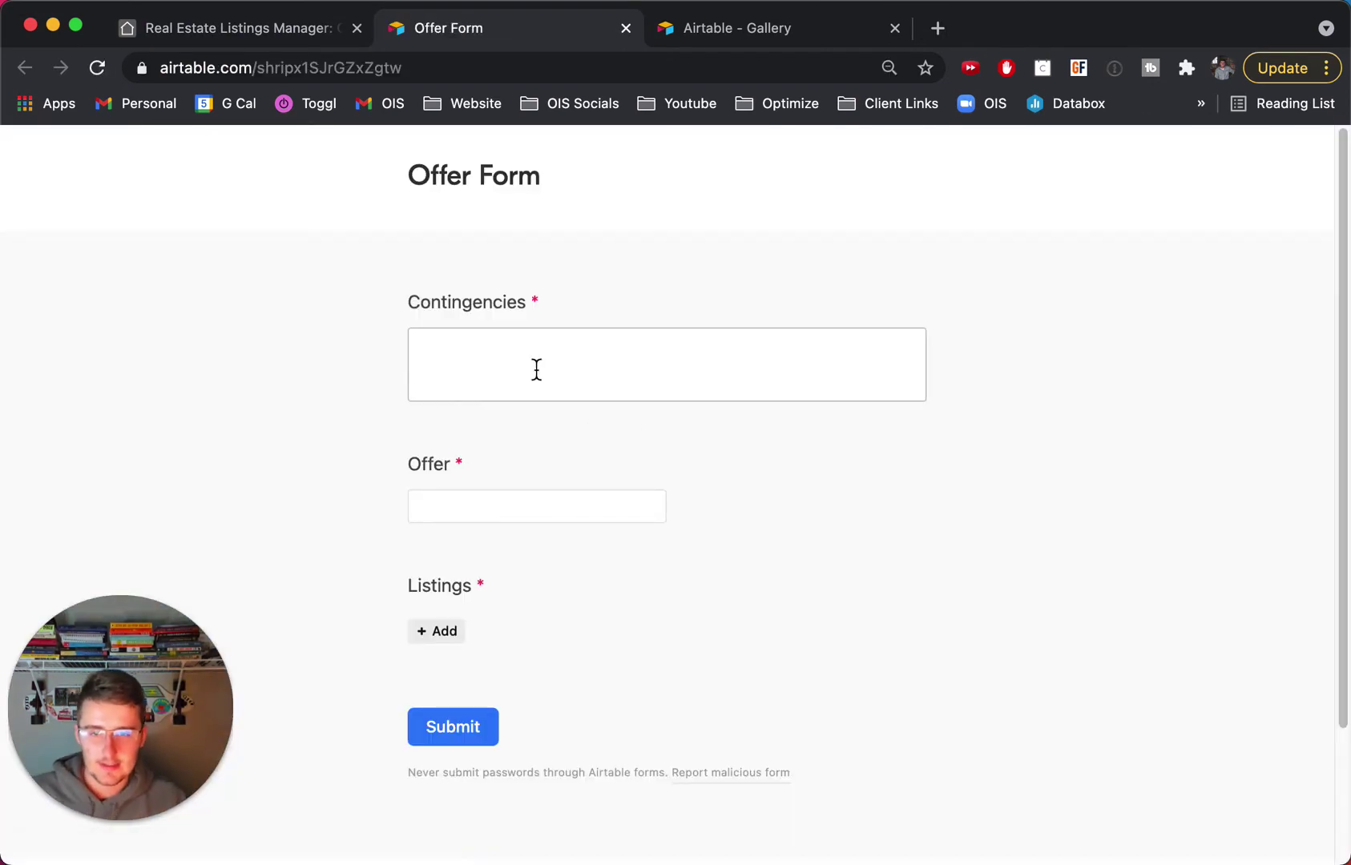
click(537, 370)
text(none)
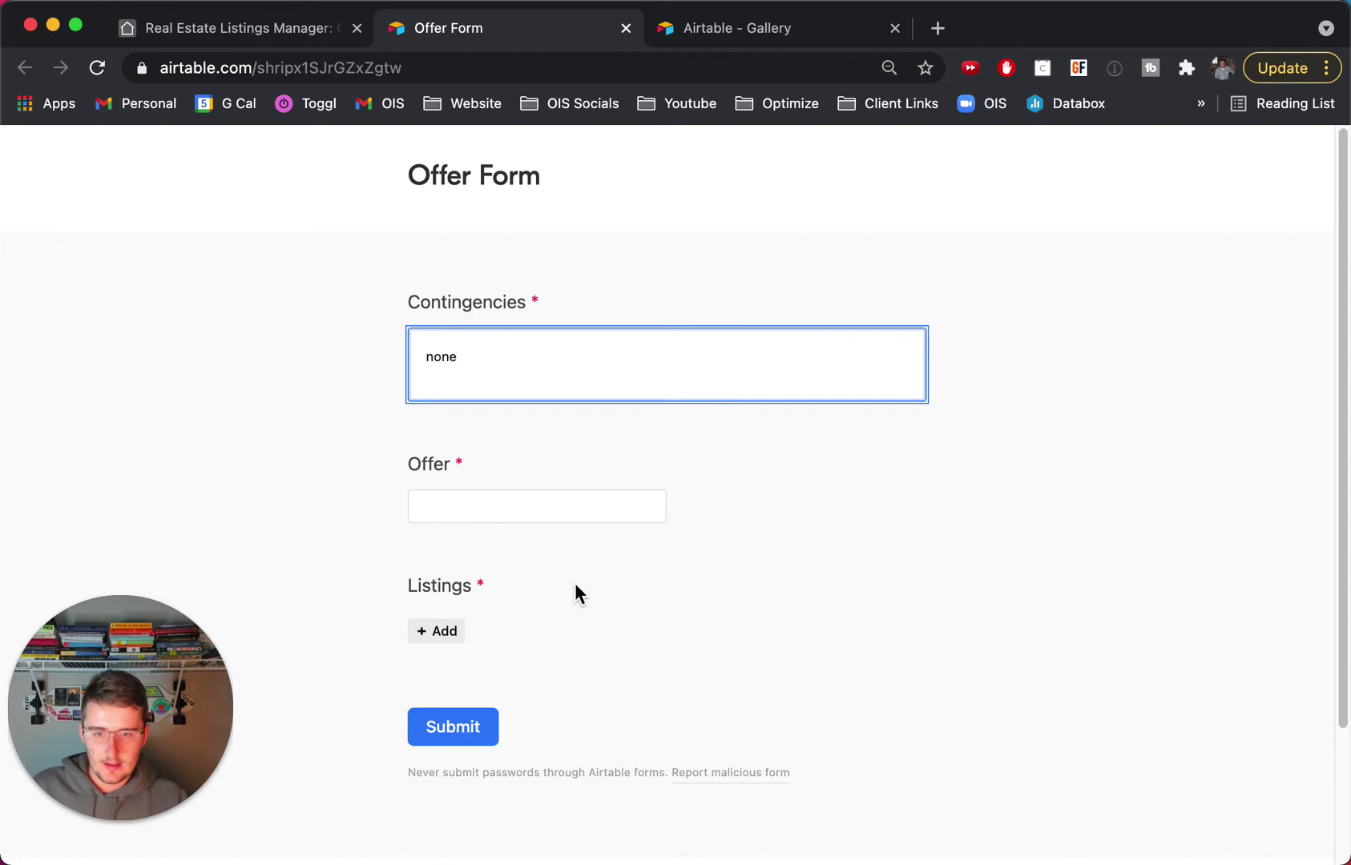
click(569, 511)
text(4)
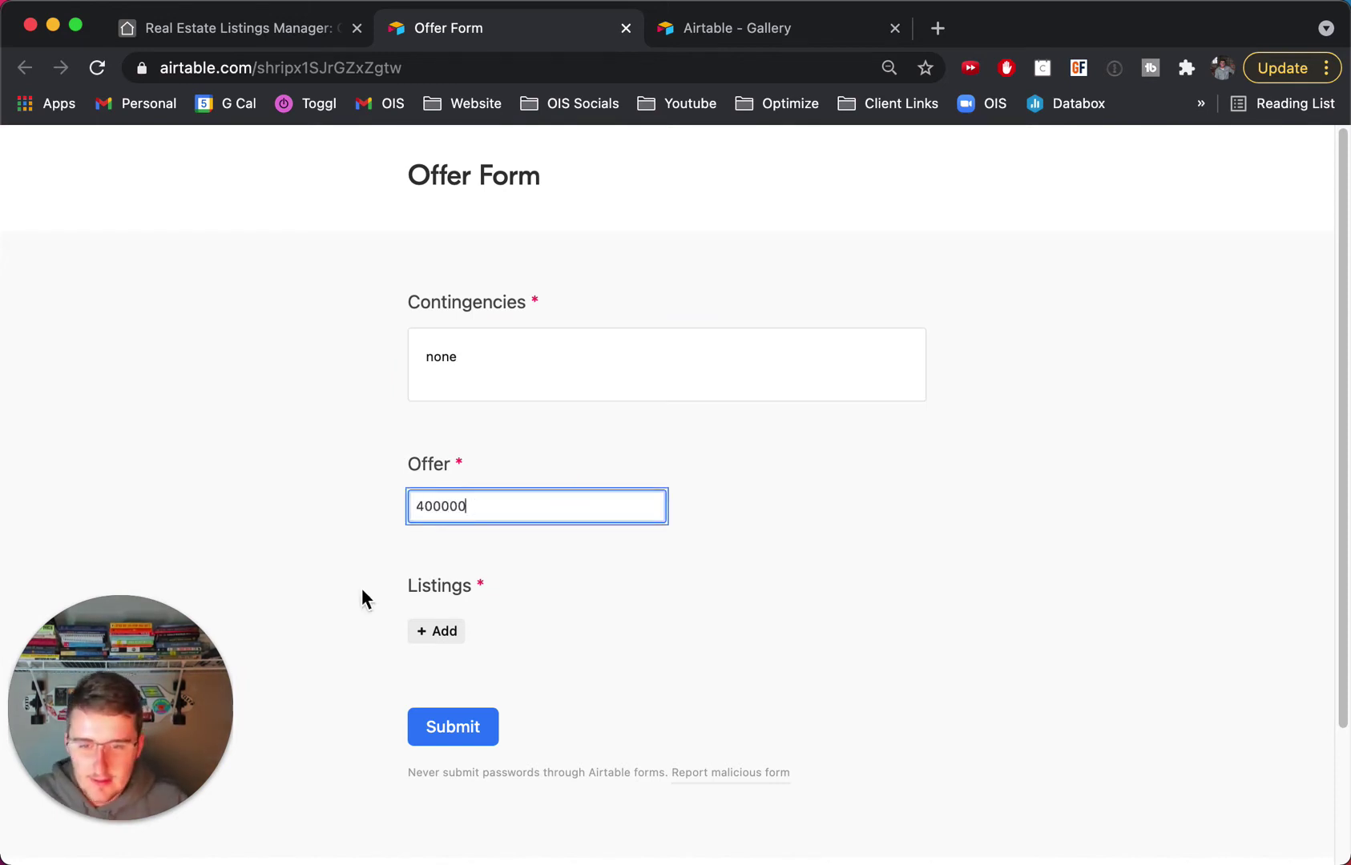
text(00000)
click(321, 602)
click(460, 634)
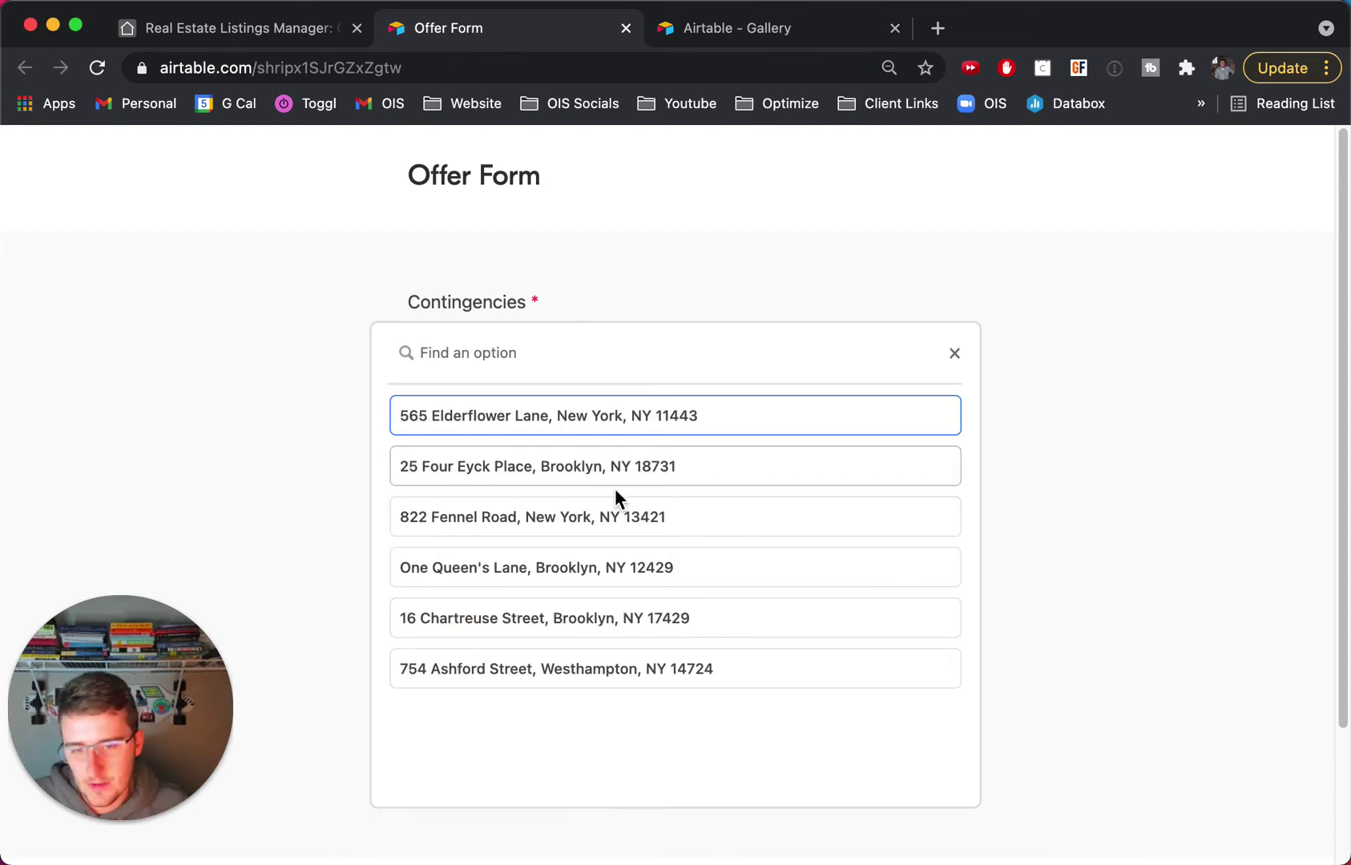
click(571, 469)
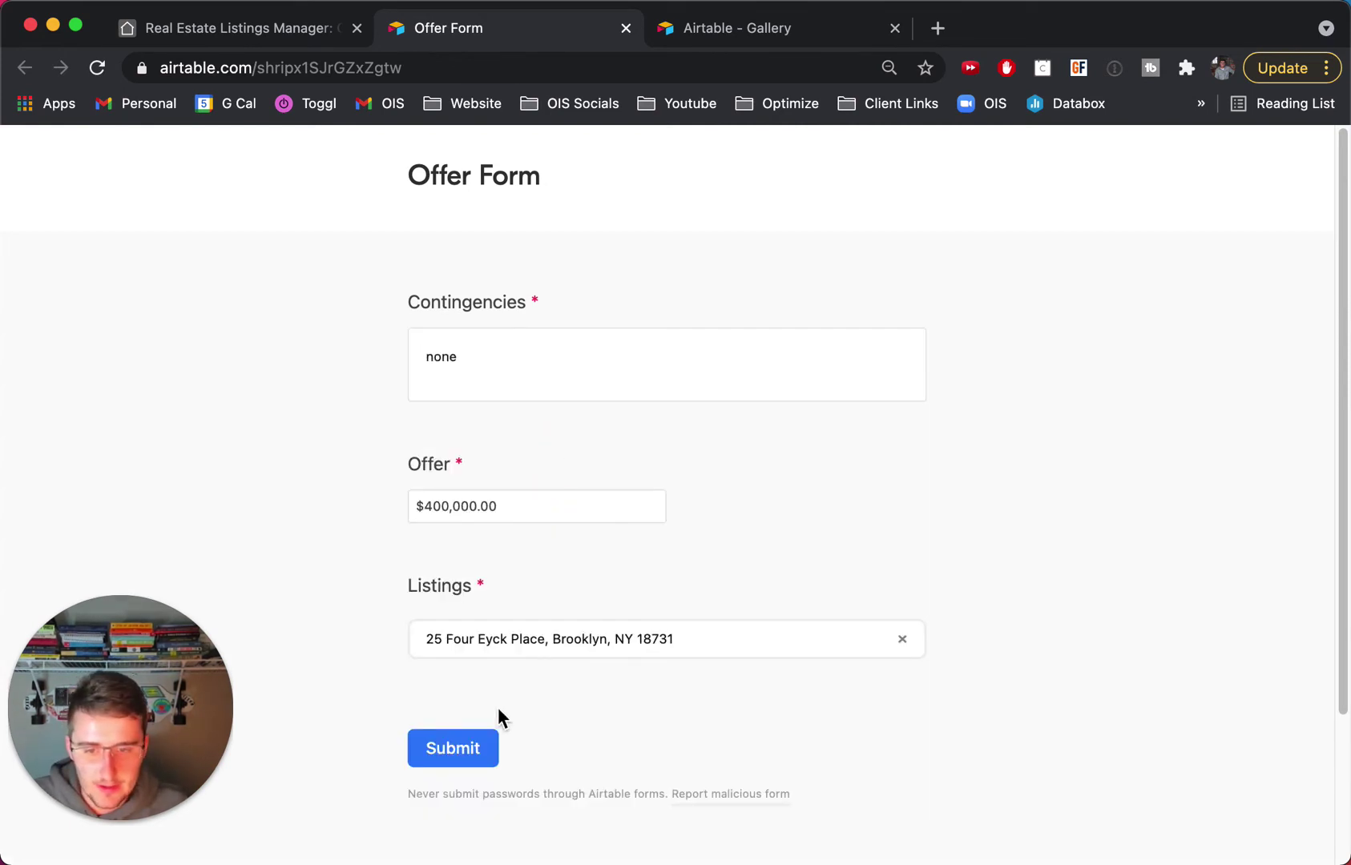
click(469, 755)
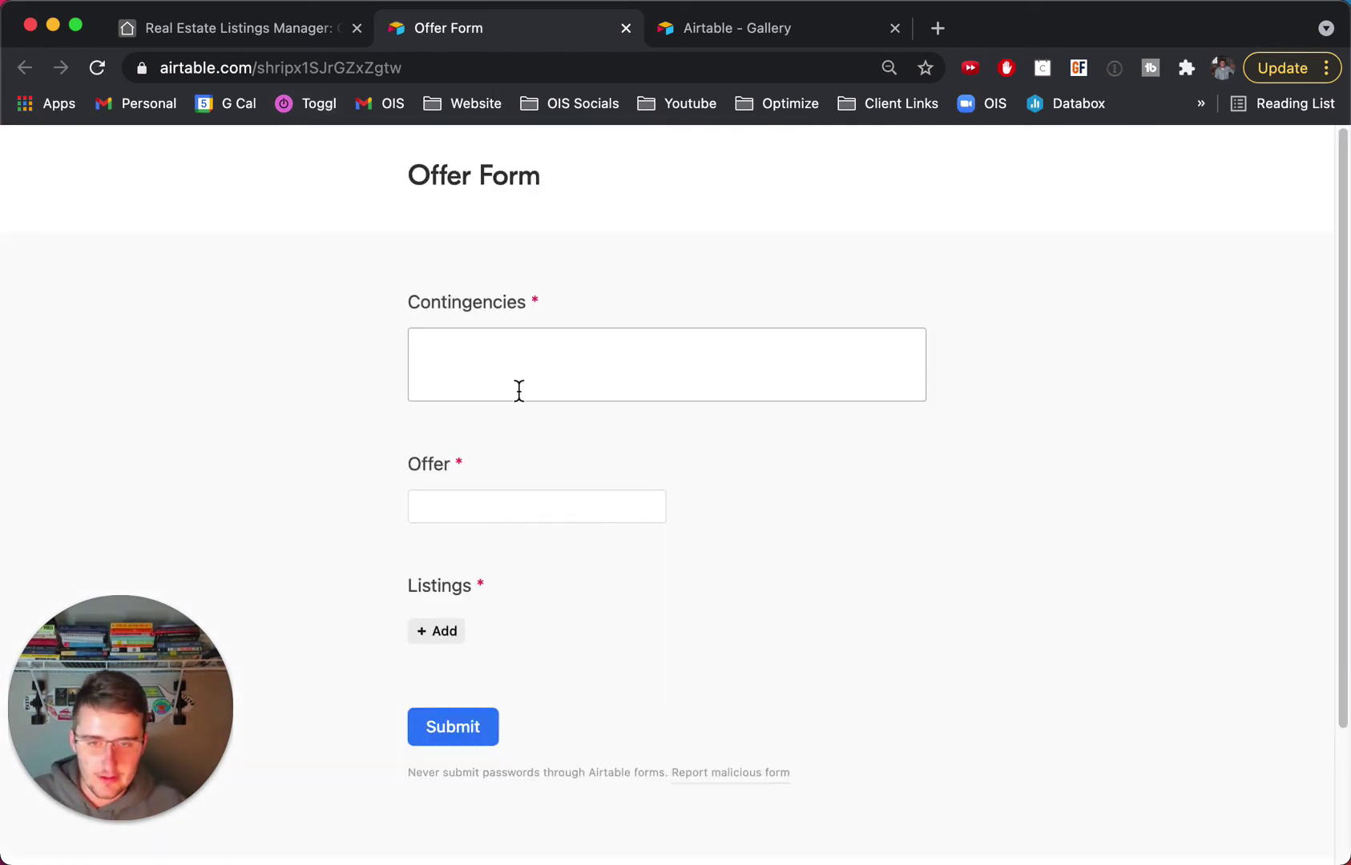
Step: Submit a second offer, $500,000 for 822 Fennel Road, through the form
click(519, 391)
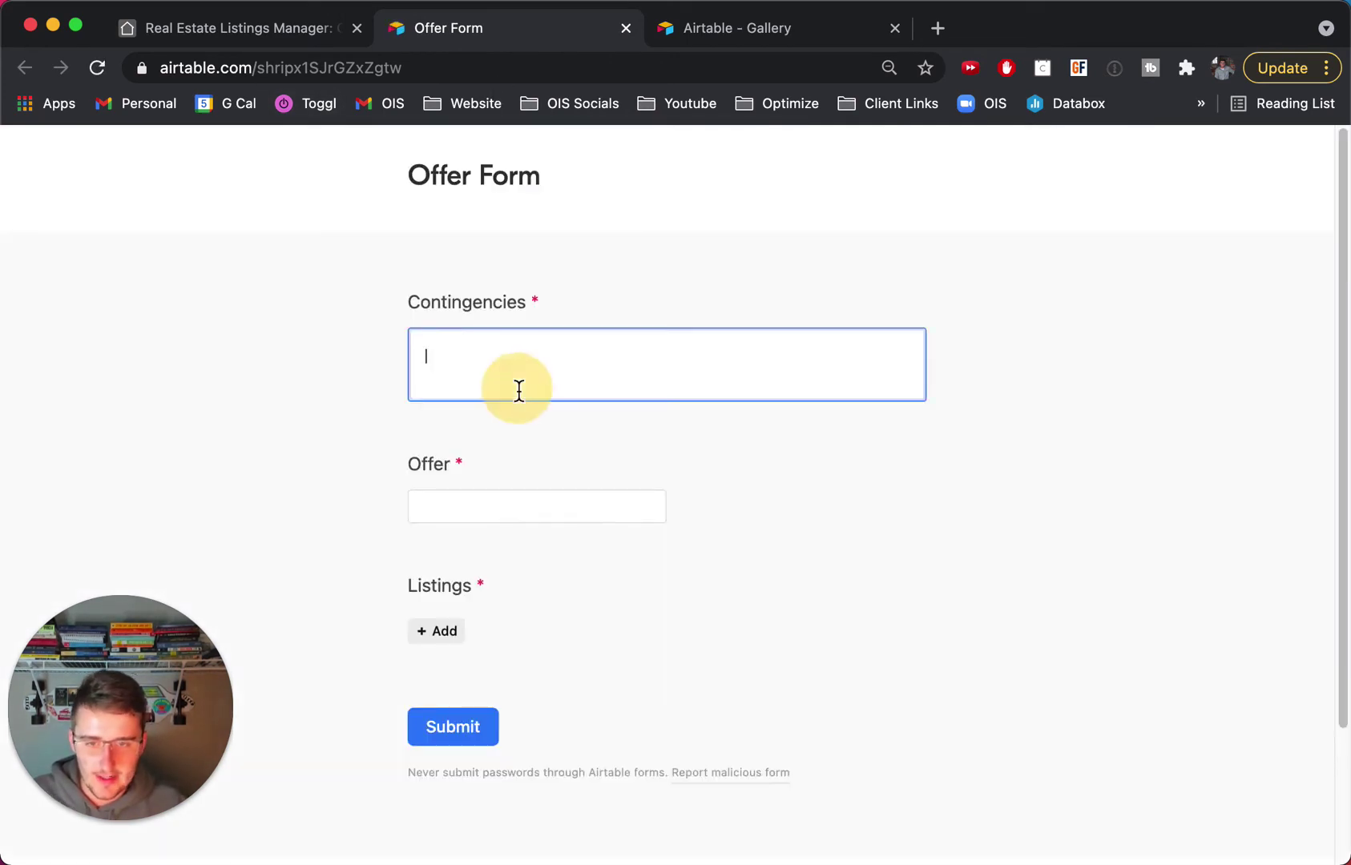
click(437, 635)
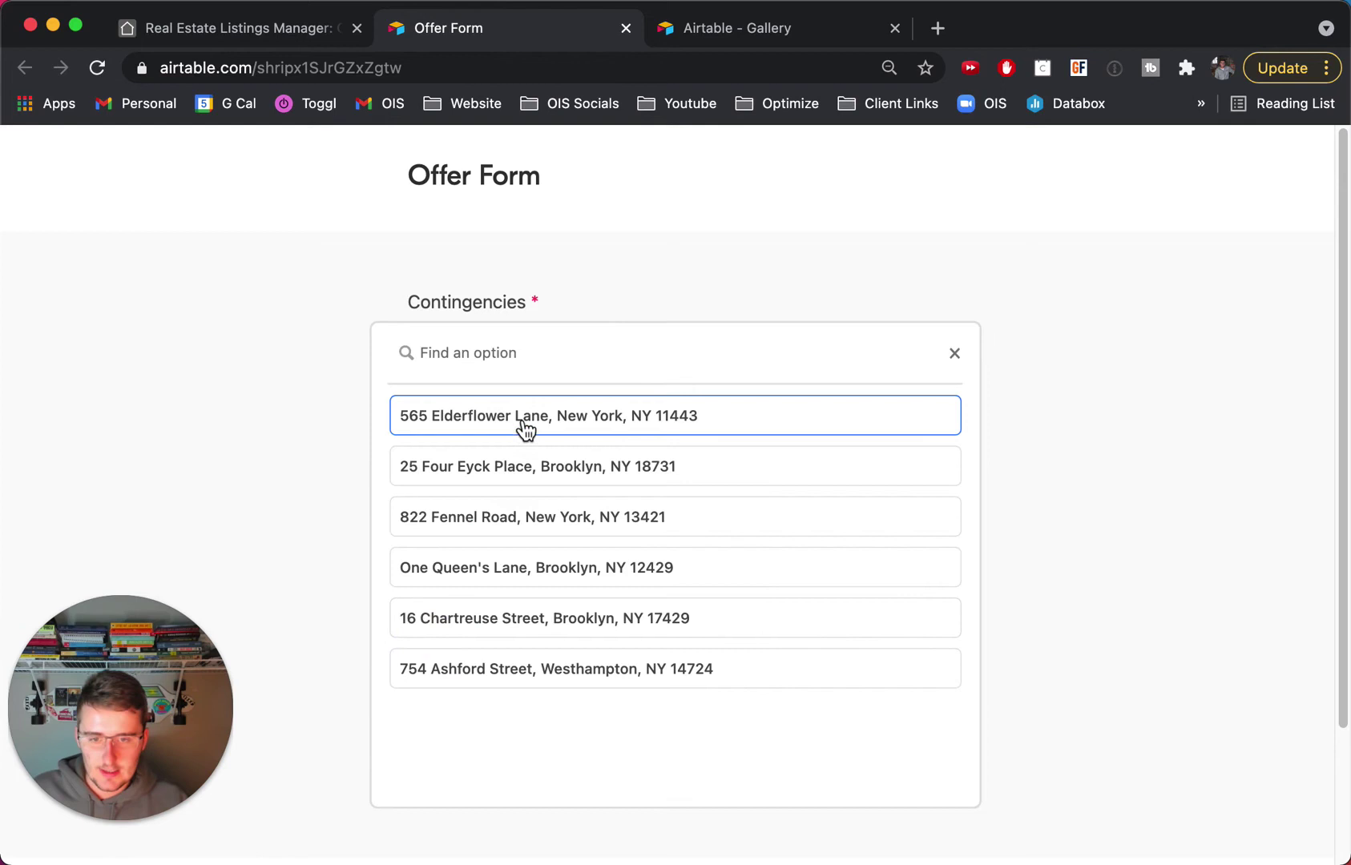
click(513, 514)
click(490, 354)
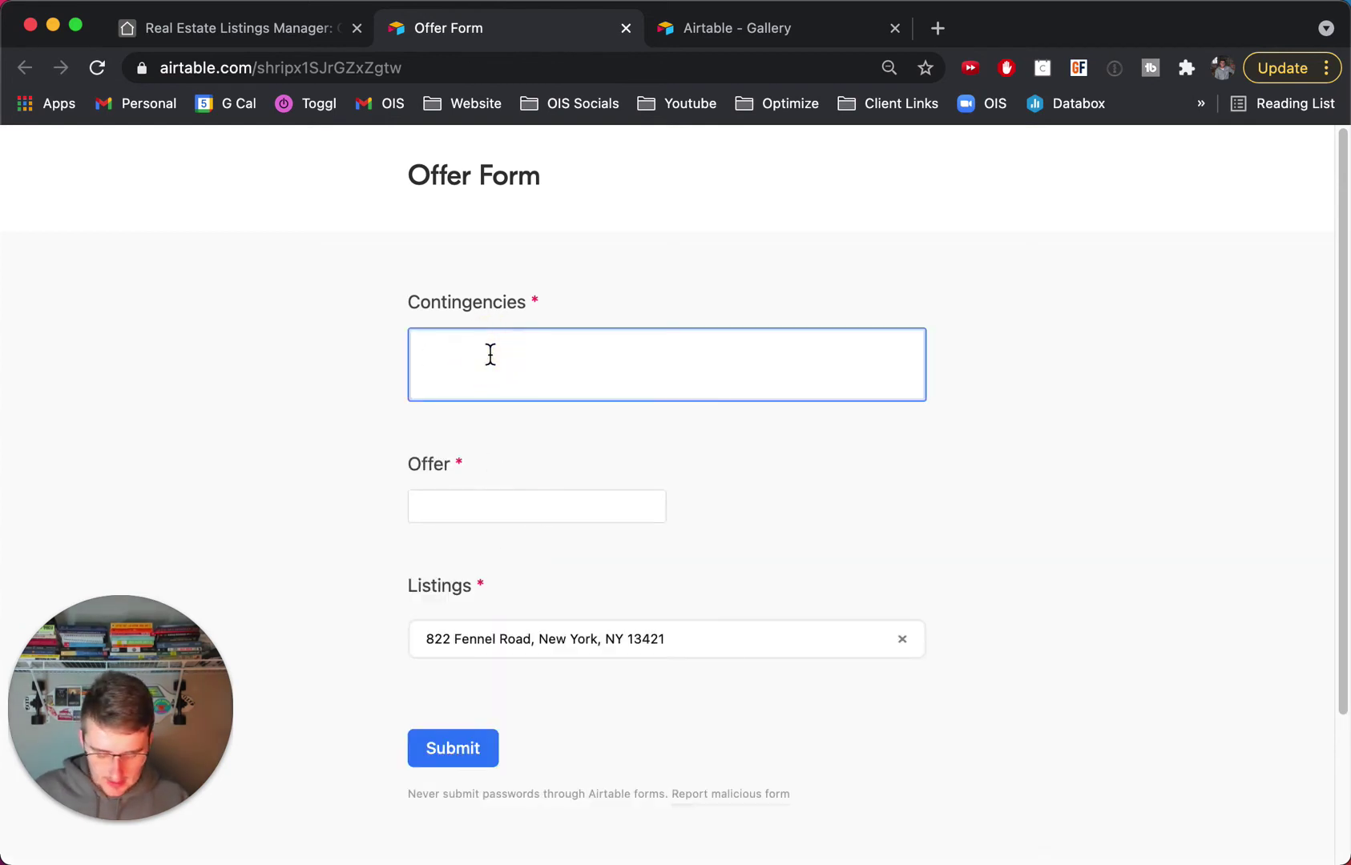
text(none, besides pizza at closing)
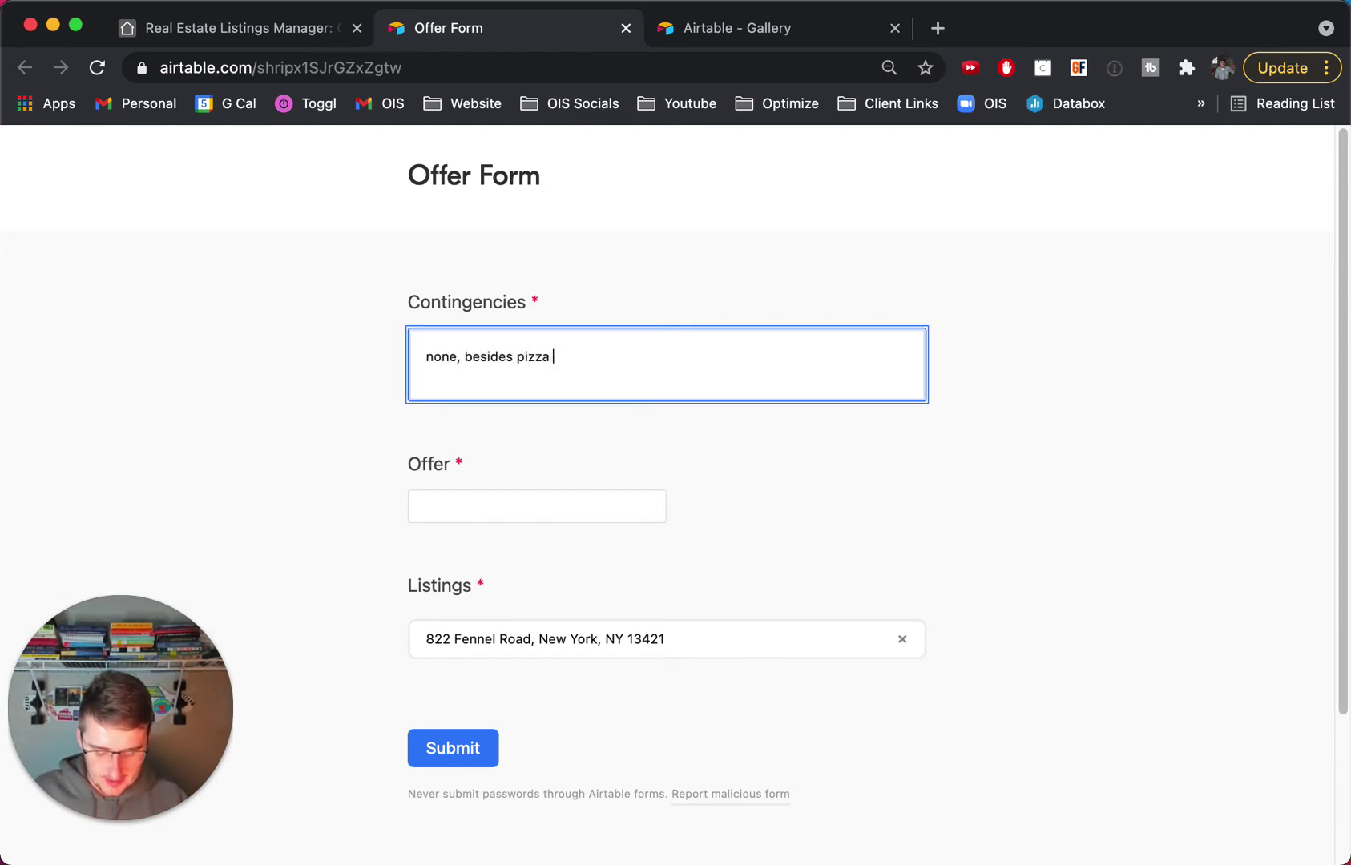
click(459, 521)
text(500000)
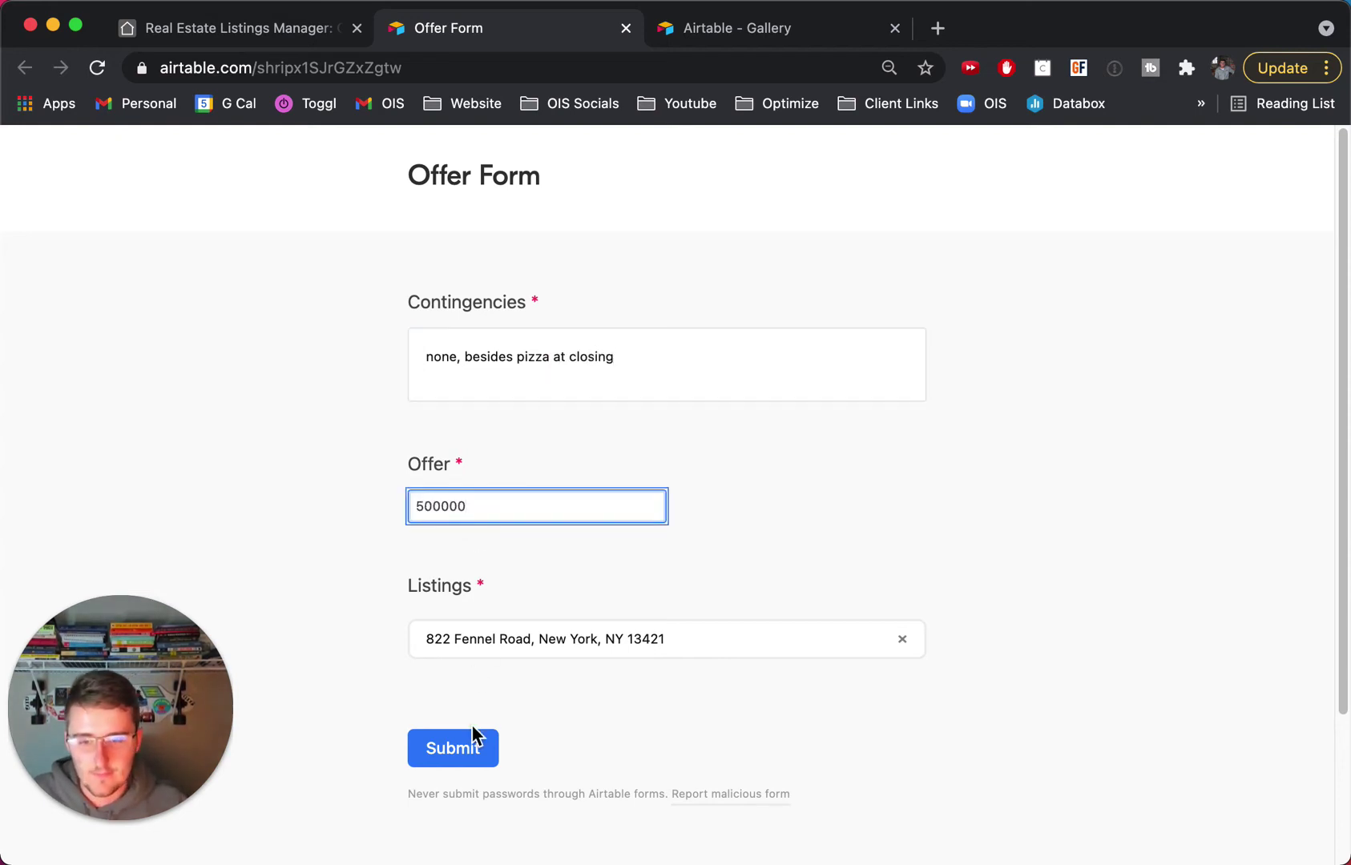
click(473, 741)
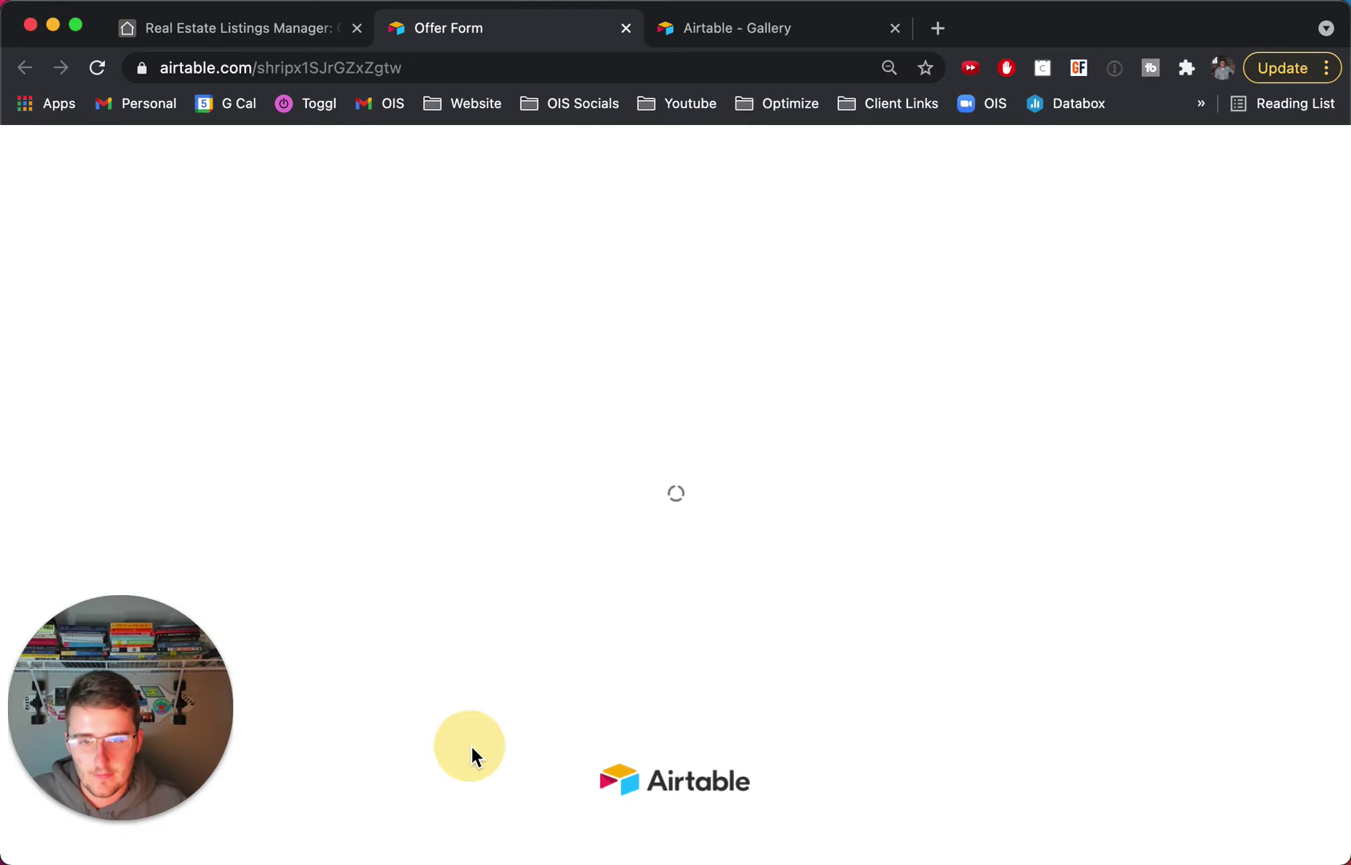
Step: In the Offers grid, delete the three blank records, keeping the two submitted offers
click(258, 36)
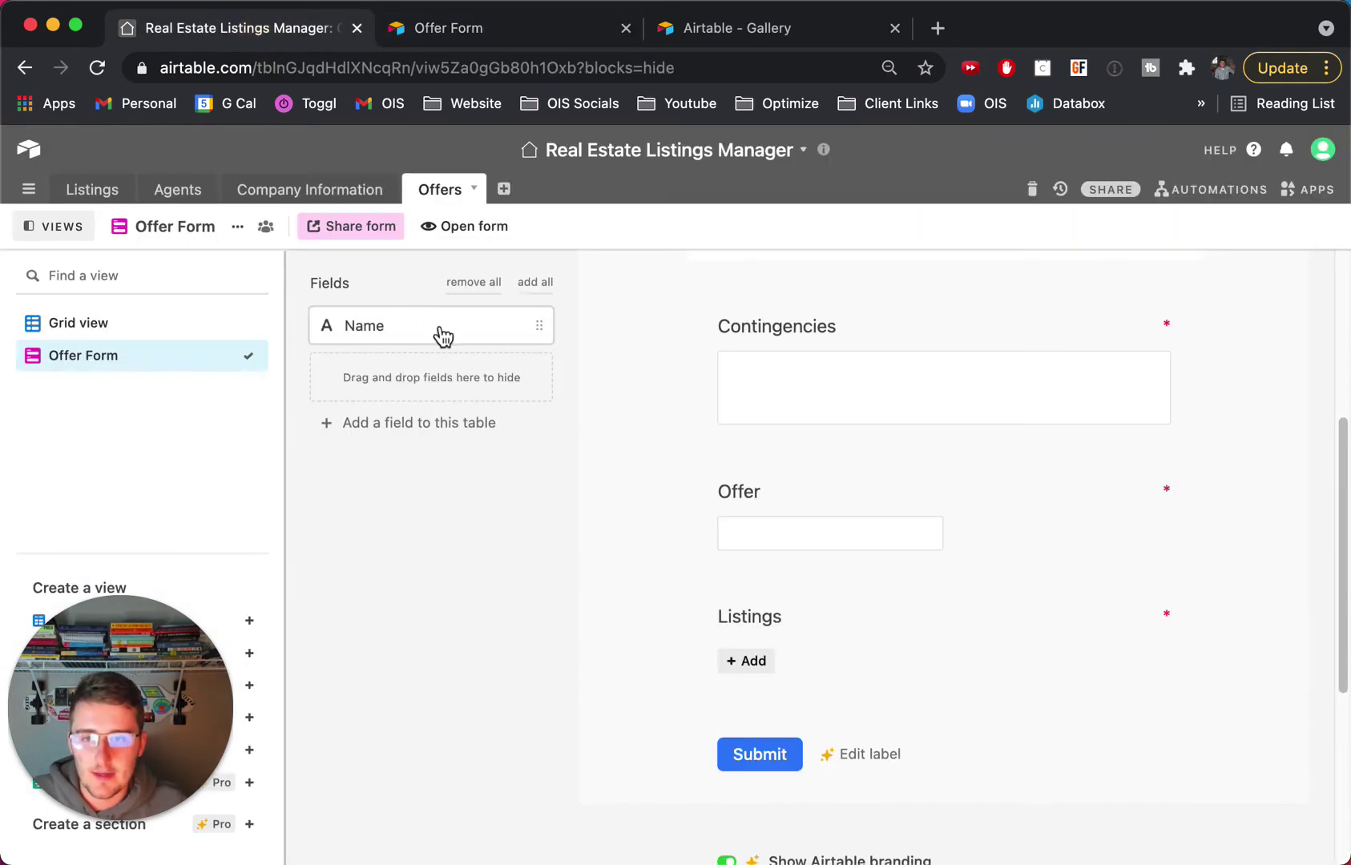
click(153, 326)
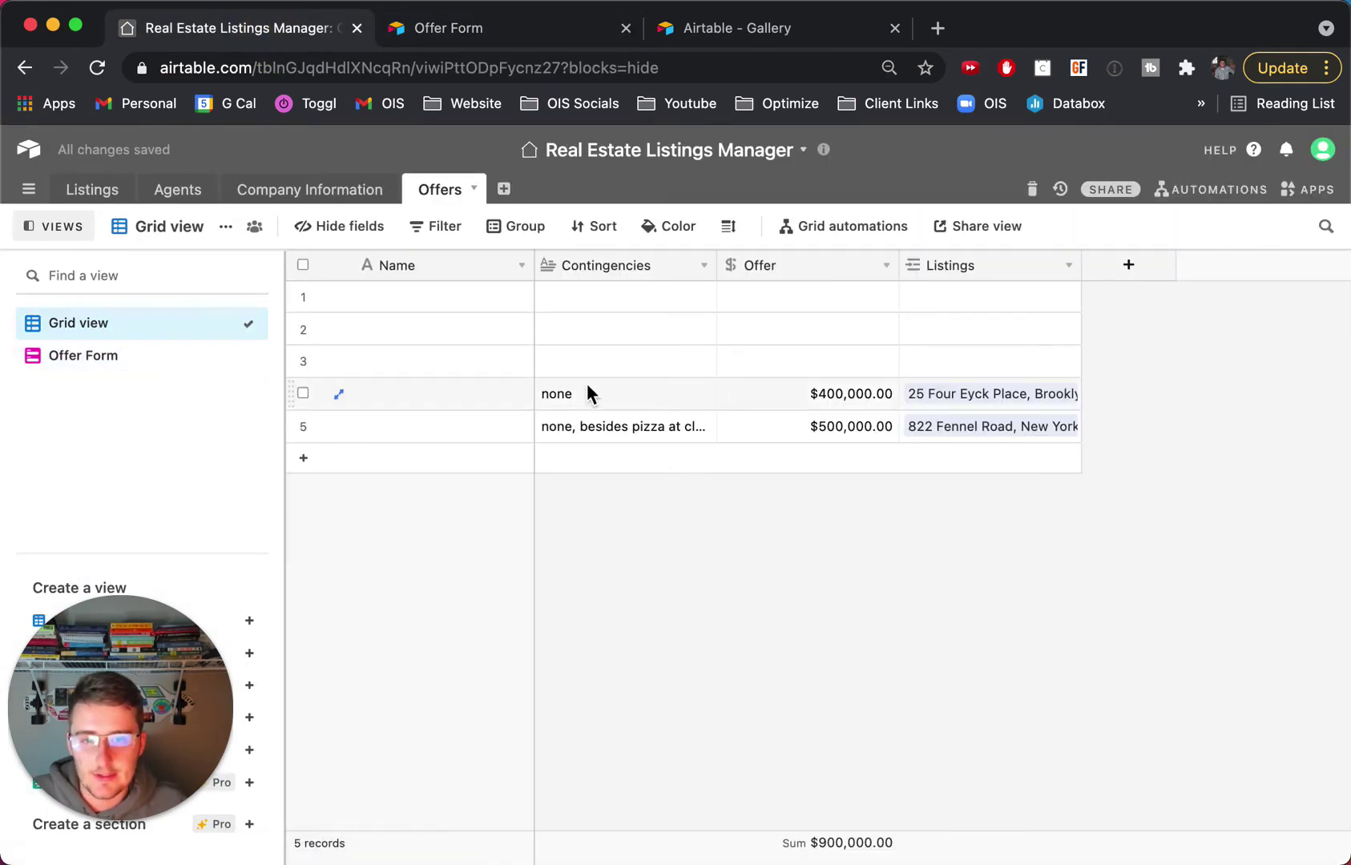
click(303, 361)
click(305, 326)
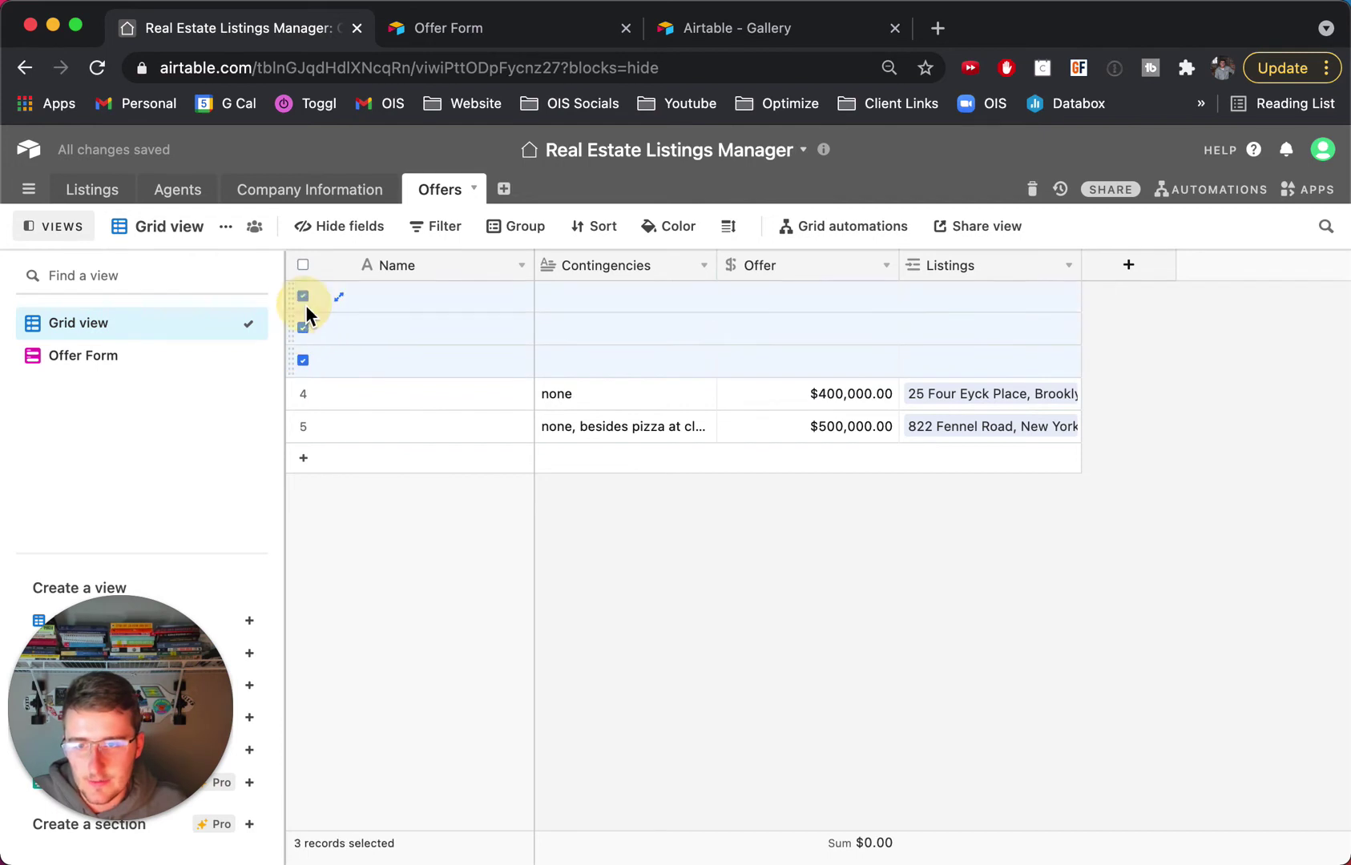
right_click(305, 318)
click(329, 355)
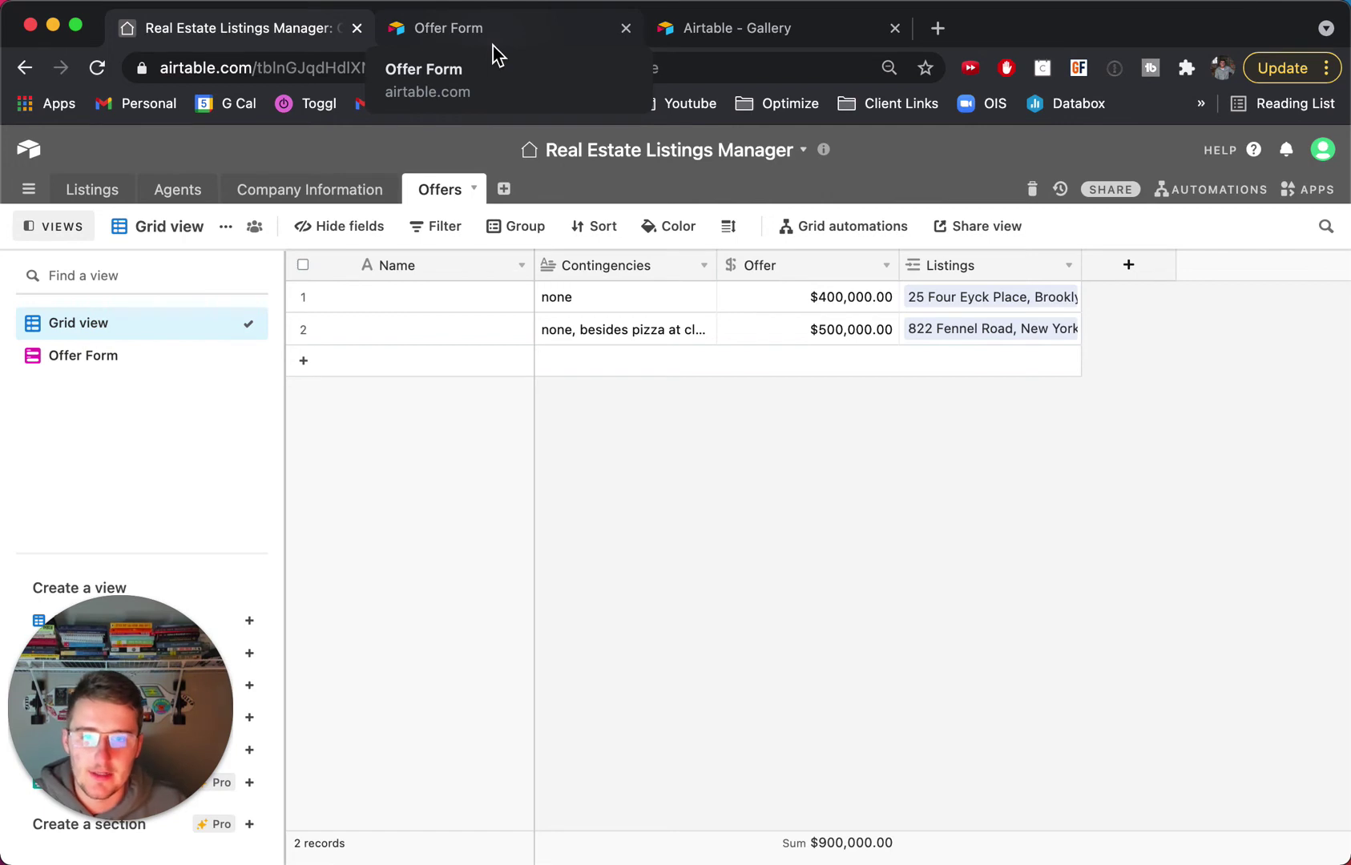
click(493, 44)
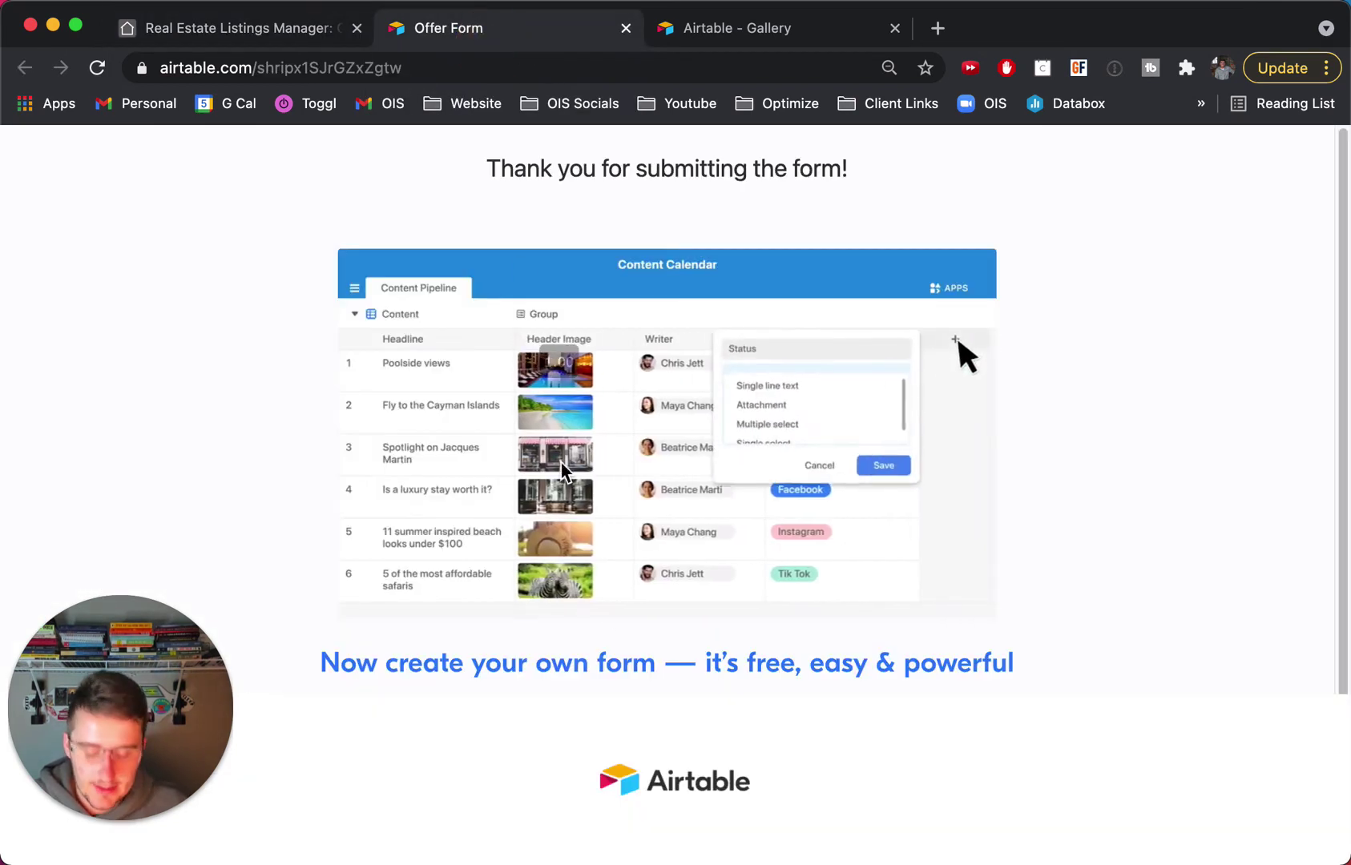
key(super+r)
click(537, 370)
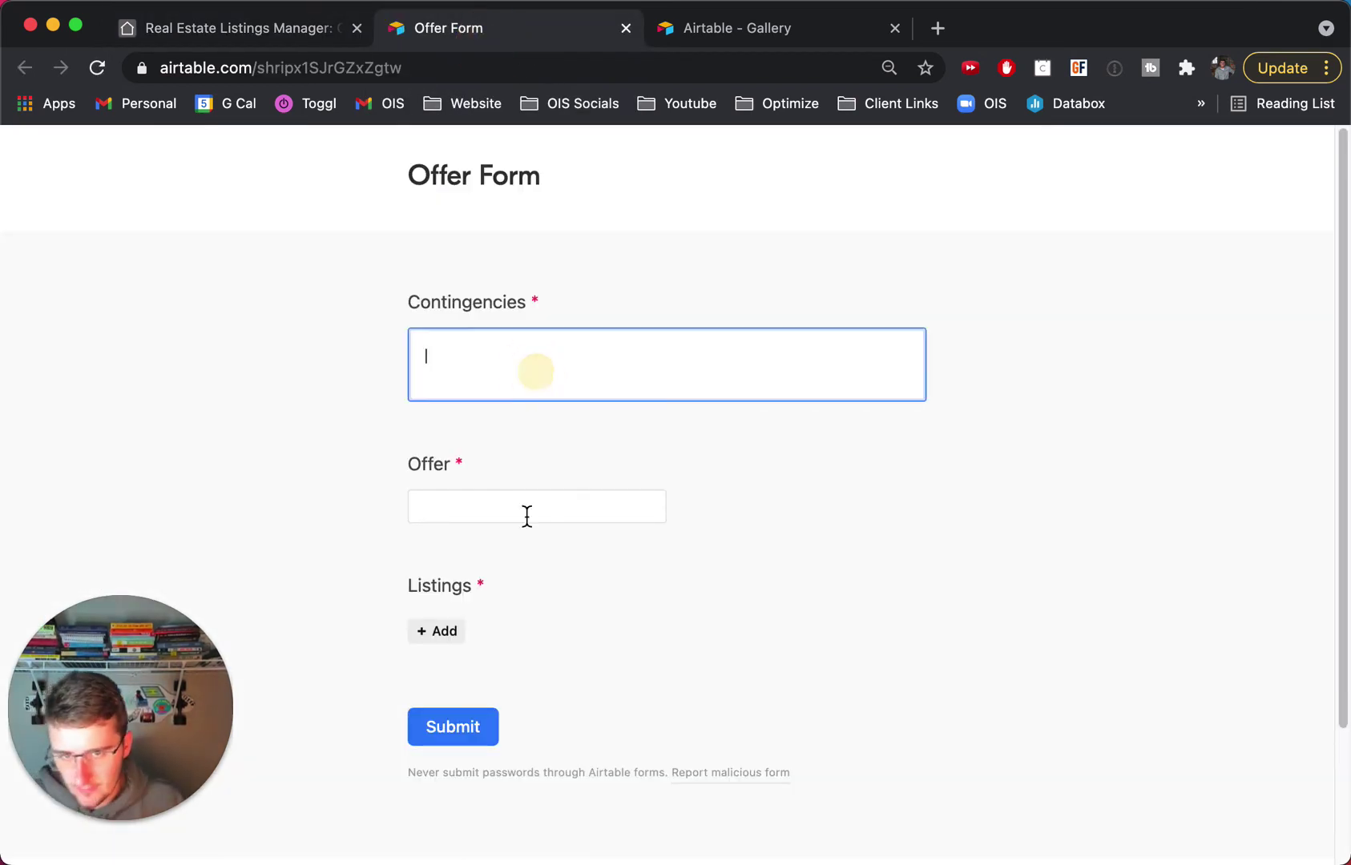
click(452, 638)
click(467, 515)
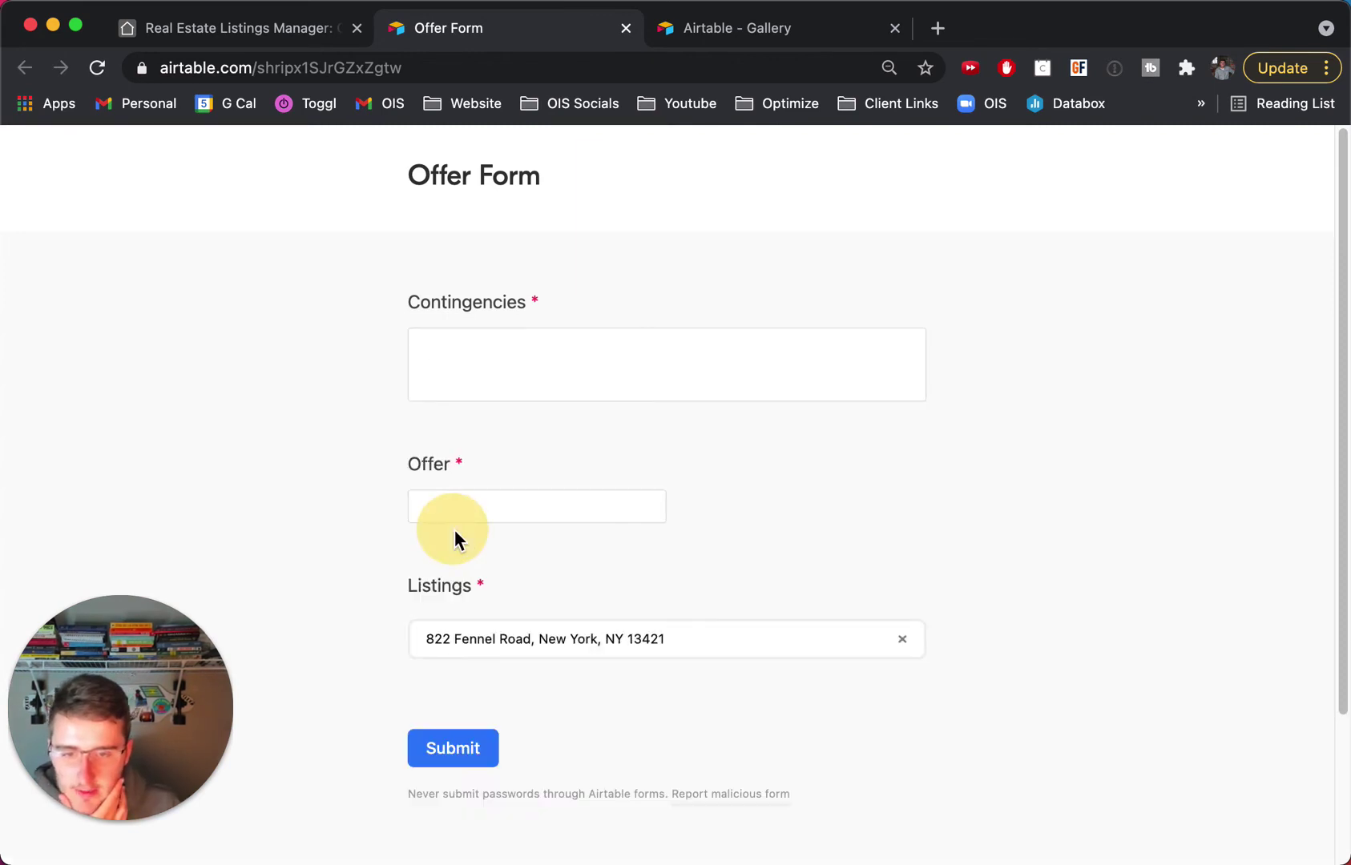
click(487, 359)
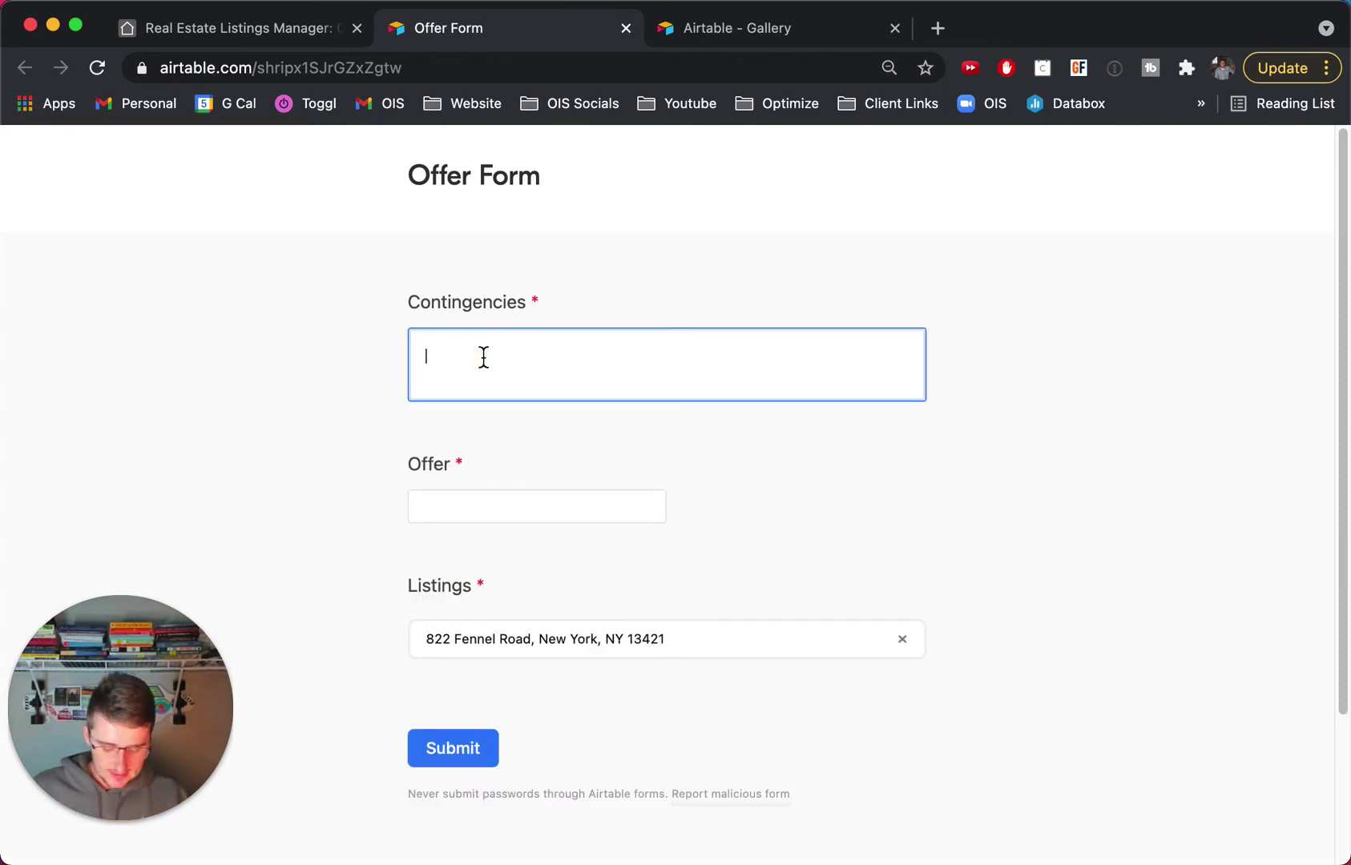
text(none)
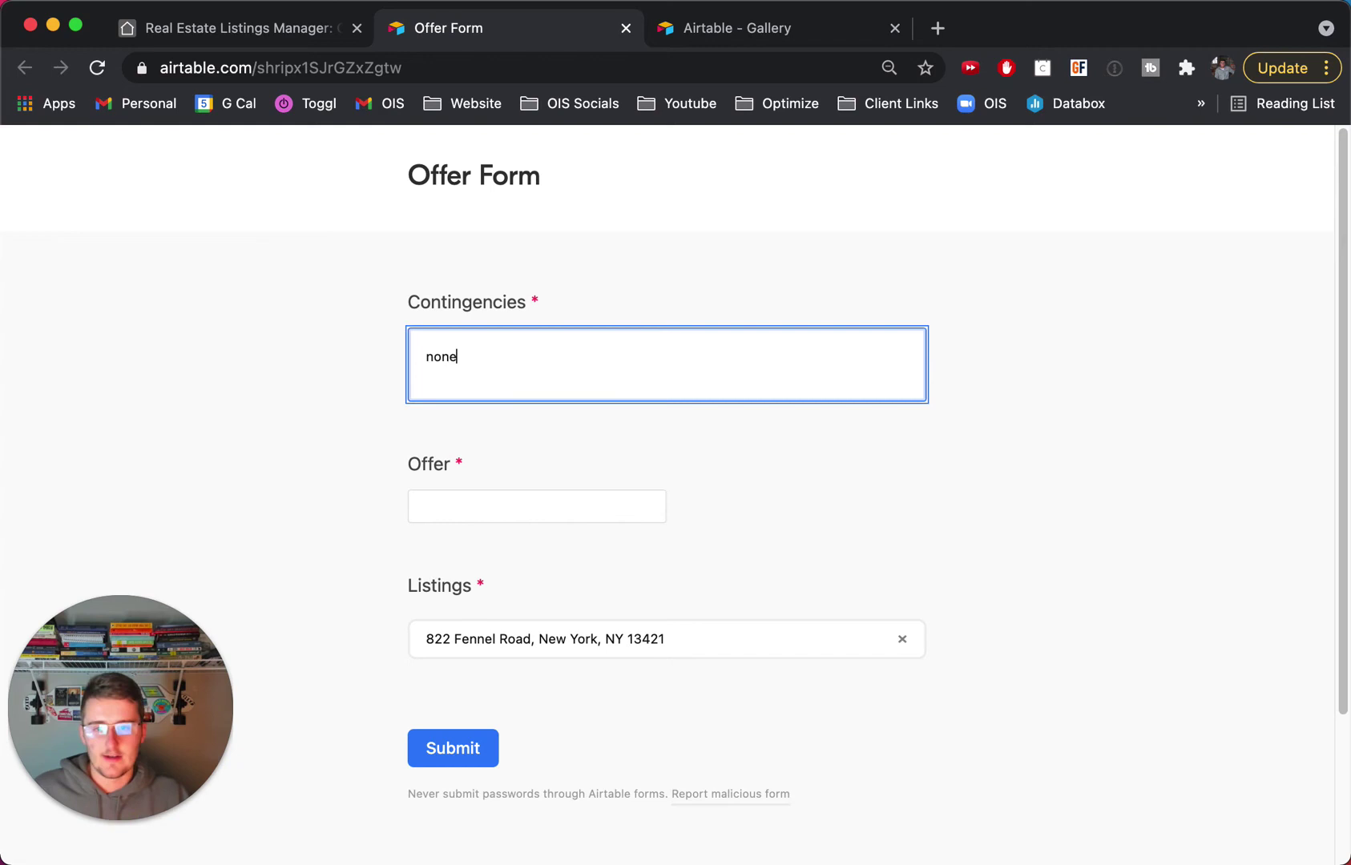
click(534, 519)
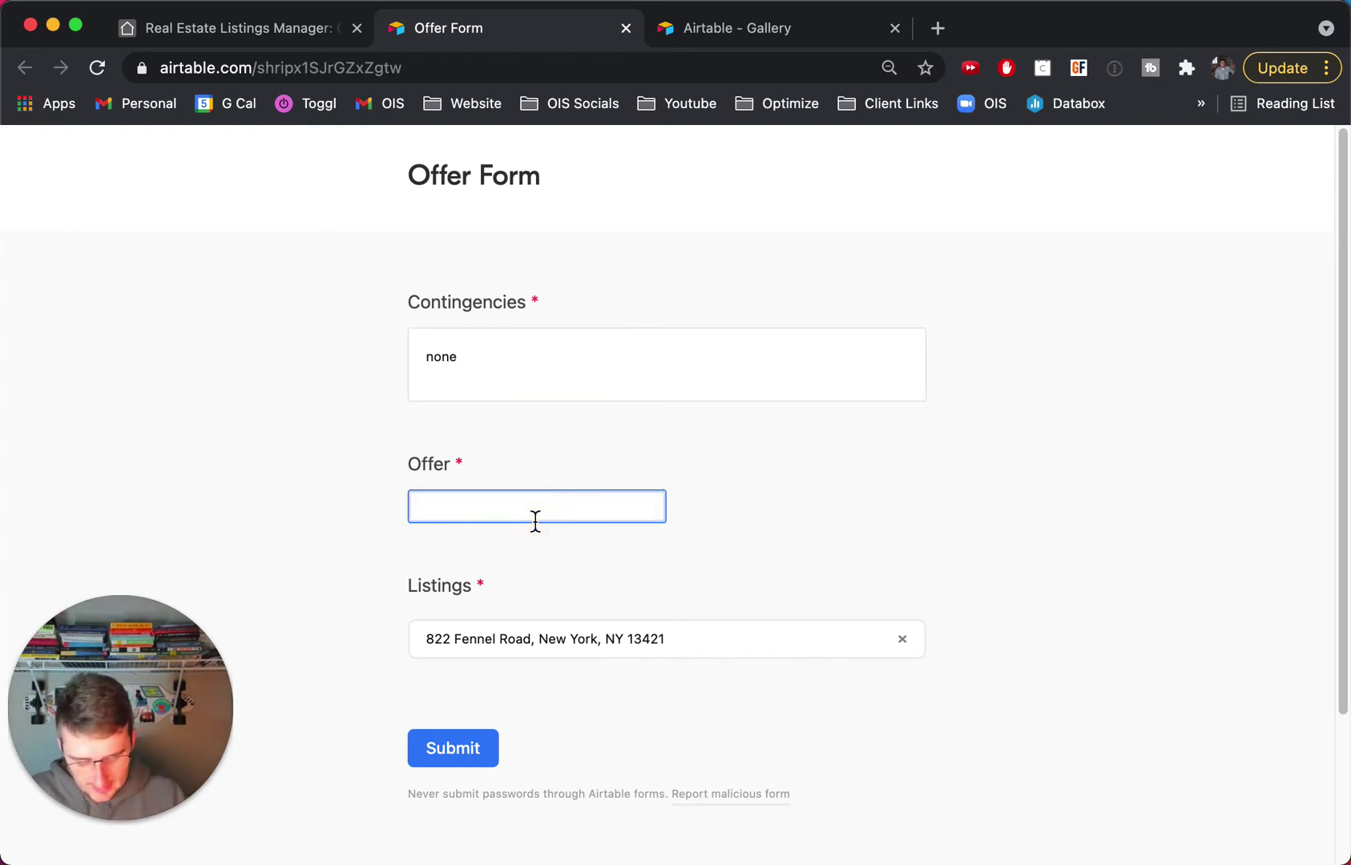
text(550000)
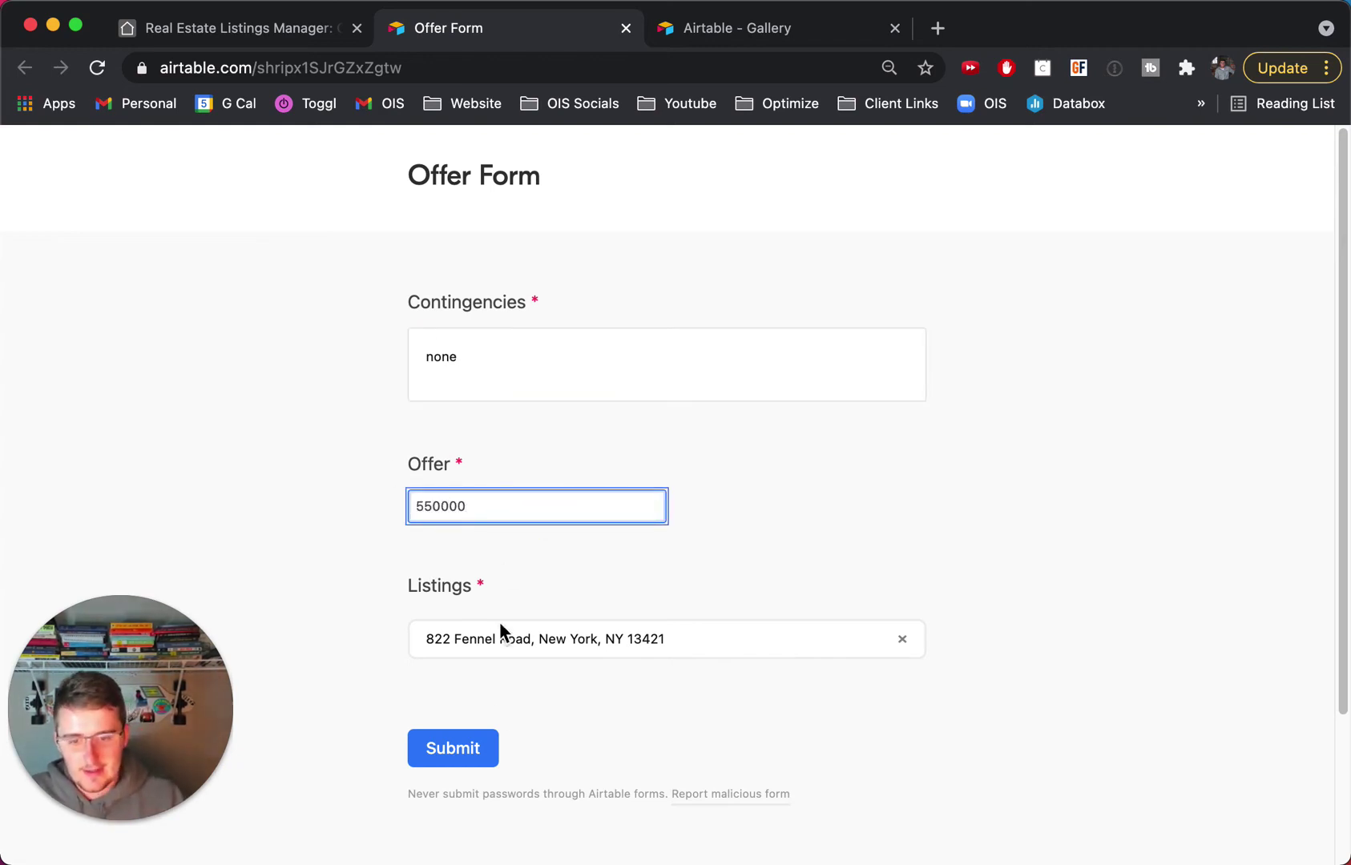
click(486, 757)
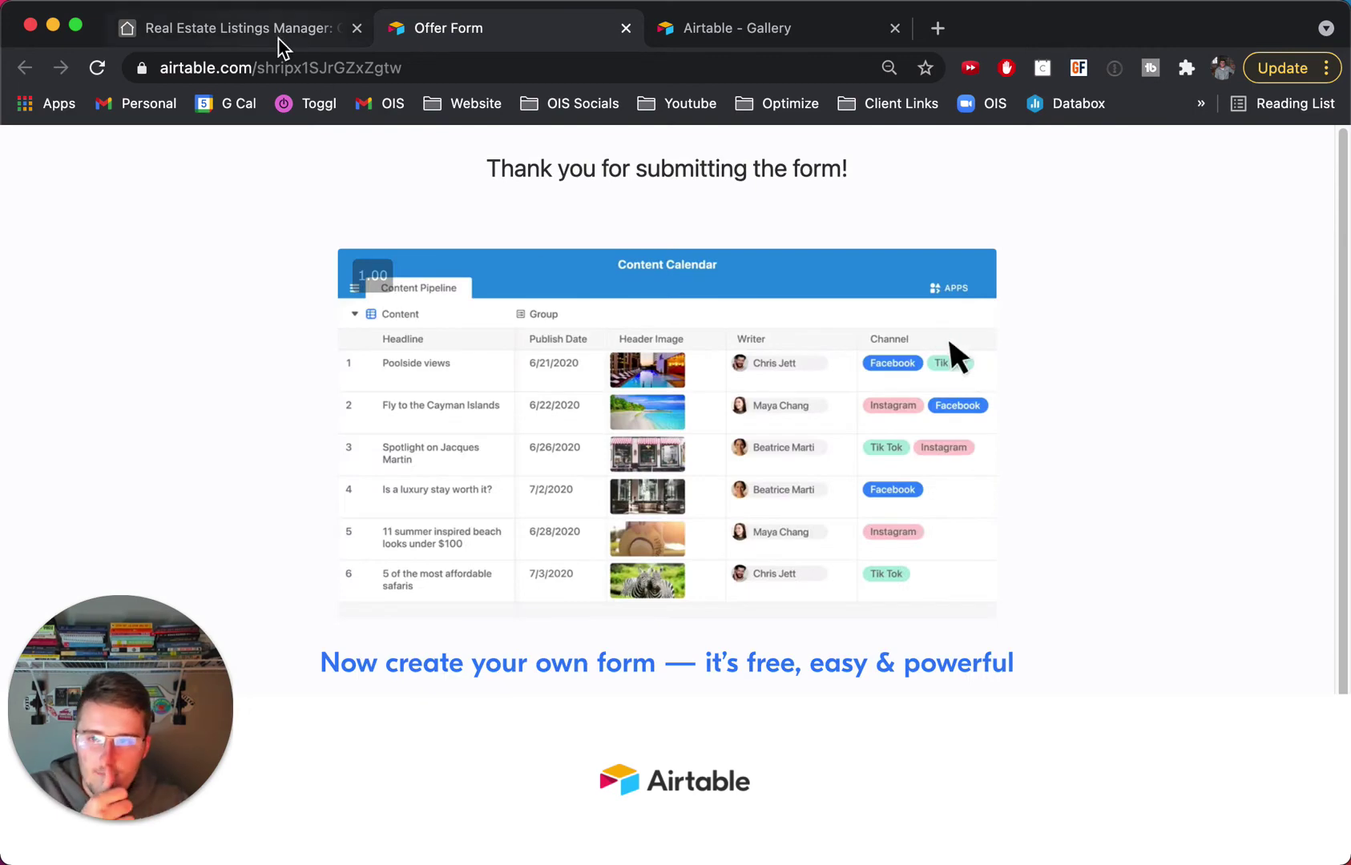
Step: Back in the base, add a new grid view to the Offers table named 'Multiple Offer View'
click(279, 42)
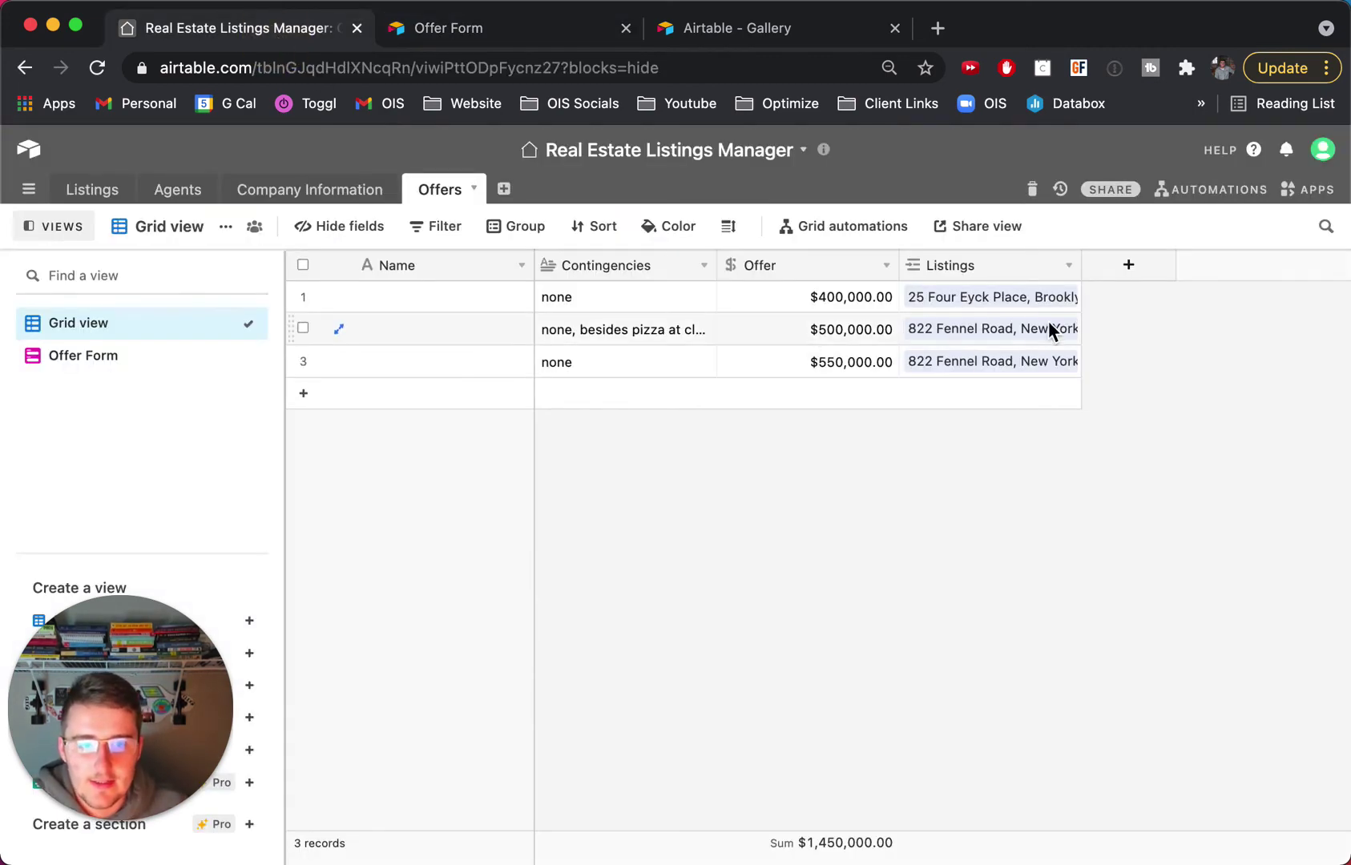
drag(139, 691, 1240, 705)
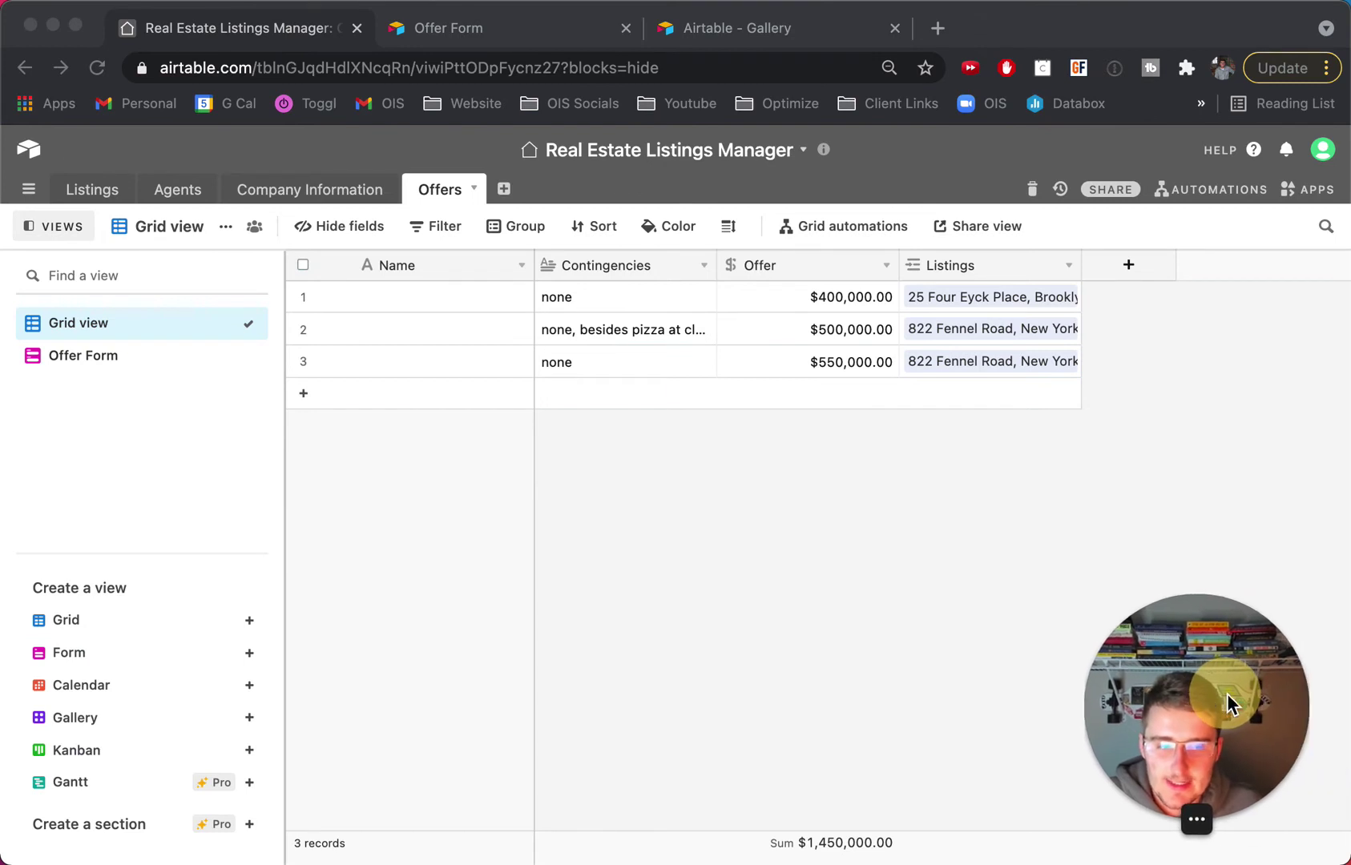
click(100, 625)
mouse_move(101, 633)
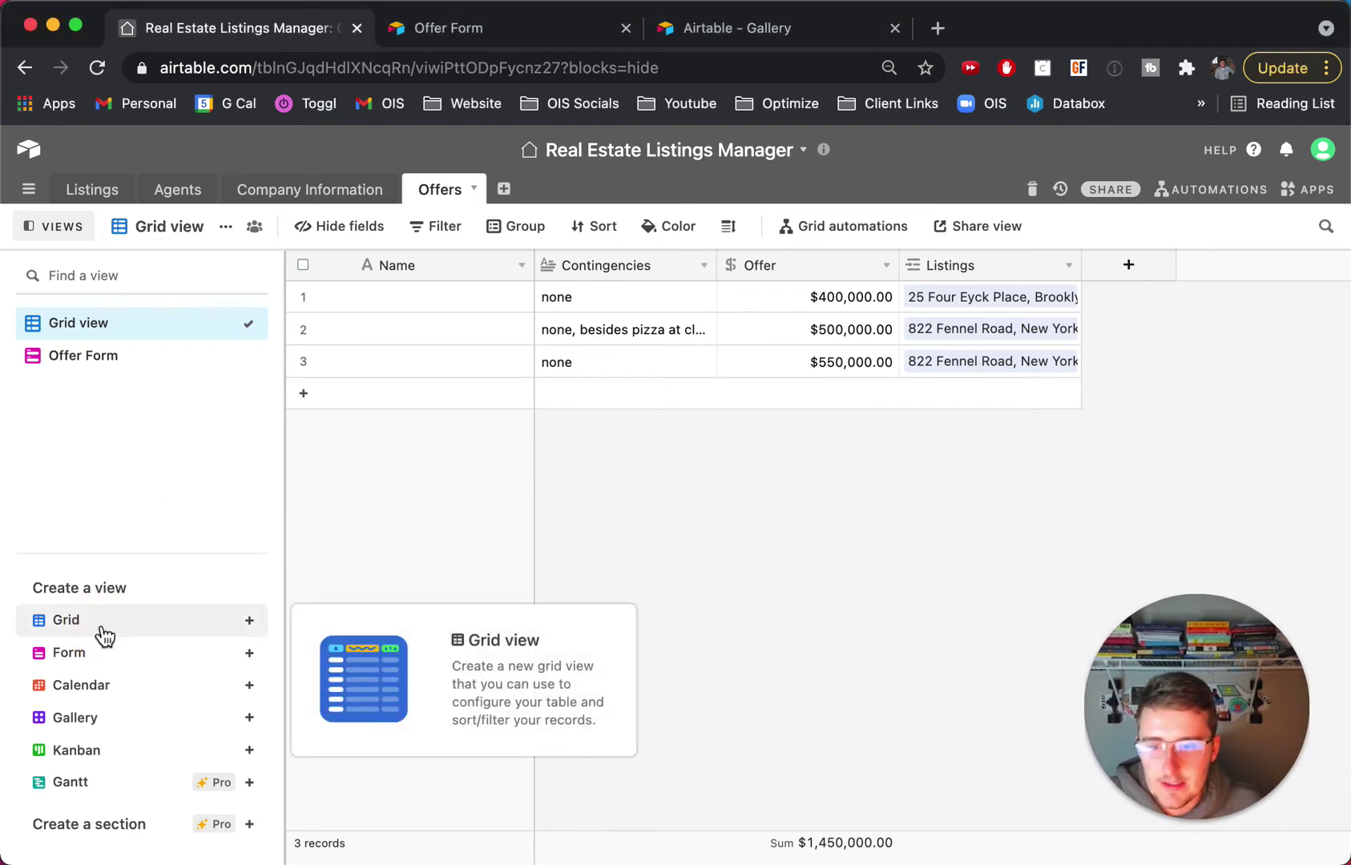
click(102, 630)
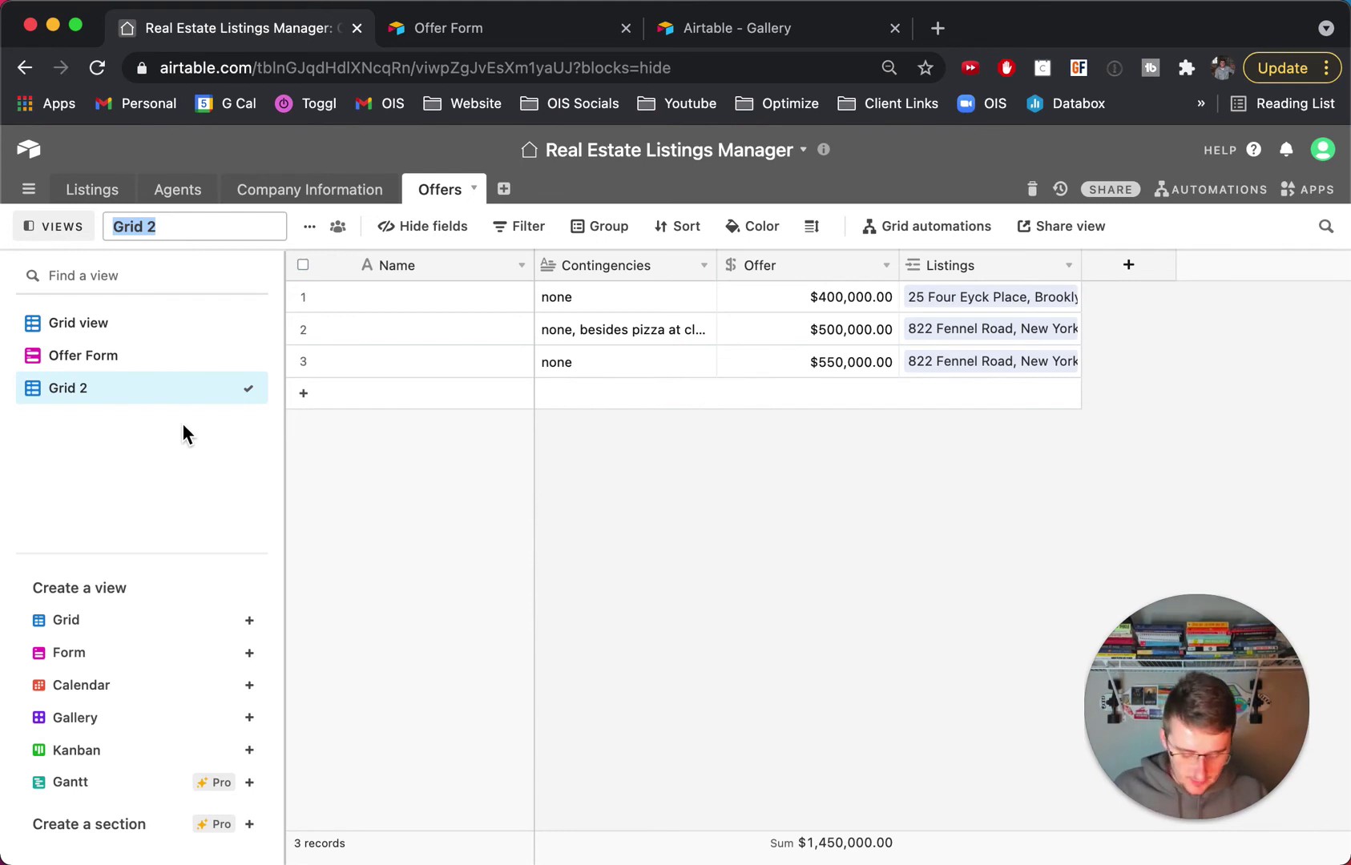
text(Mutl)
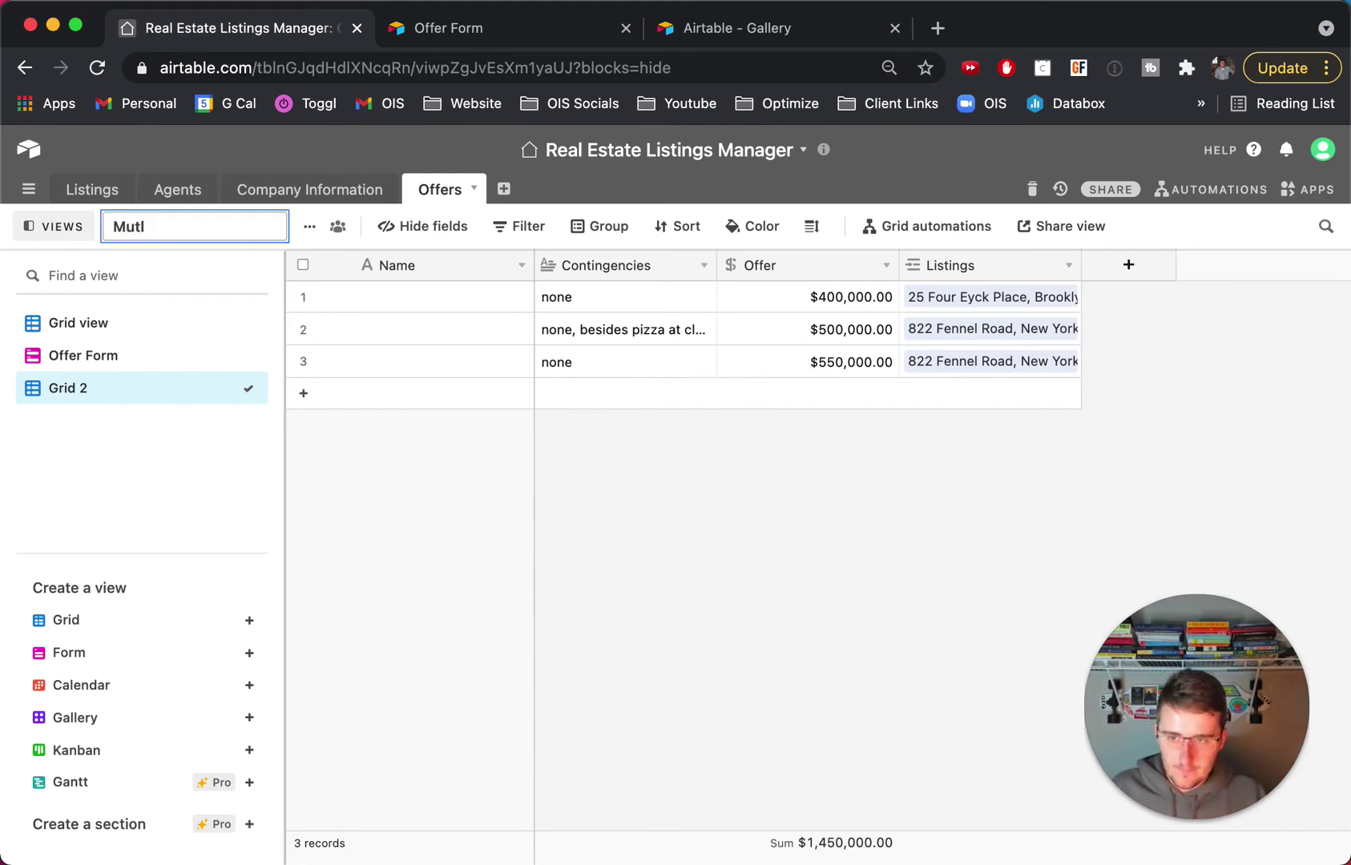
key(BackSpace)
key(BackSpace)
text(ltiple )
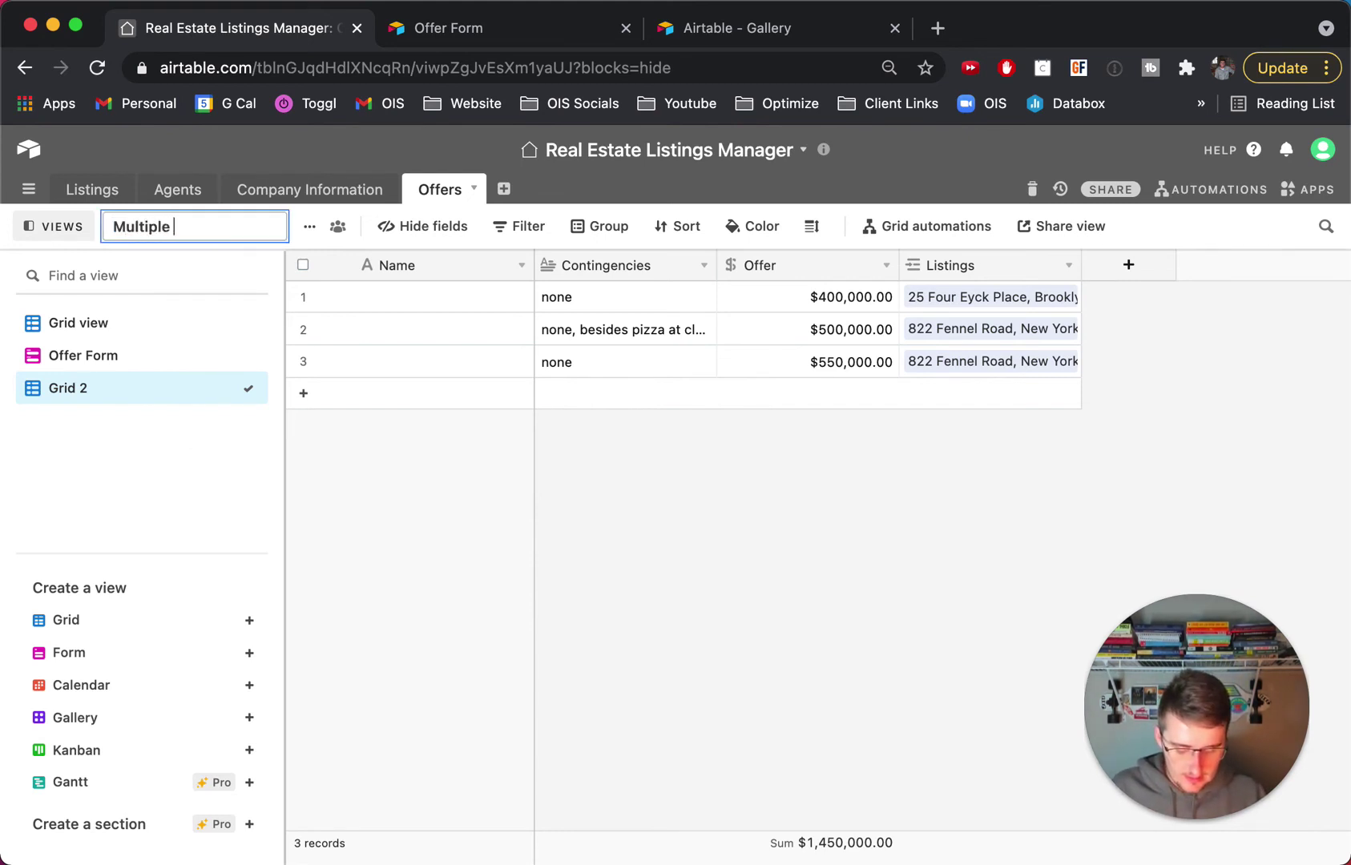
text(Offer View)
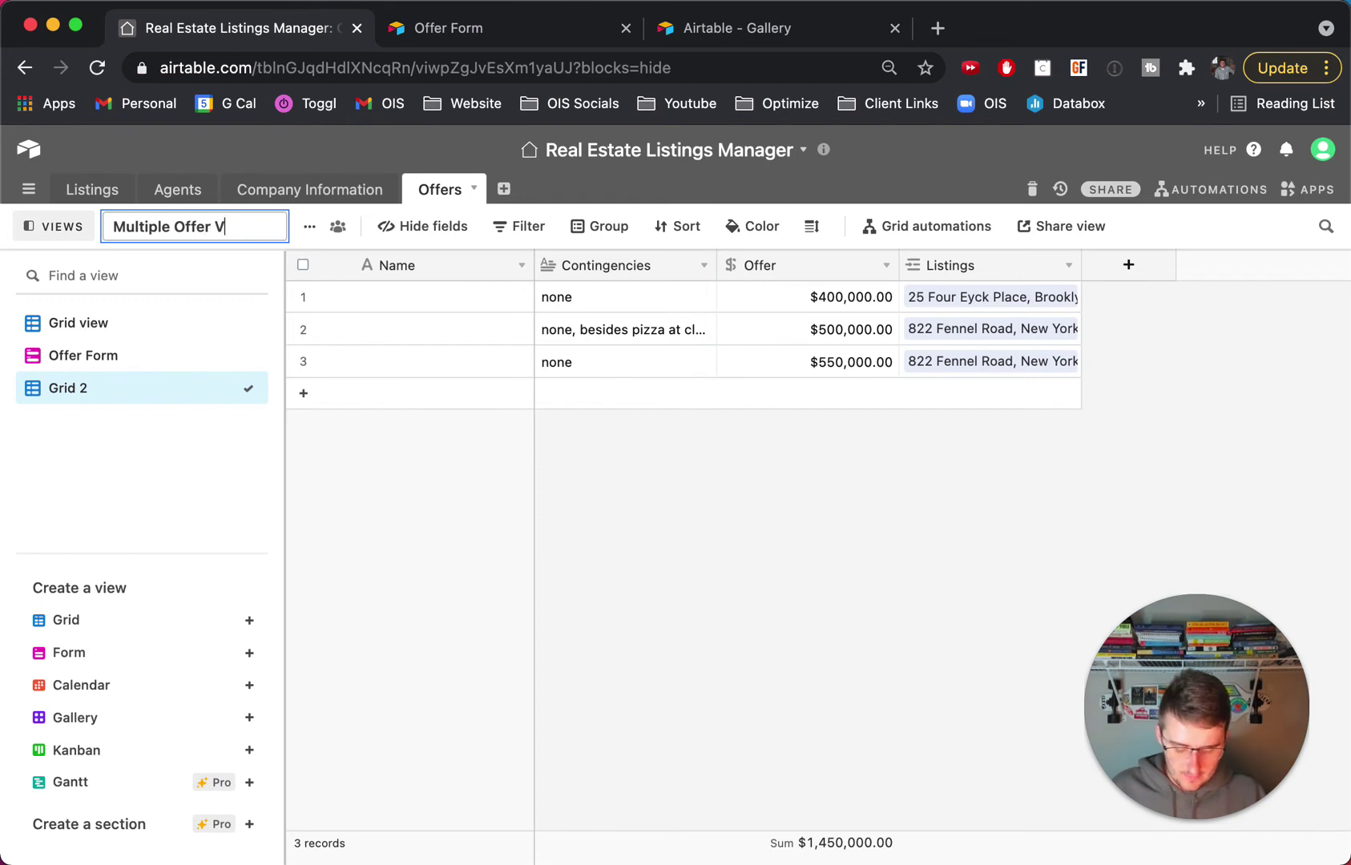
Step: Filter the view to offers whose Listings field contains 822
click(515, 228)
click(539, 309)
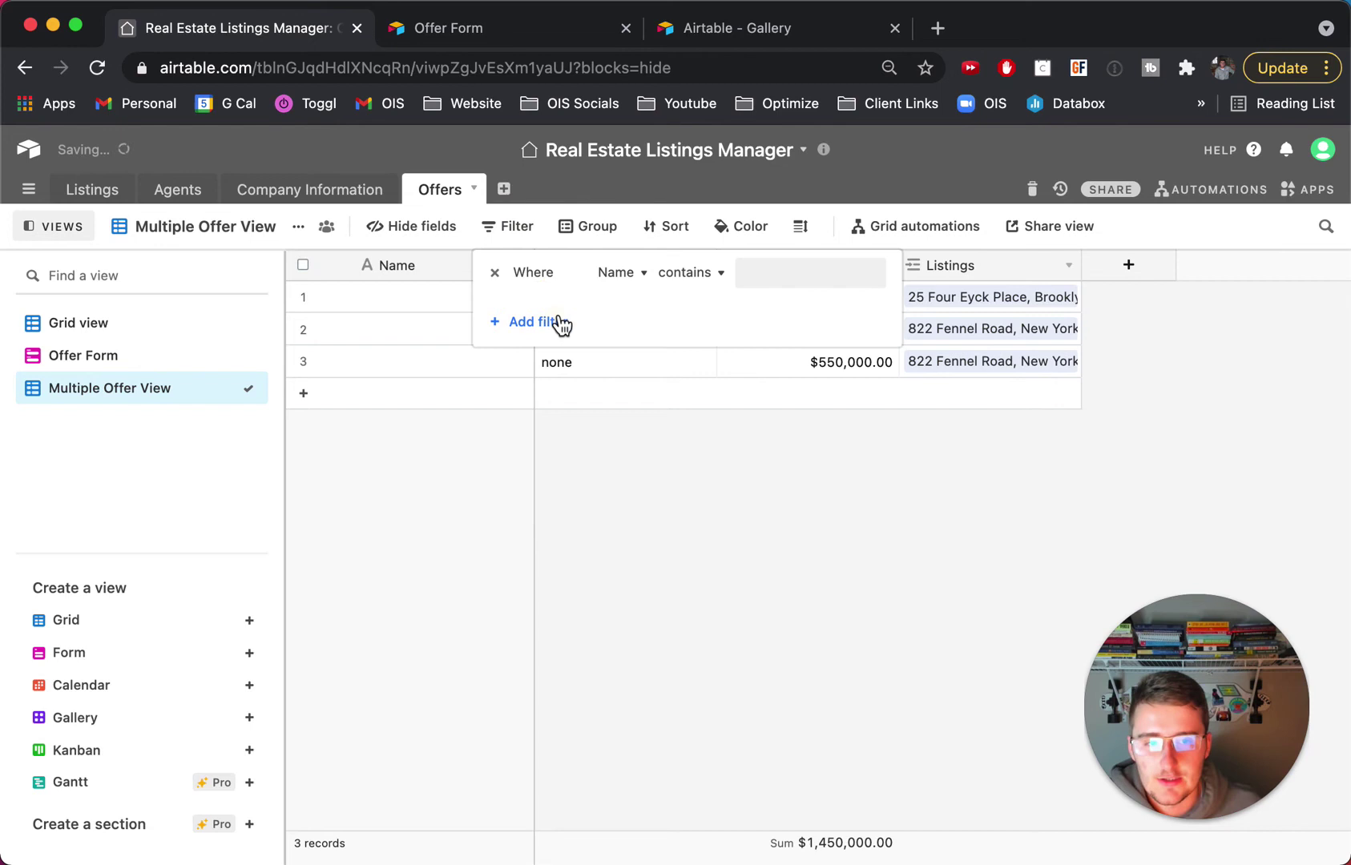
click(620, 273)
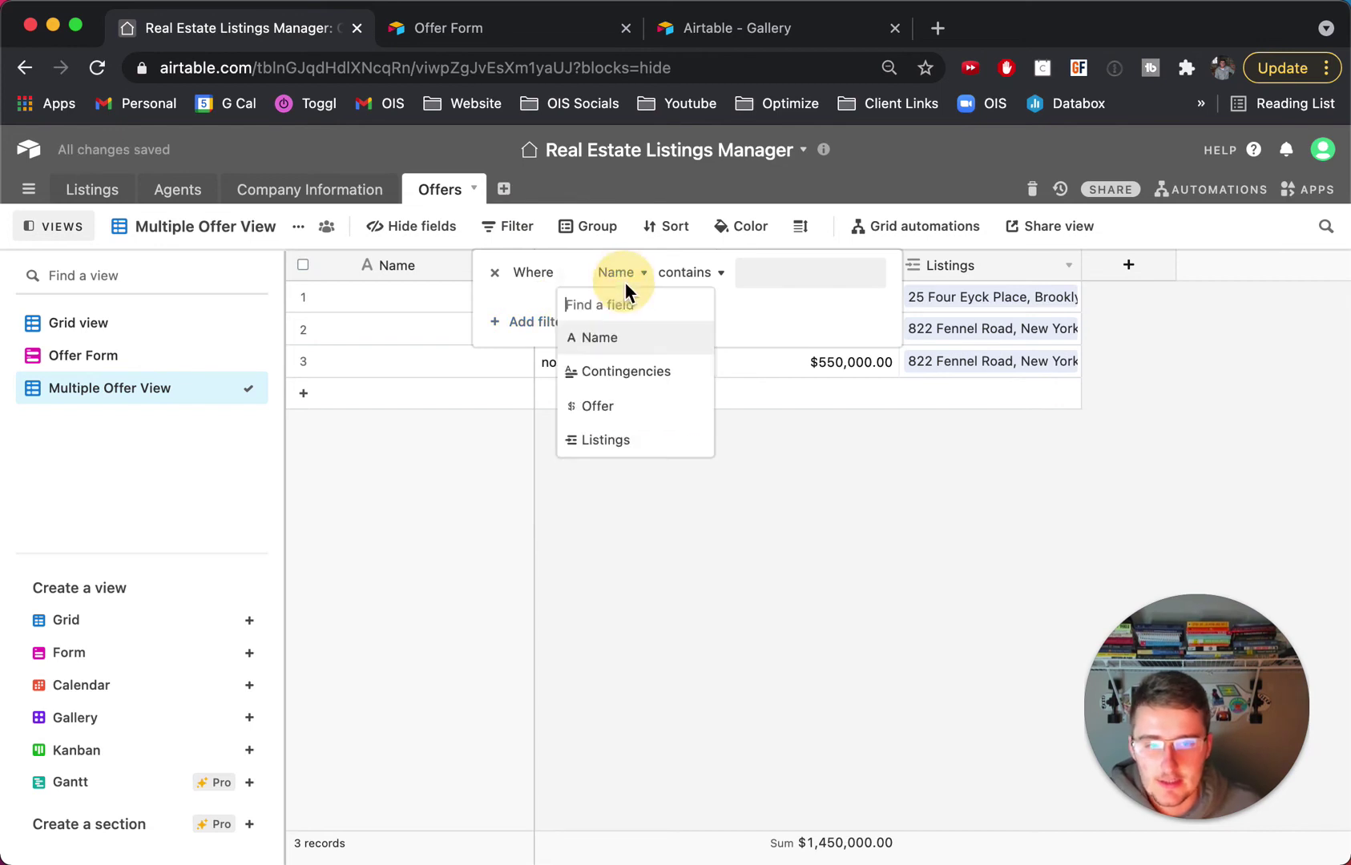
click(623, 439)
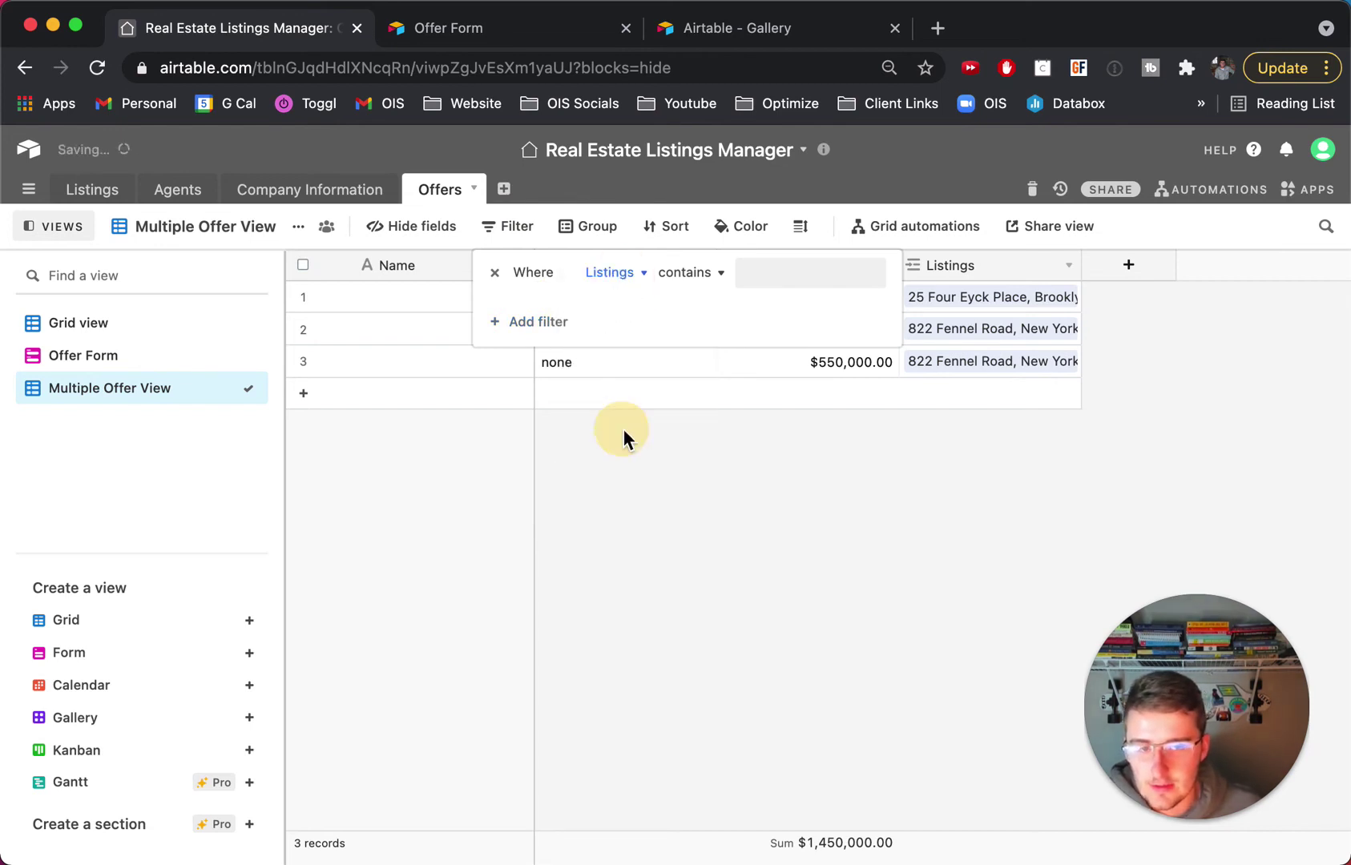
click(770, 276)
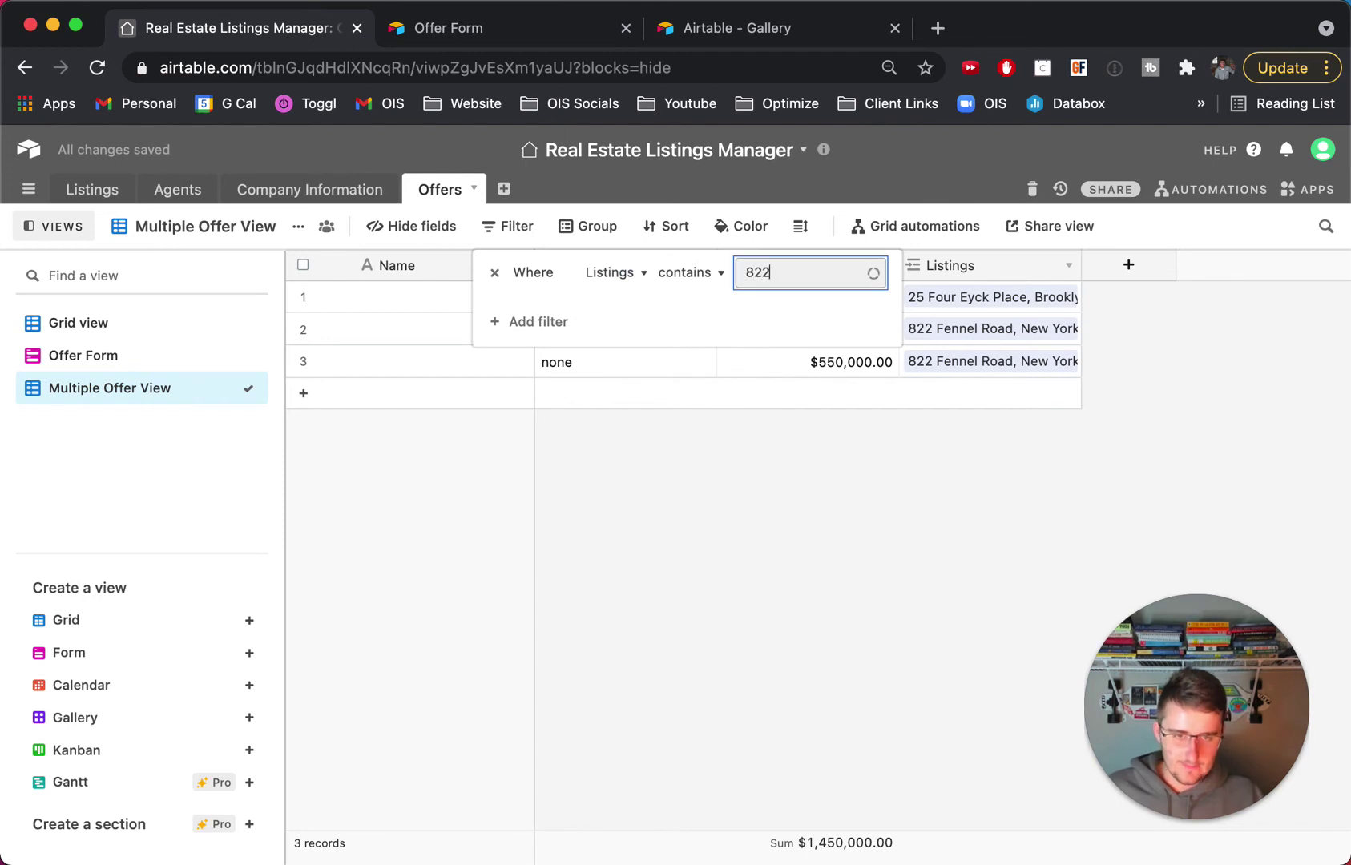
click(716, 571)
Step: Widen the Contingencies column so its full text shows
drag(710, 305, 965, 325)
click(730, 593)
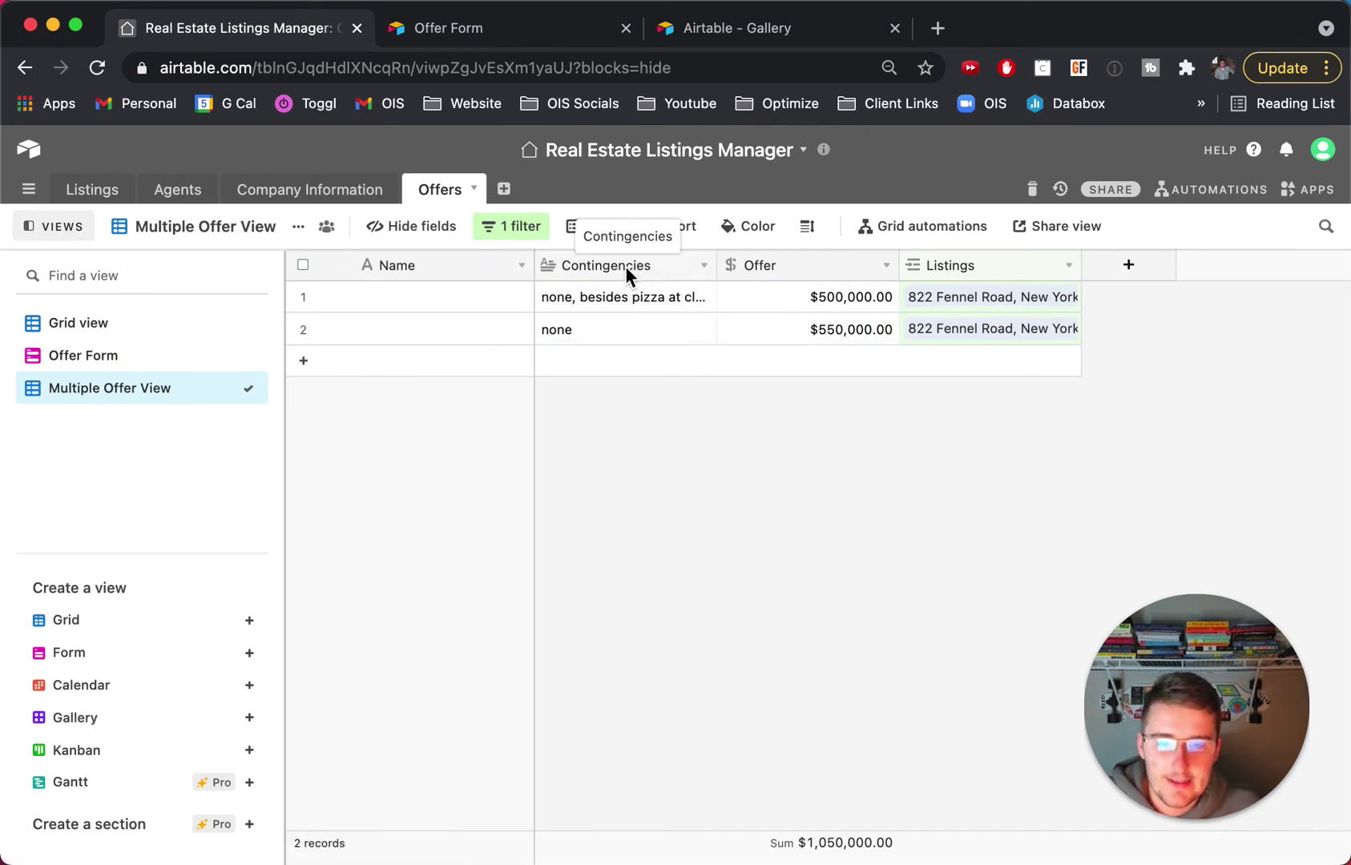
drag(717, 265, 802, 273)
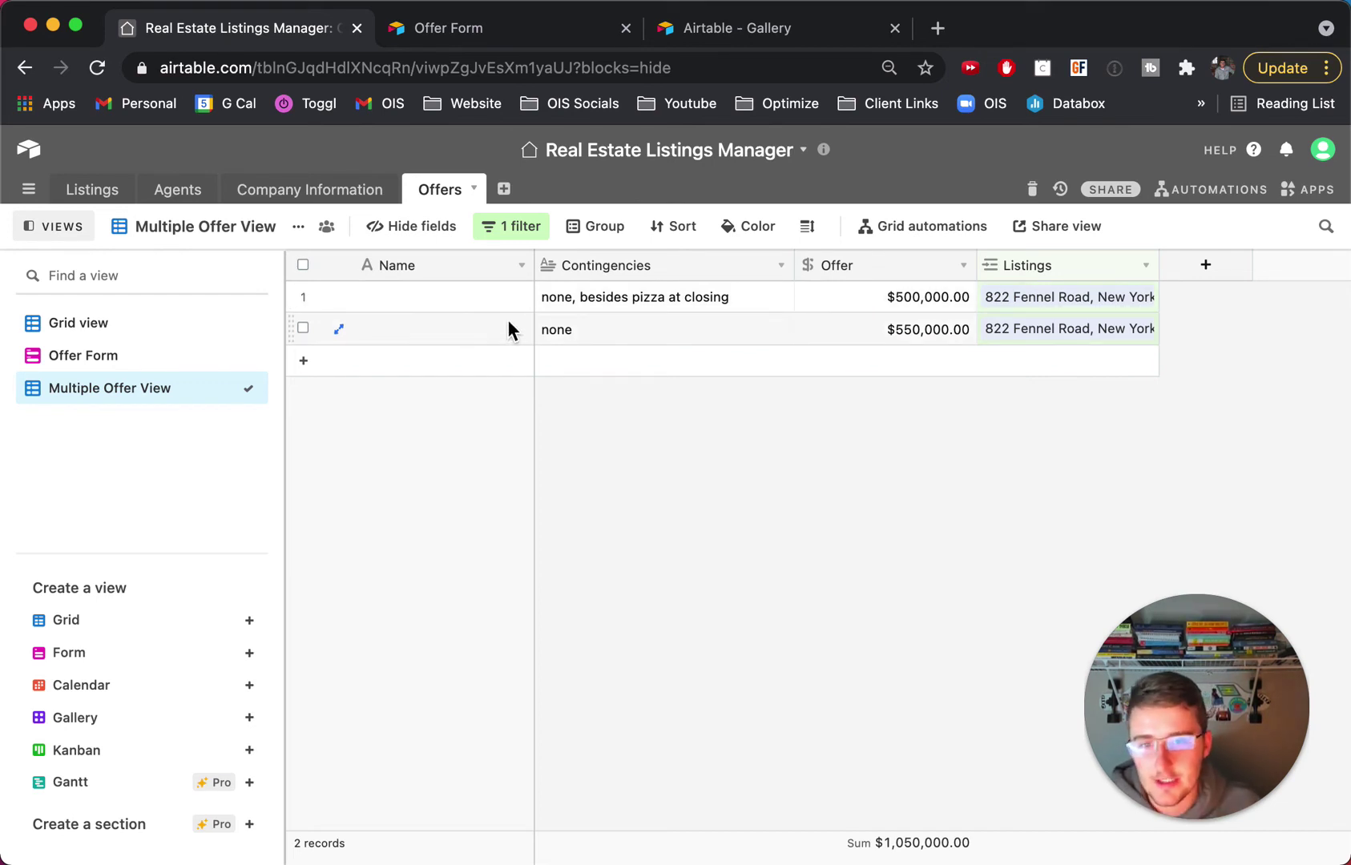
Step: Collapse the views sidebar and hide the Contingencies field from Multiple Offer View
click(58, 240)
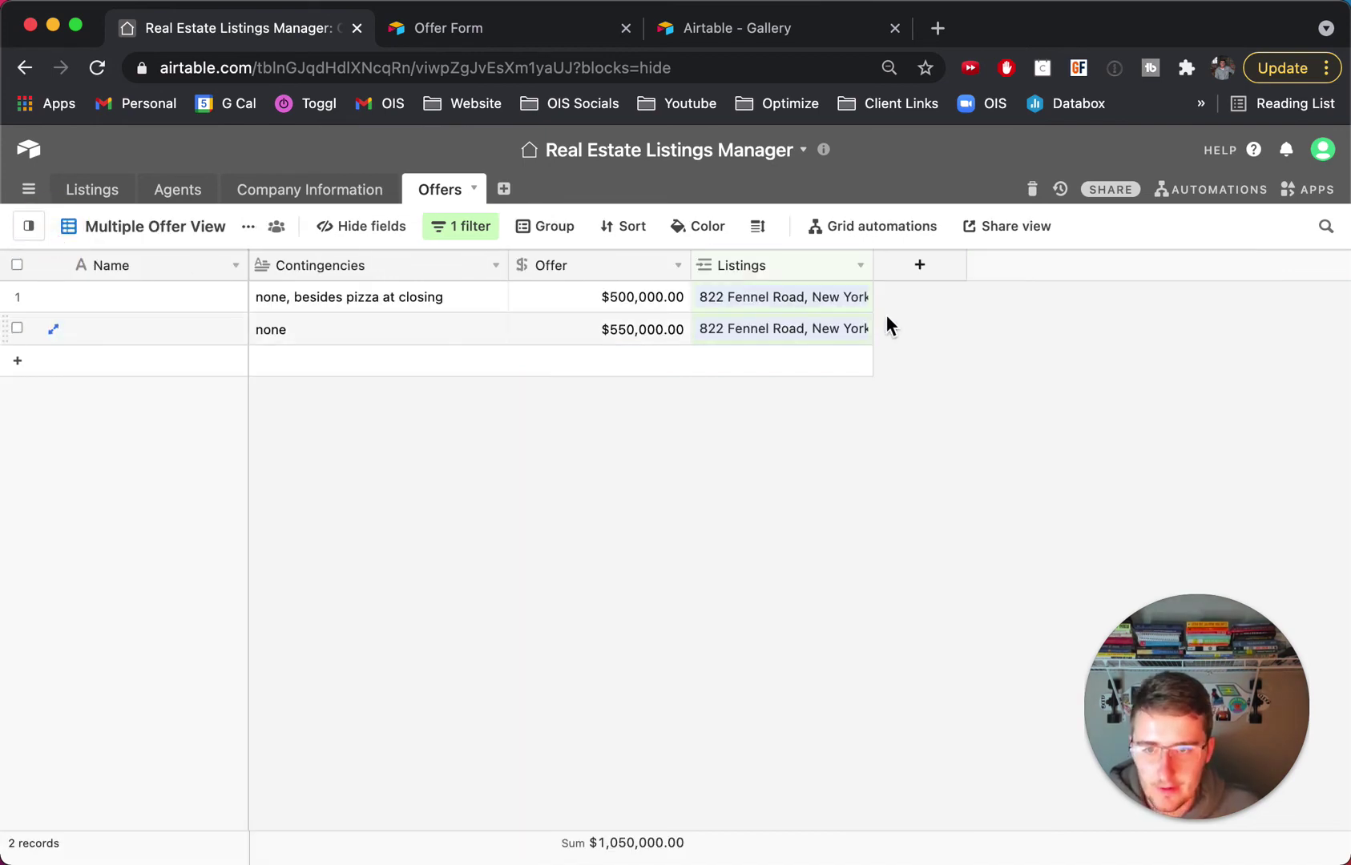
click(999, 232)
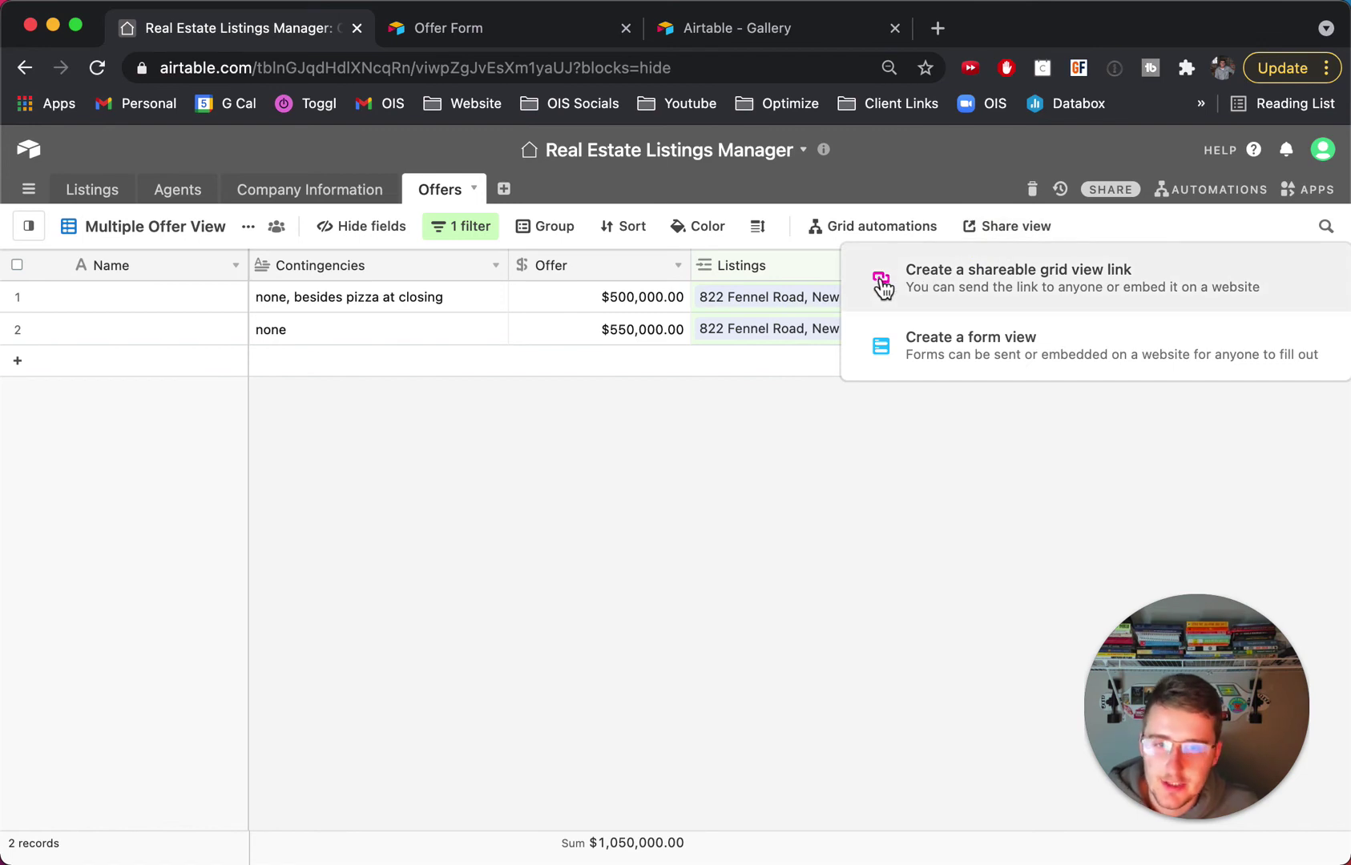
click(489, 485)
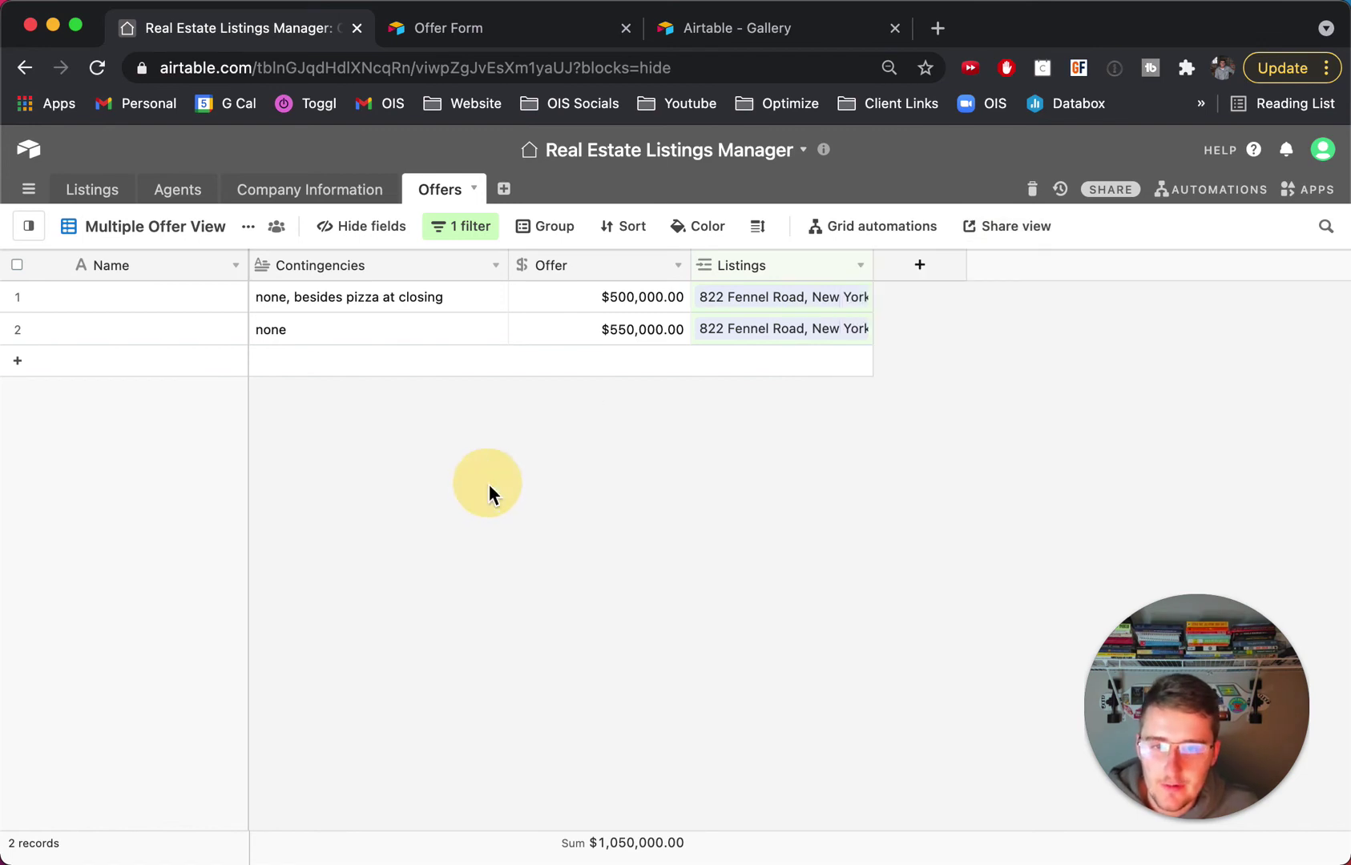
right_click(334, 265)
click(368, 671)
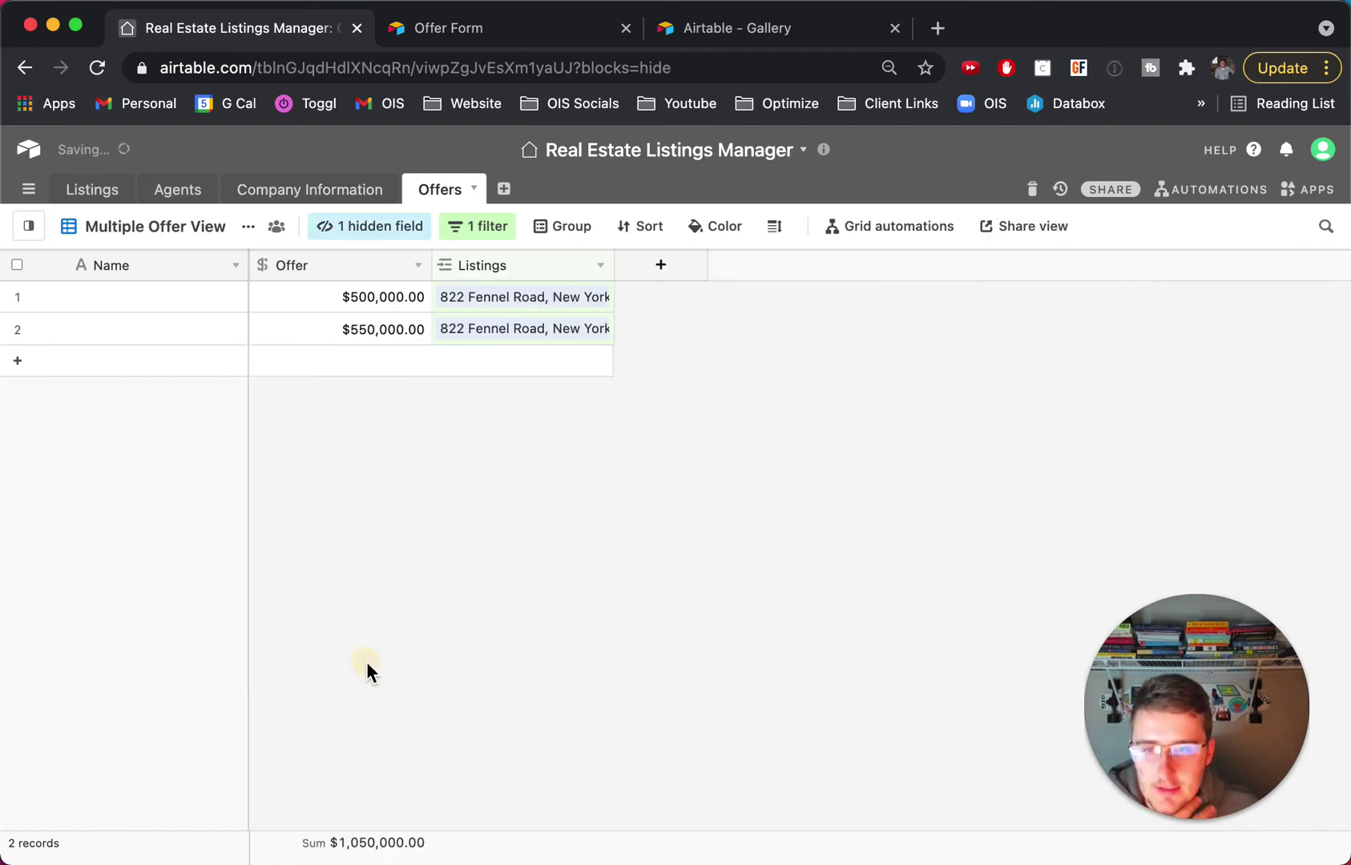
click(1031, 230)
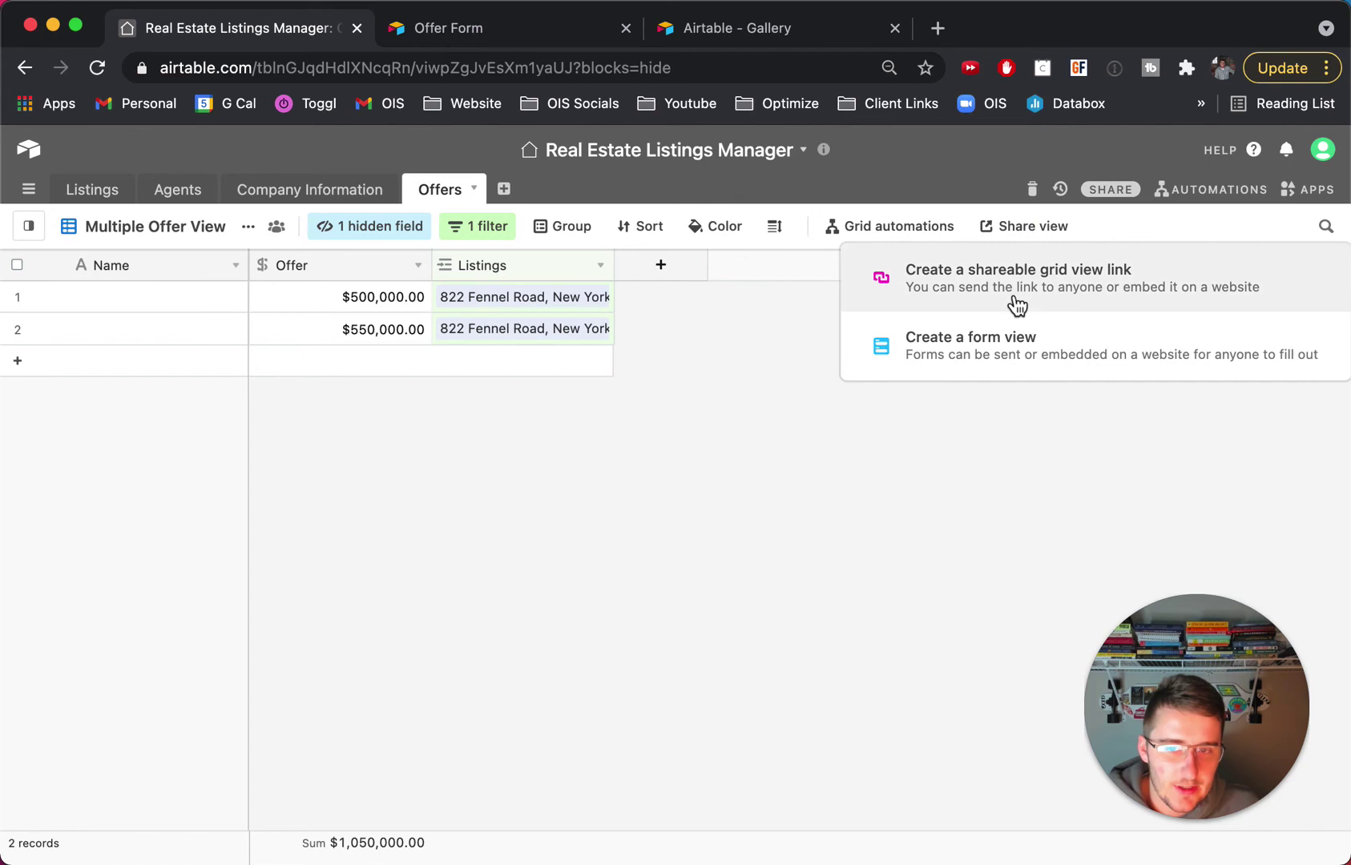
Step: Create a private share link for the view and open it in a new tab
click(1108, 273)
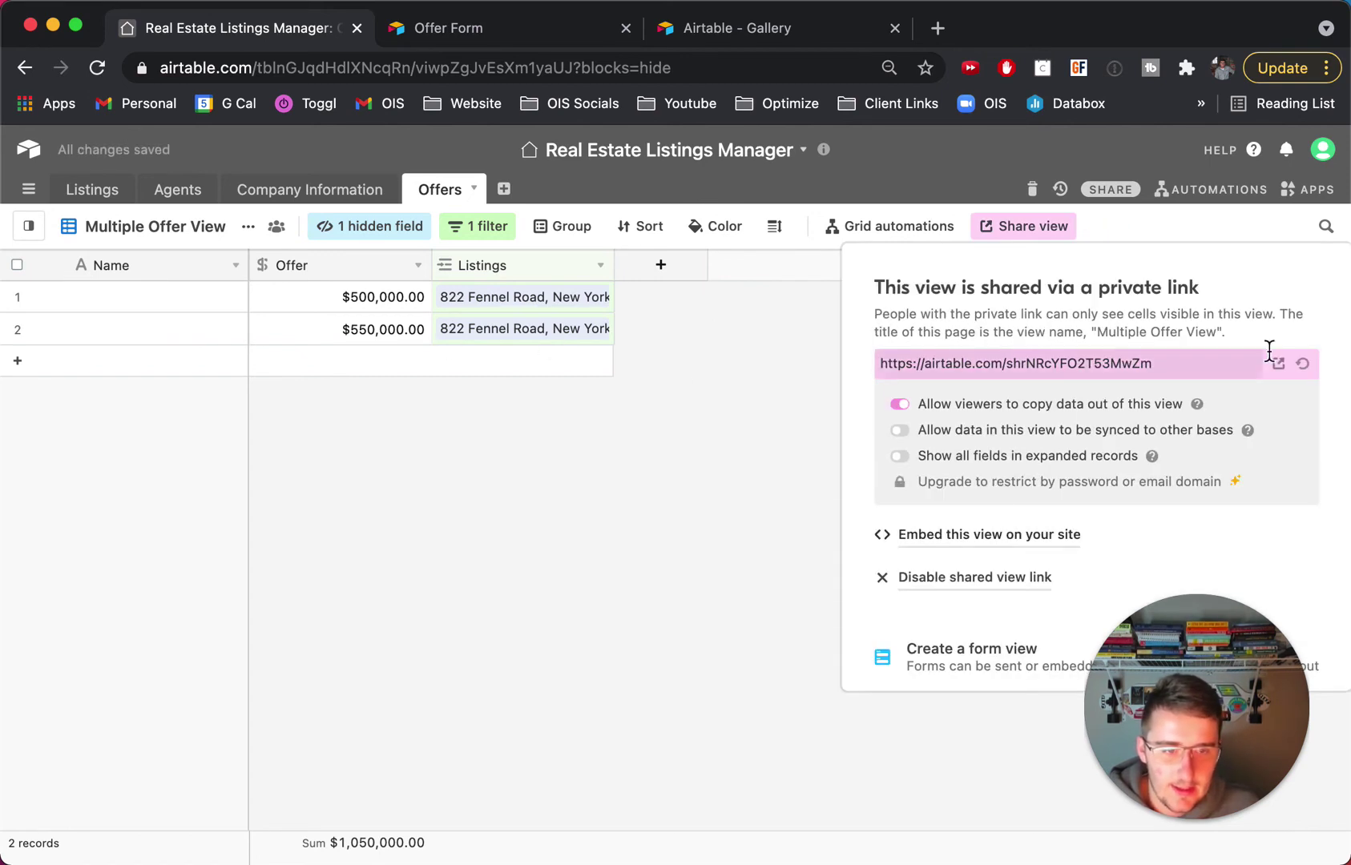
click(1278, 363)
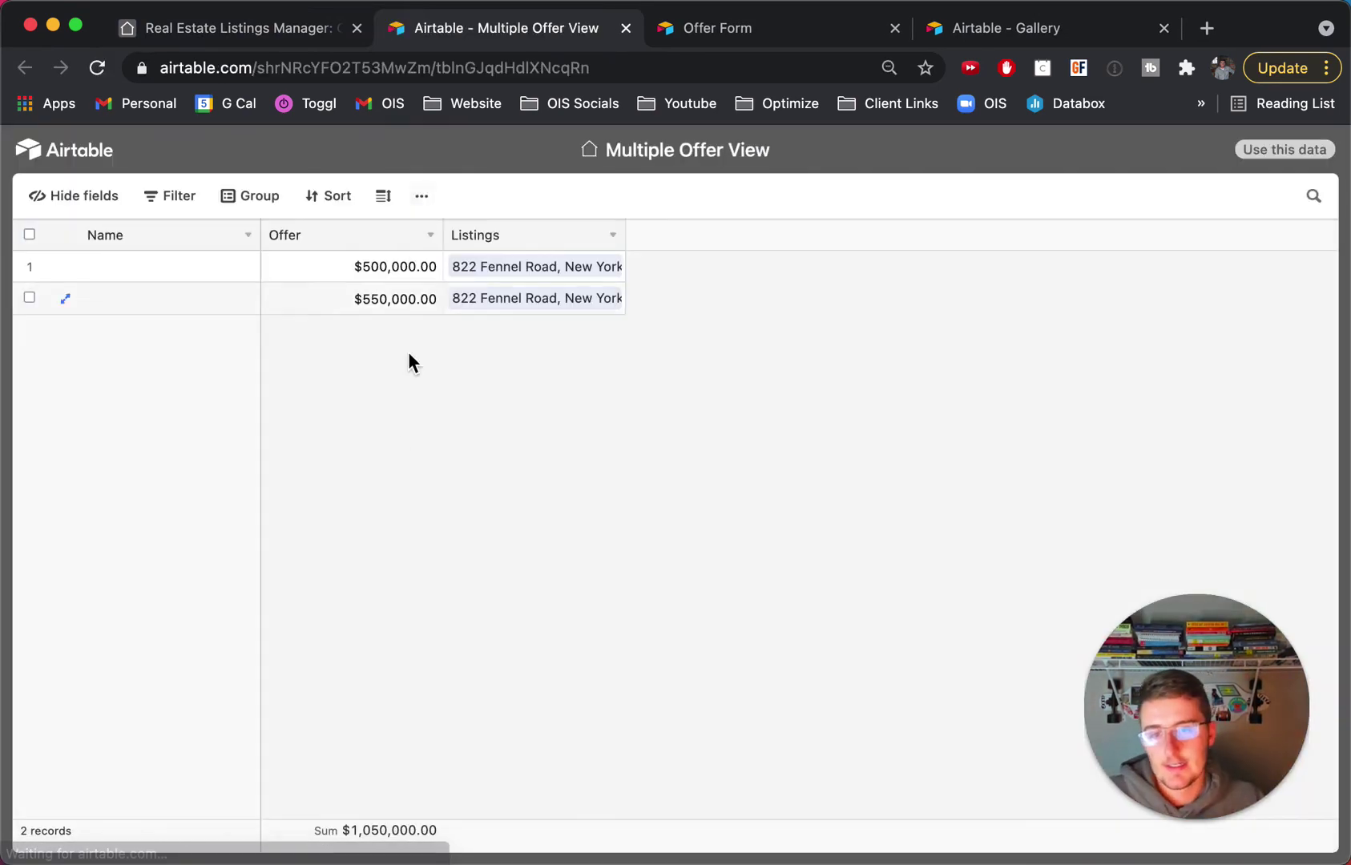
double_click(459, 71)
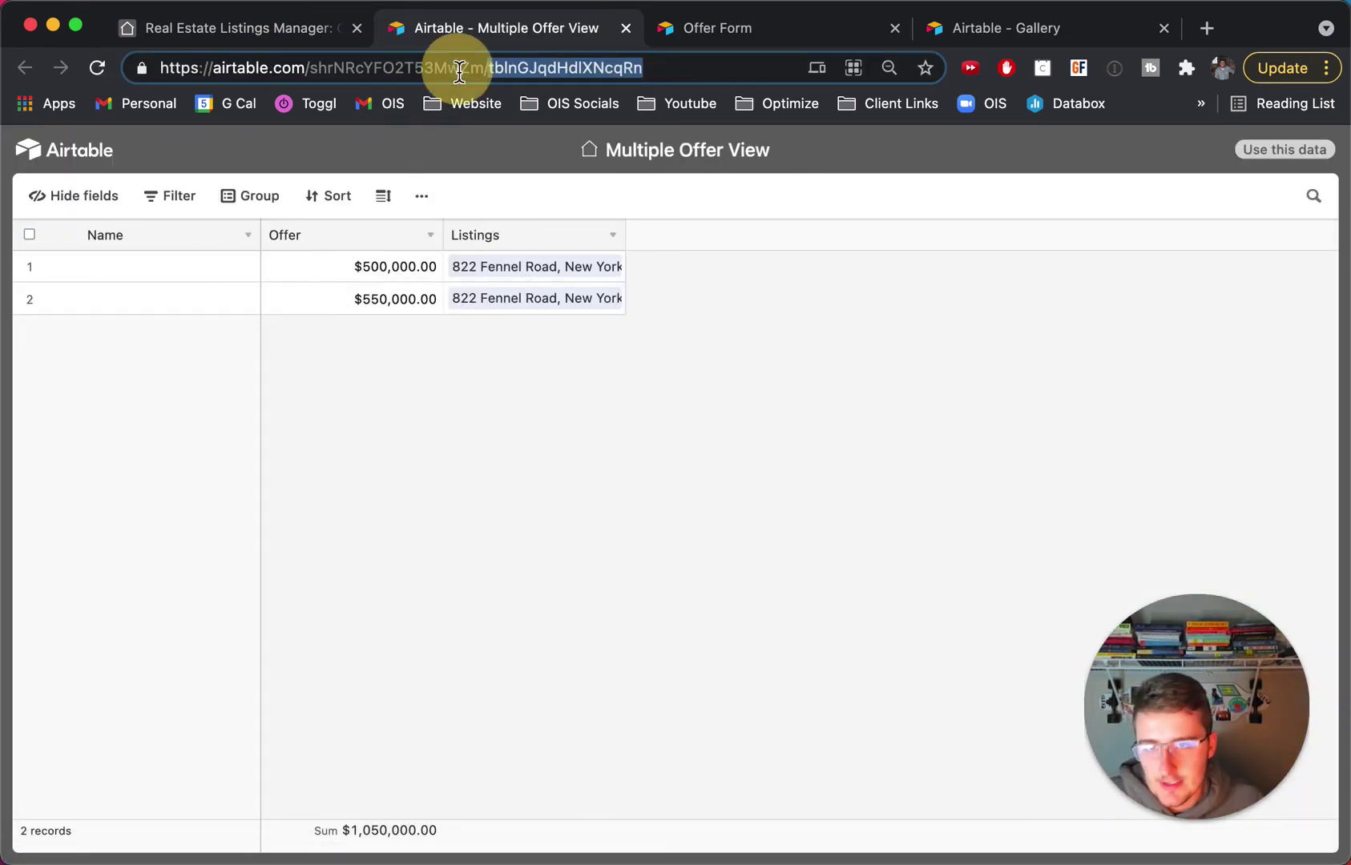
triple_click(459, 70)
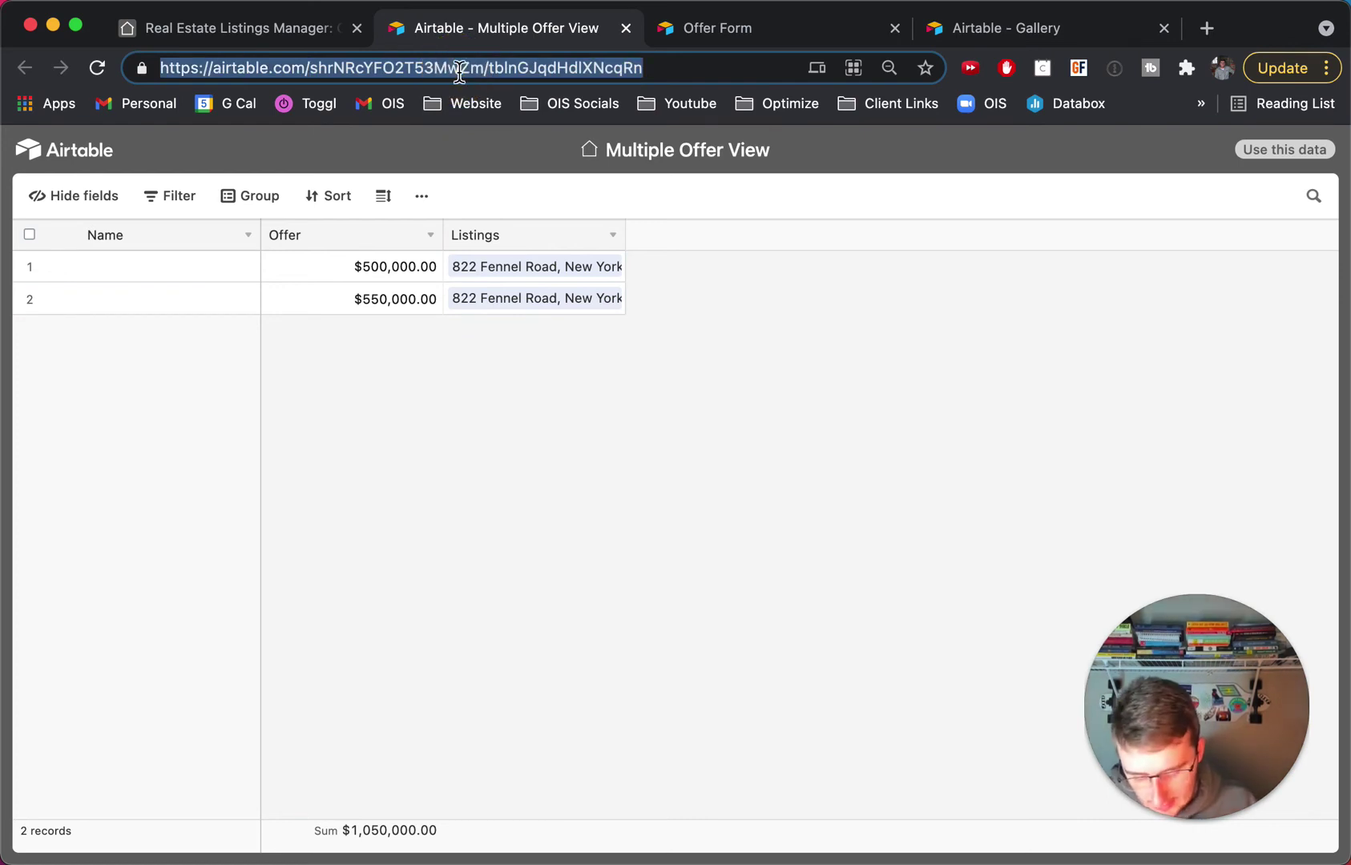
click(488, 447)
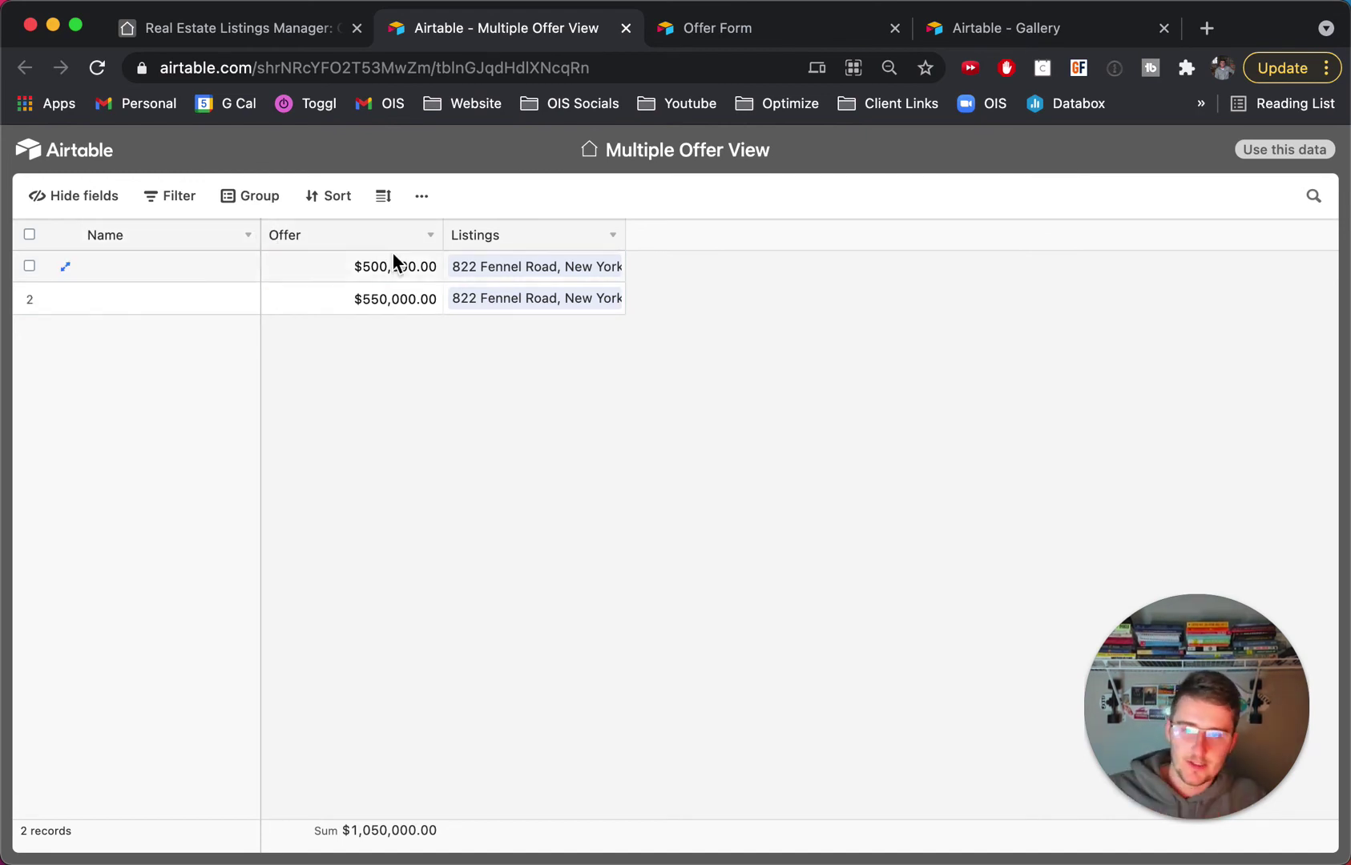
Step: Inspect the shared view by selecting the Offer column and checking its hideable fields
click(563, 256)
click(335, 235)
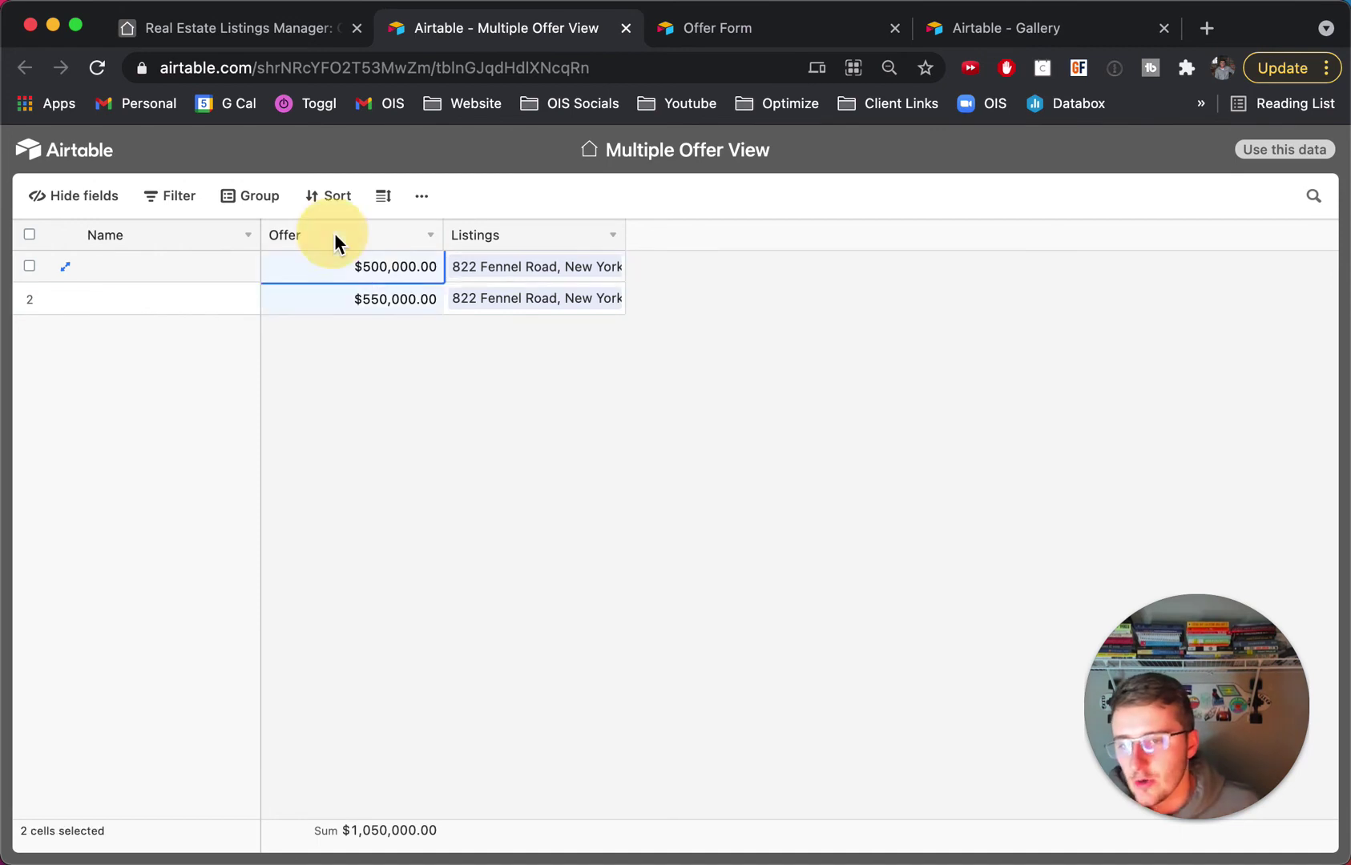
click(101, 210)
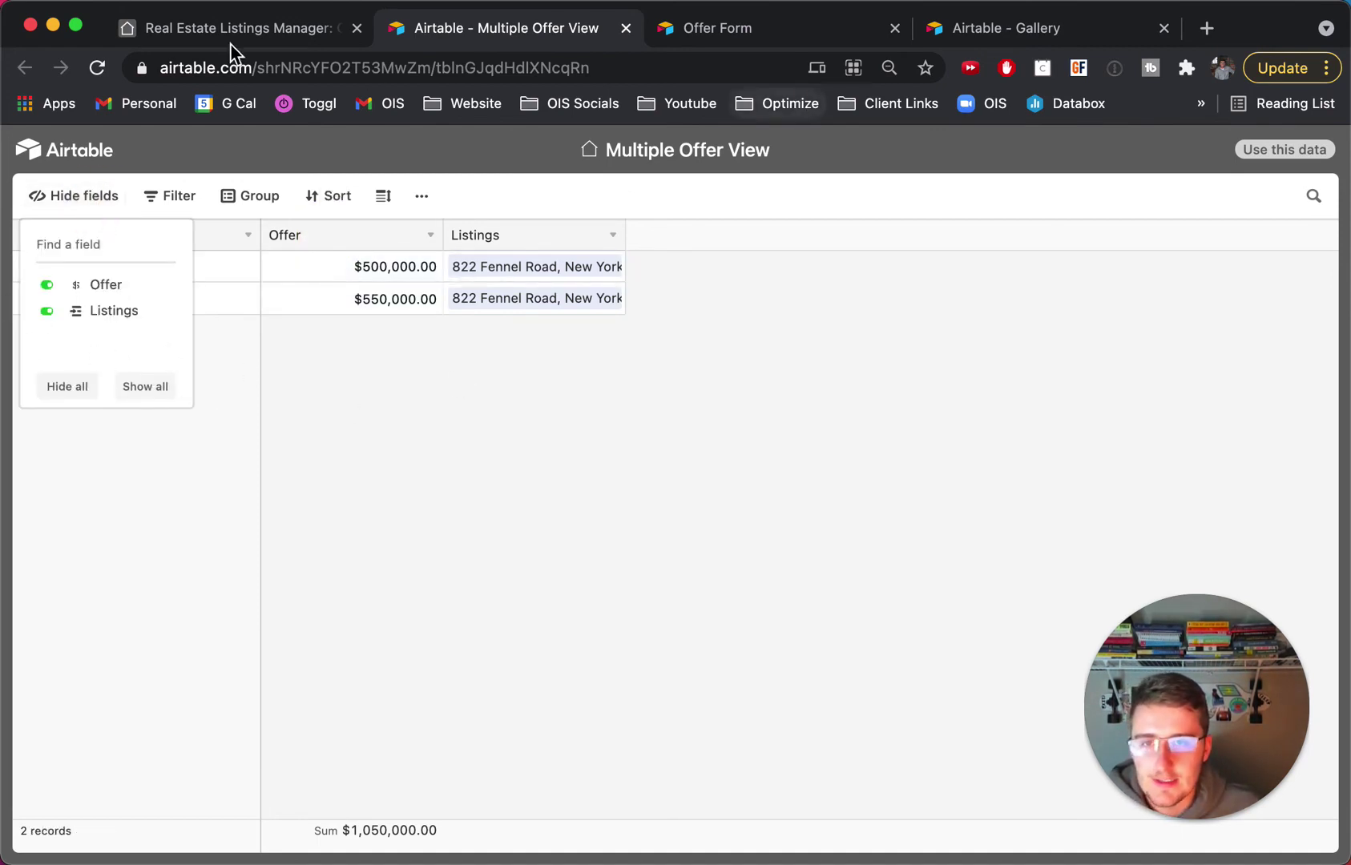
click(329, 518)
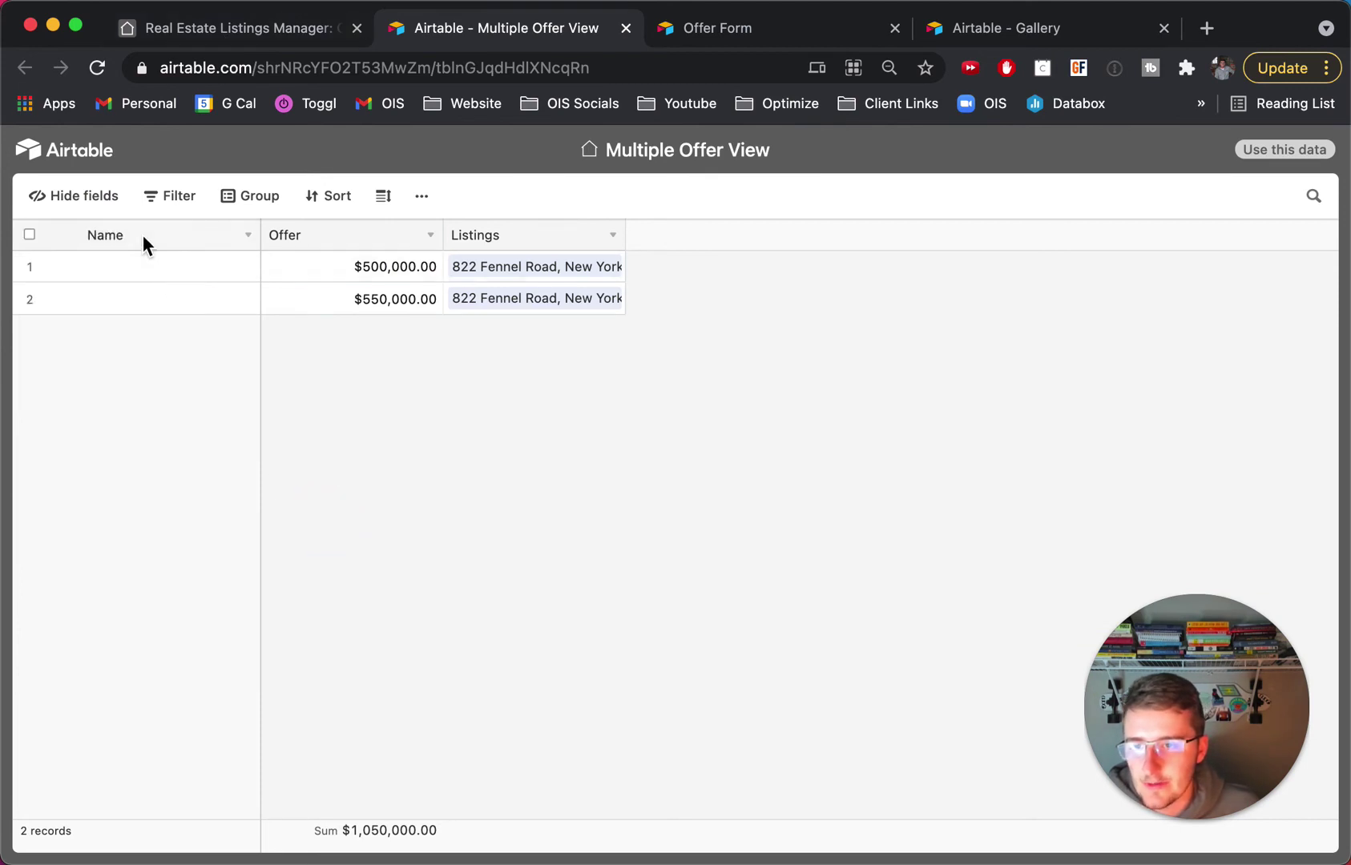
Step: Return to the base's tab and close the share settings panel
click(258, 29)
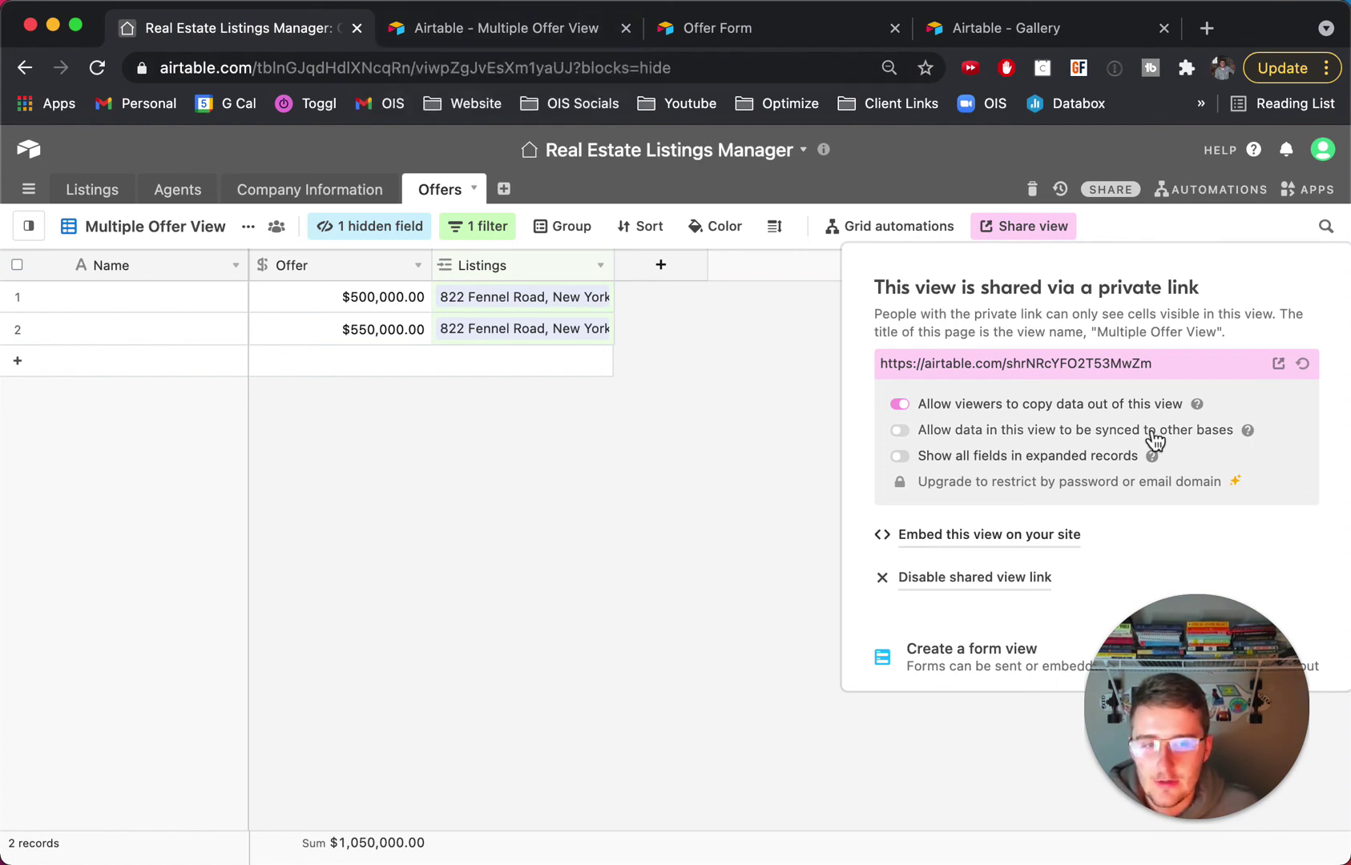
click(491, 31)
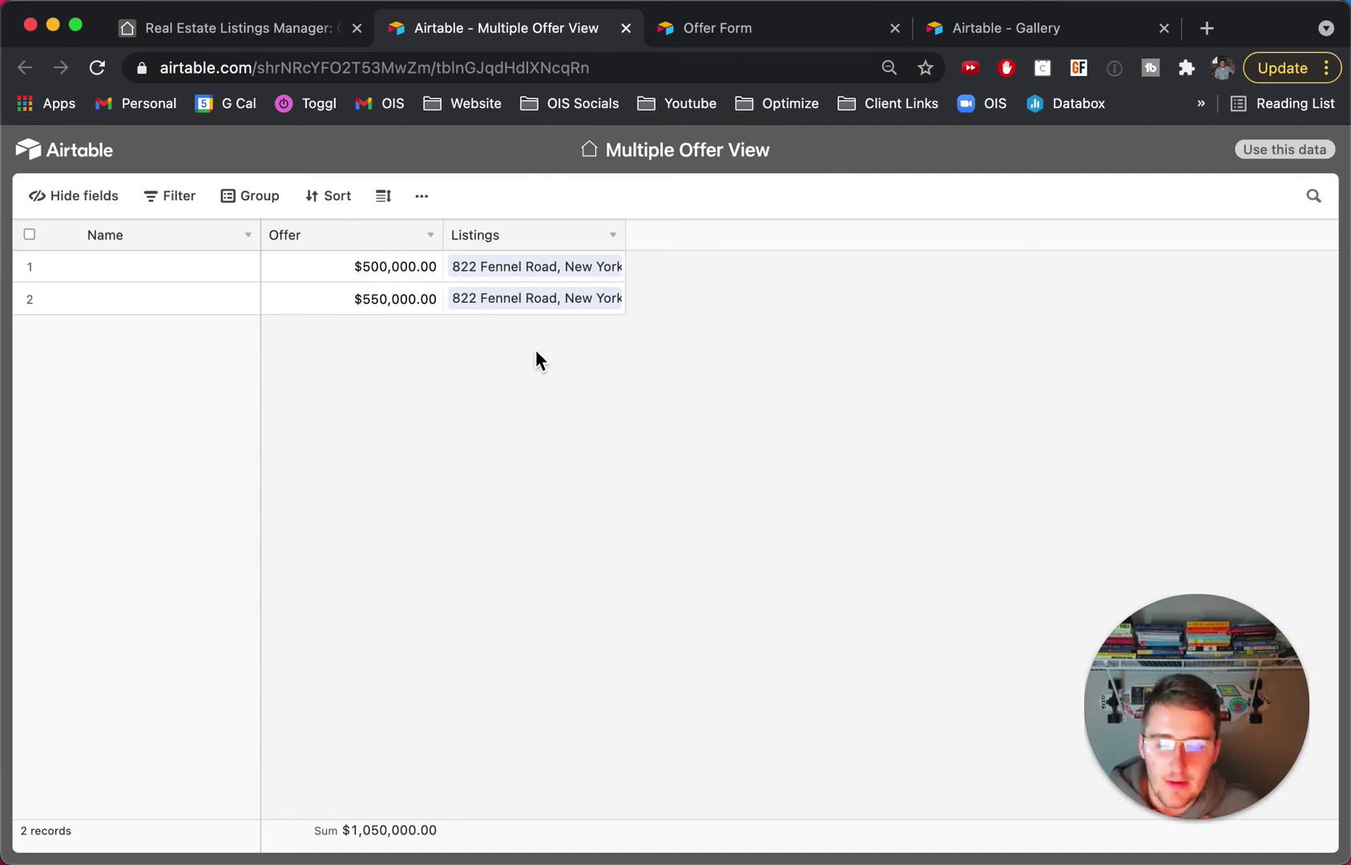
click(215, 32)
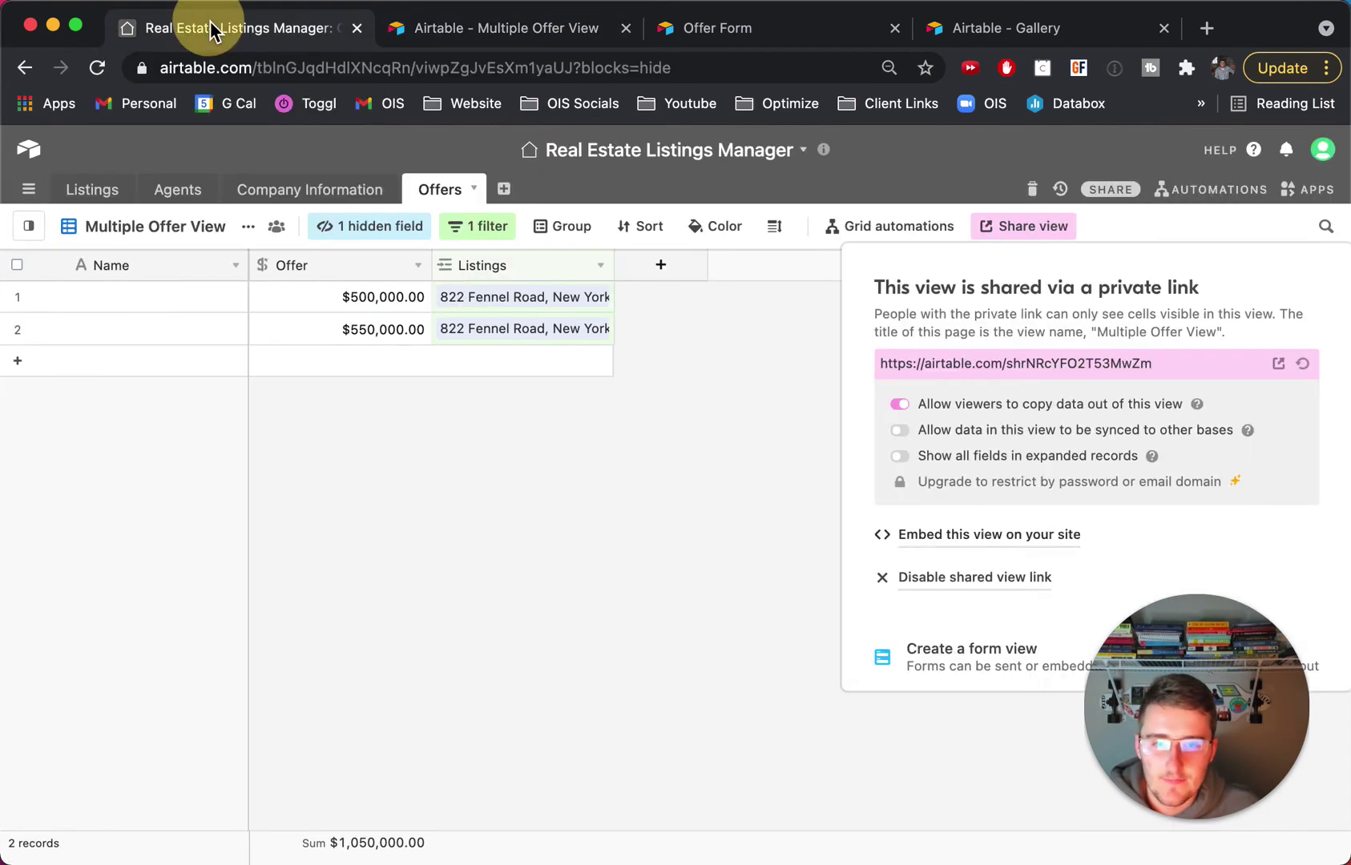
click(655, 478)
mouse_move(28, 226)
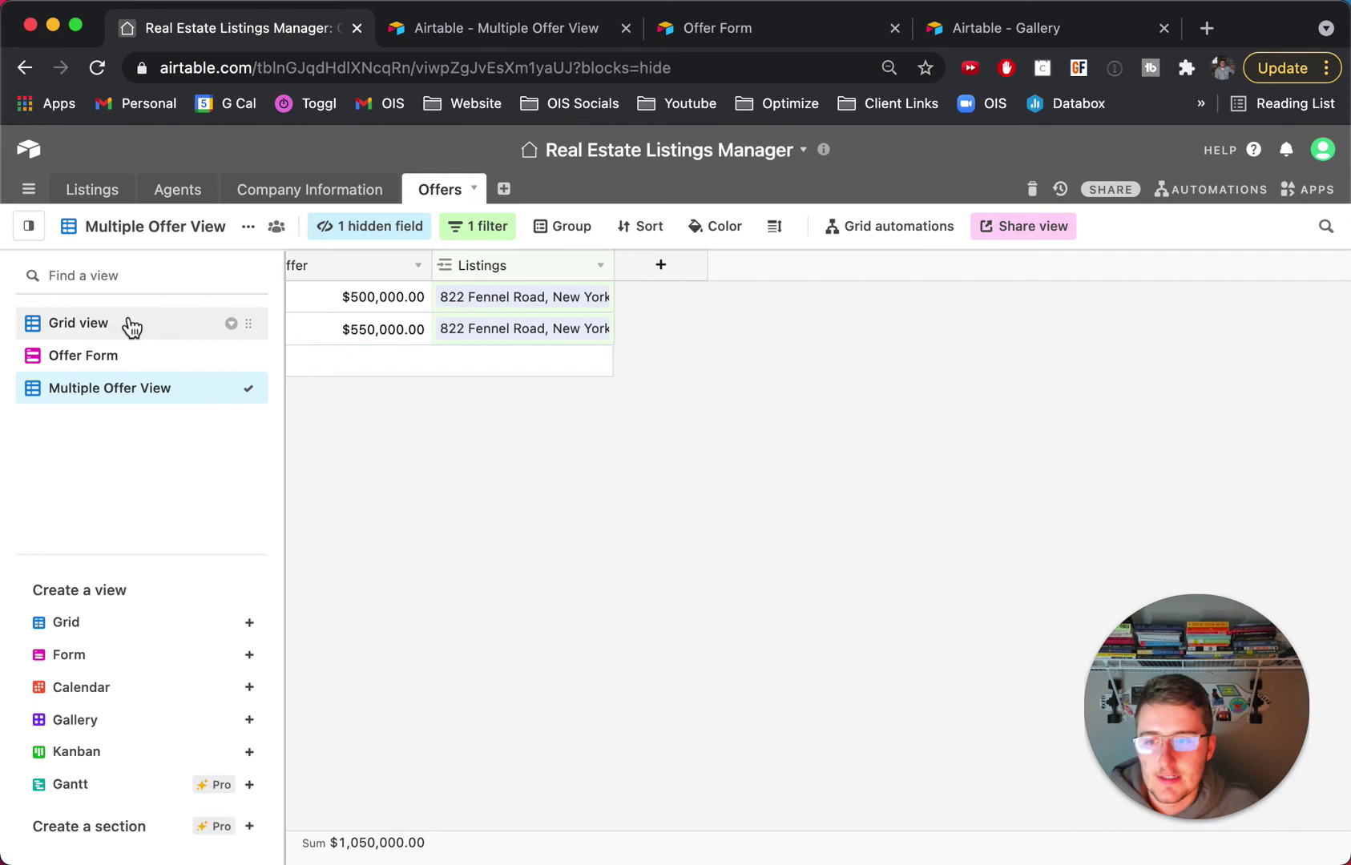
click(131, 324)
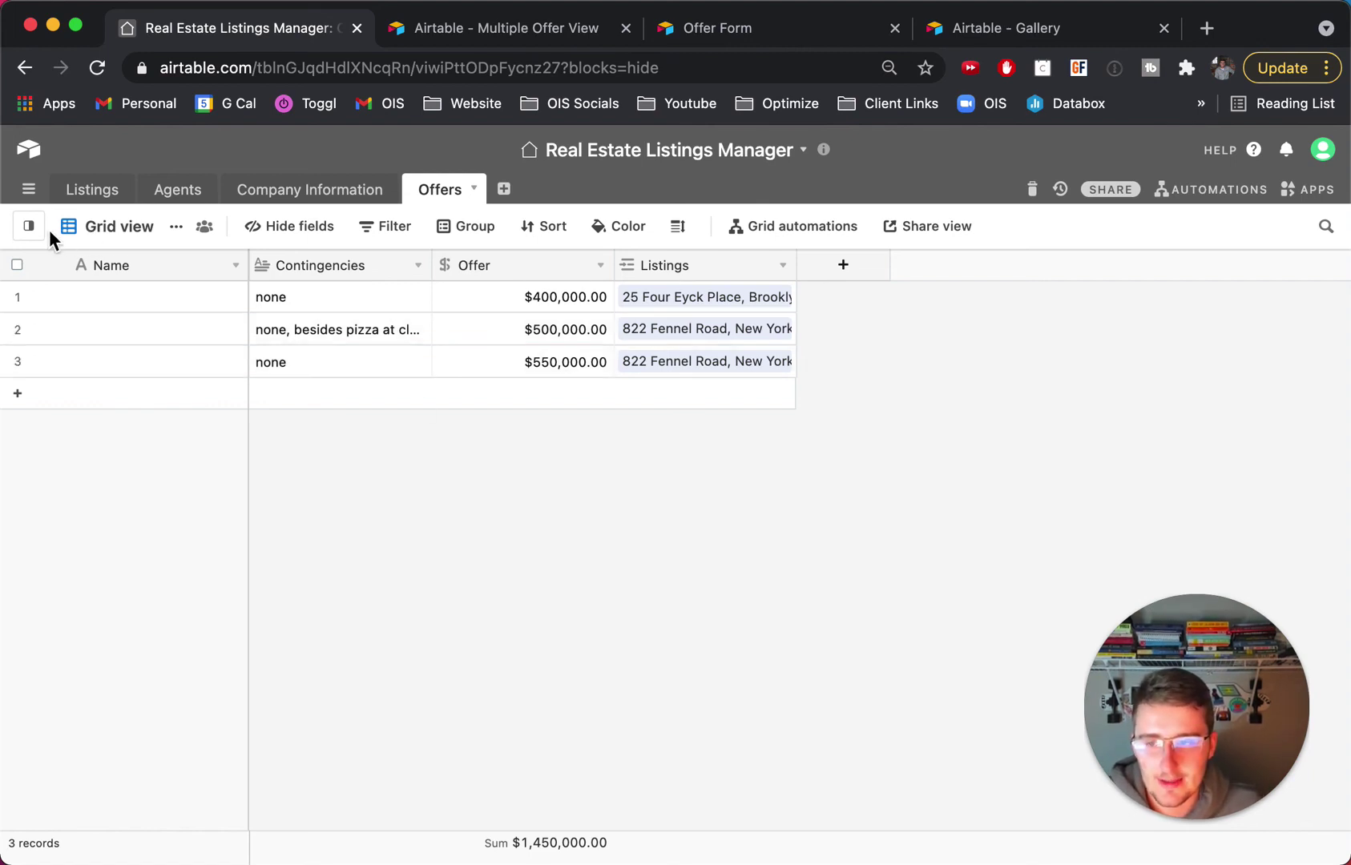
mouse_move(31, 227)
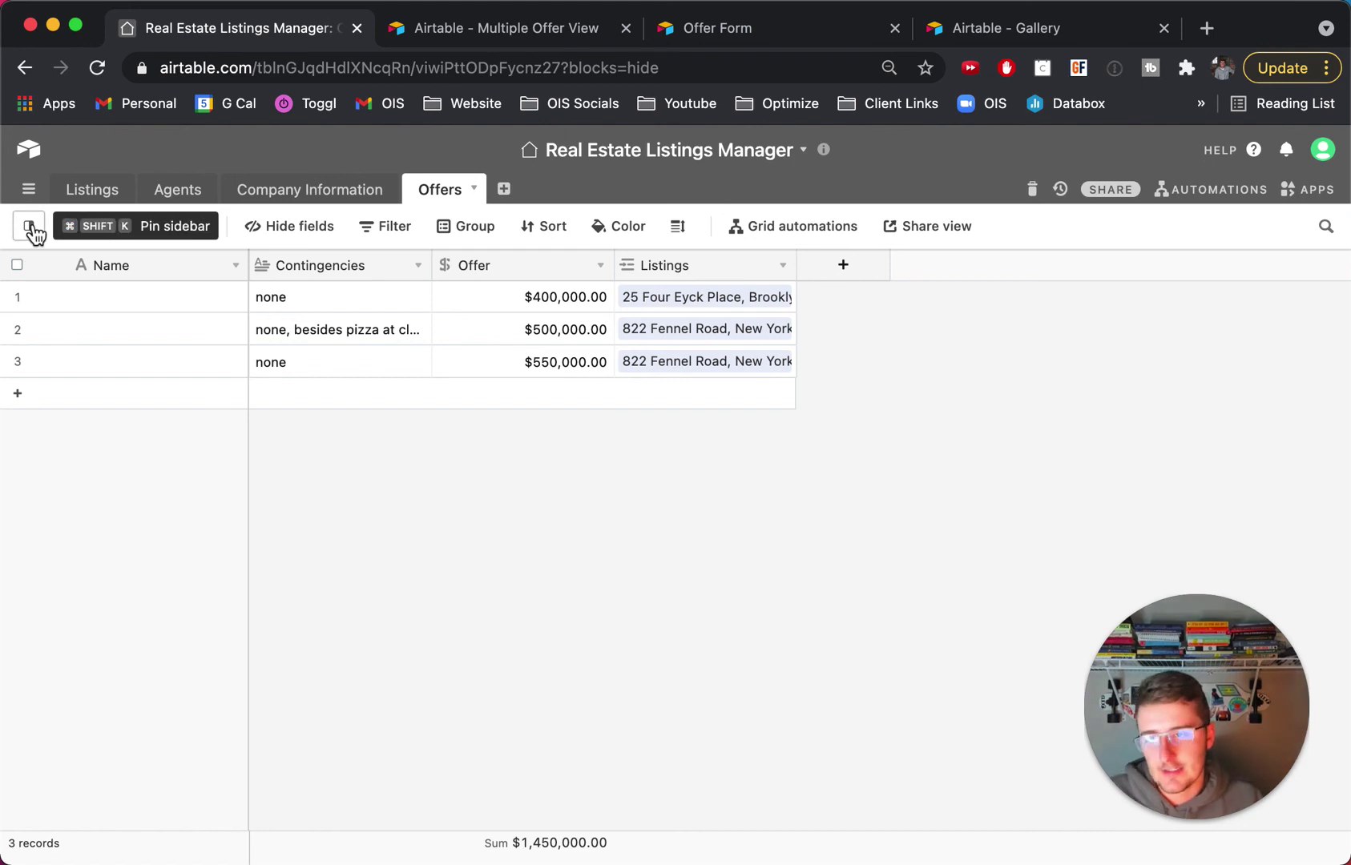
click(120, 389)
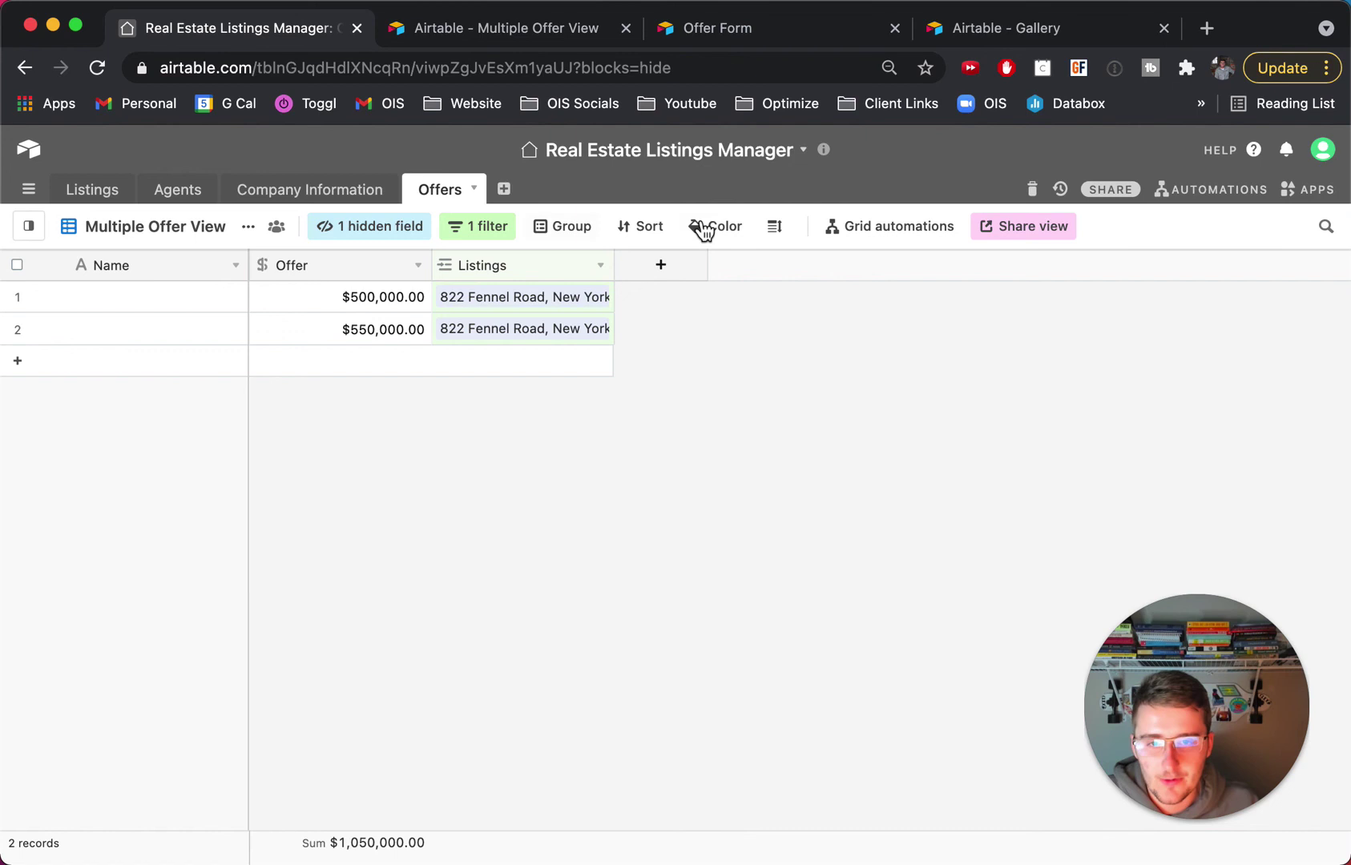
Step: Sort the view by Offer from highest to lowest (9→1)
click(662, 227)
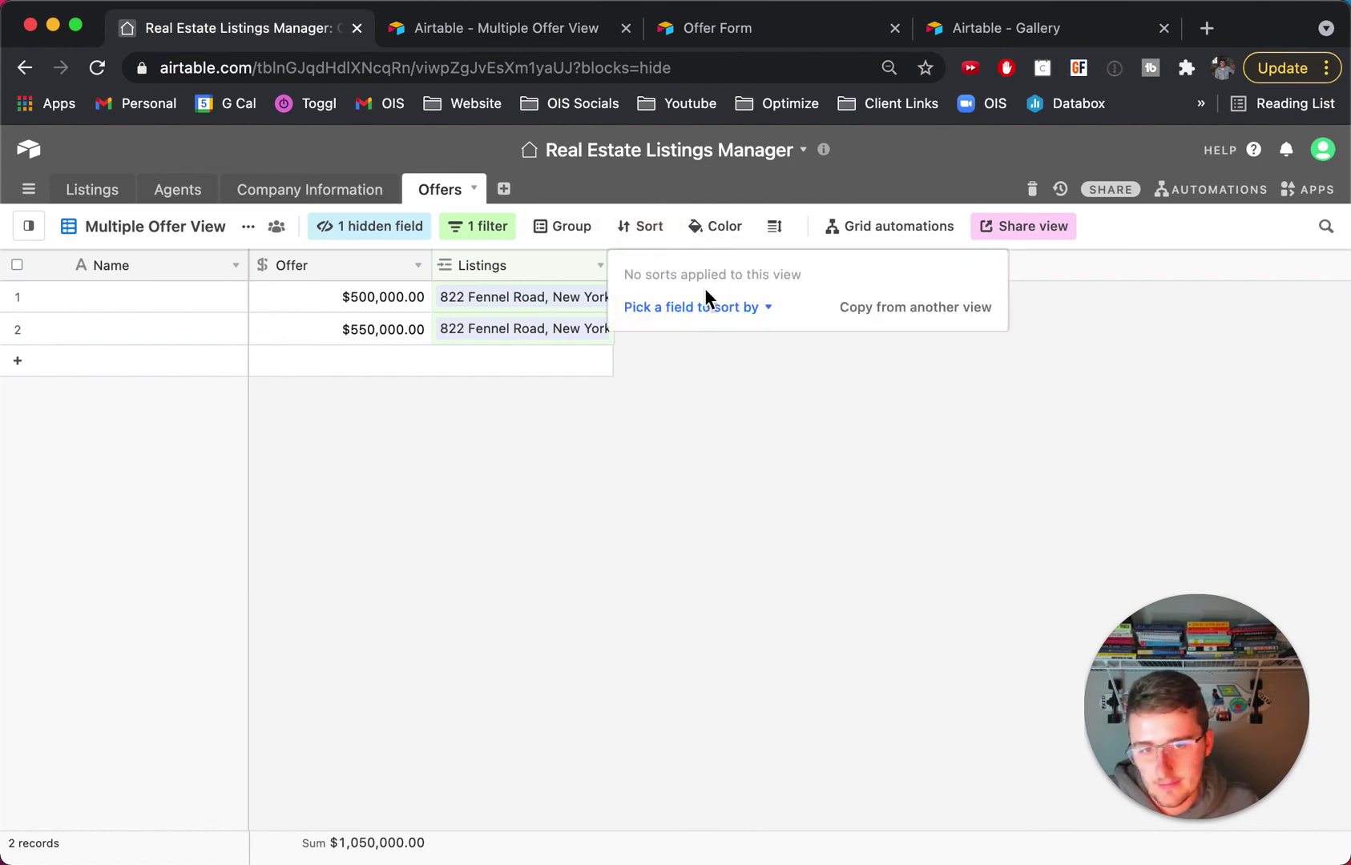
click(706, 308)
click(689, 442)
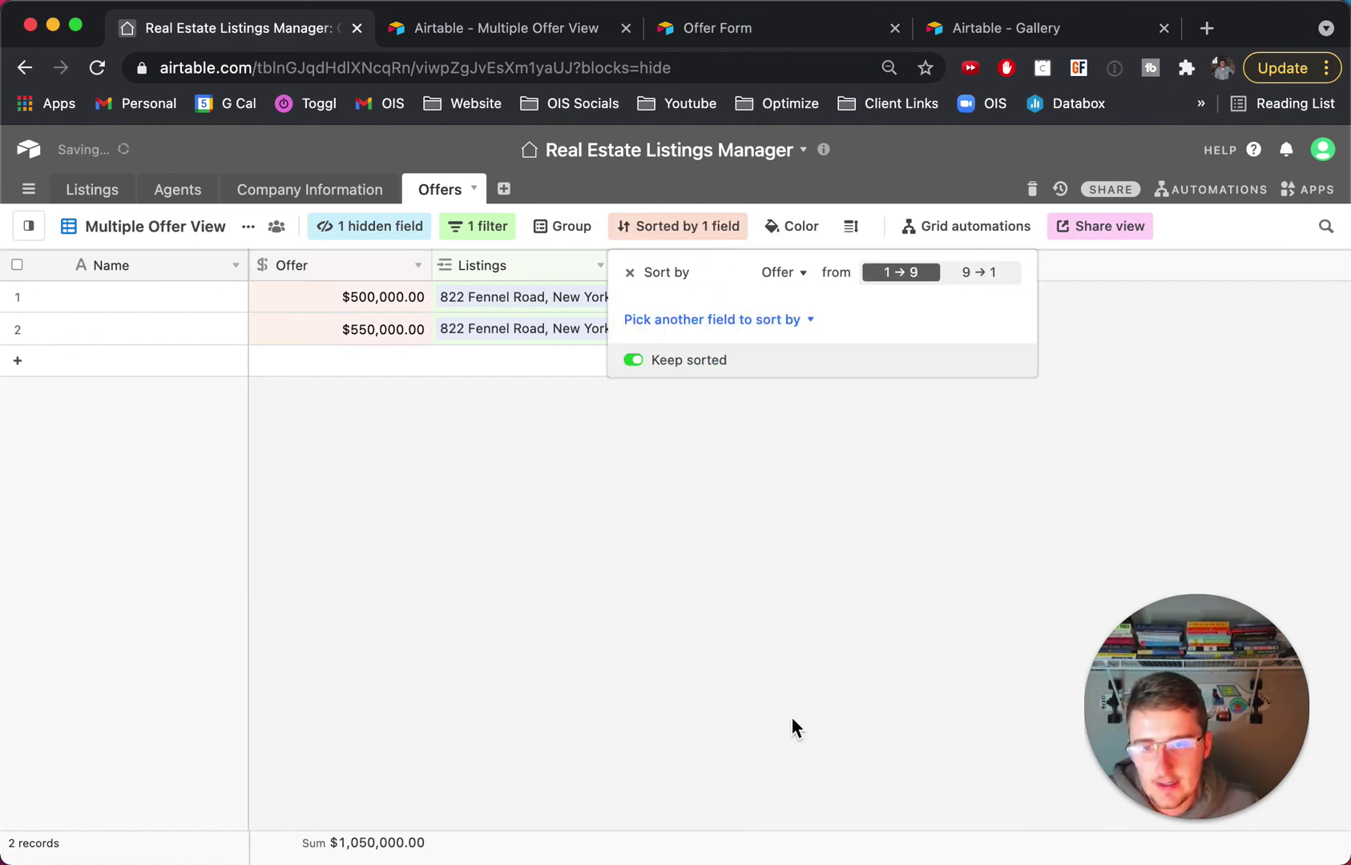
click(979, 274)
click(870, 671)
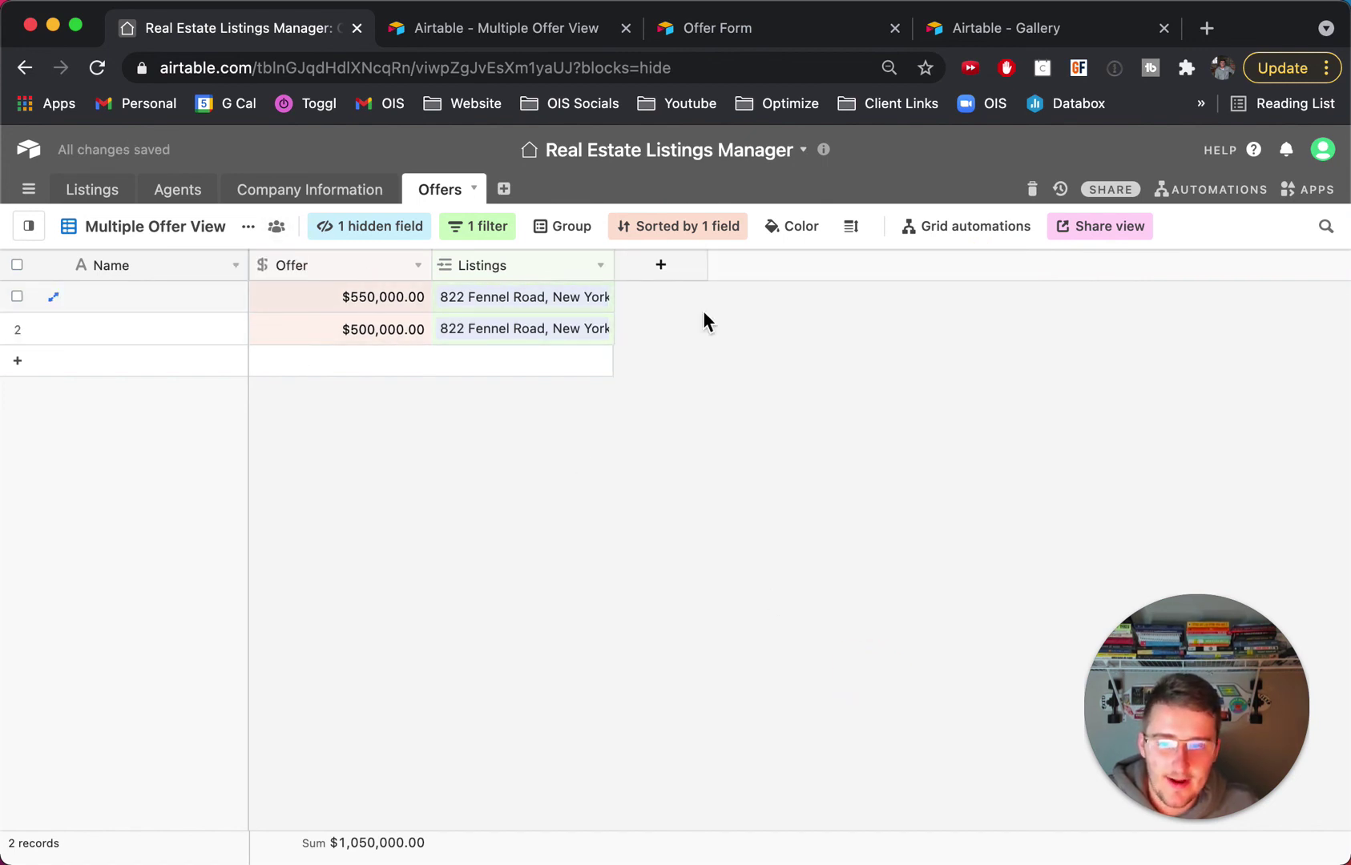
click(248, 226)
Step: Duplicate Multiple Offer View and delete the copy's Listings contains 822 filter
click(309, 343)
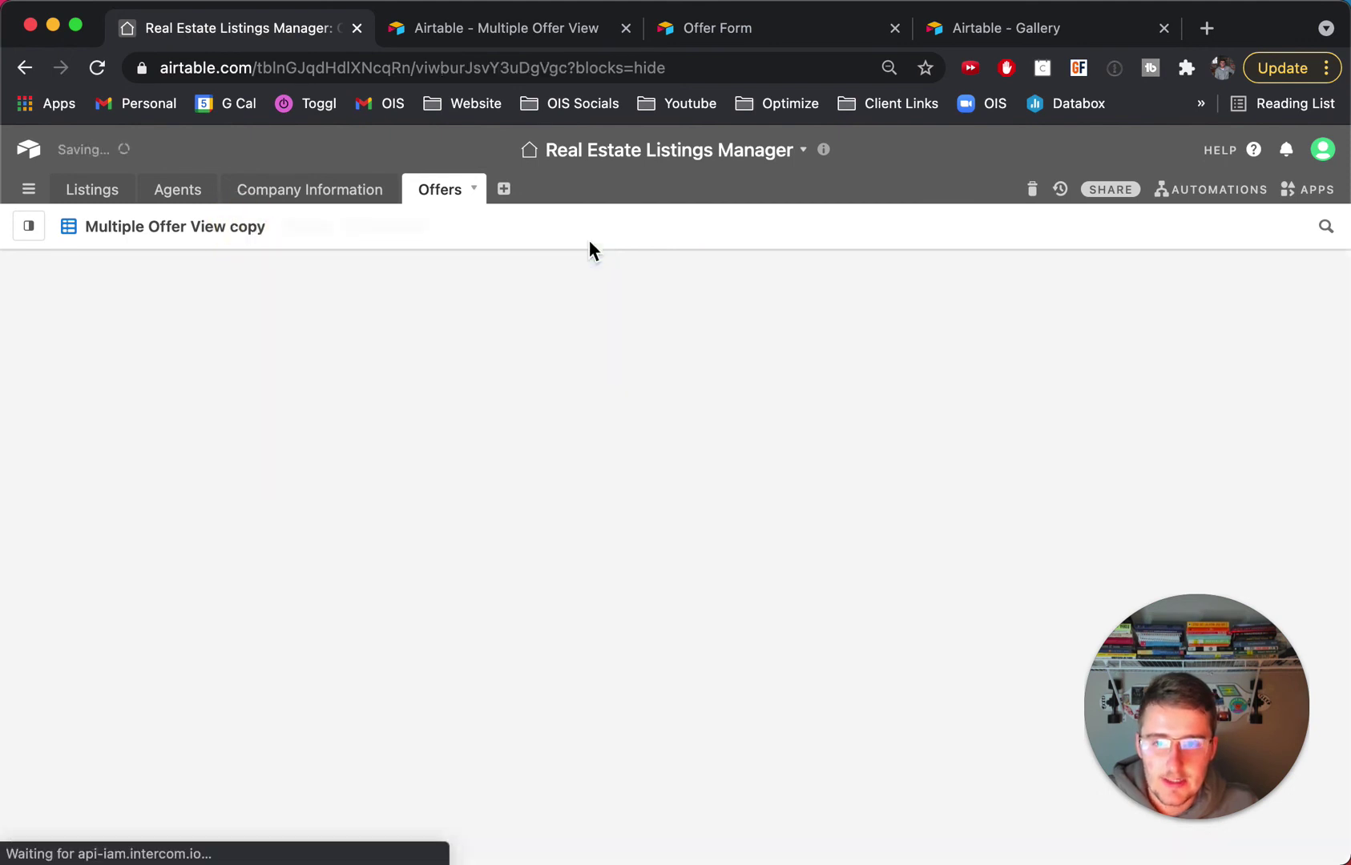
click(475, 228)
click(517, 230)
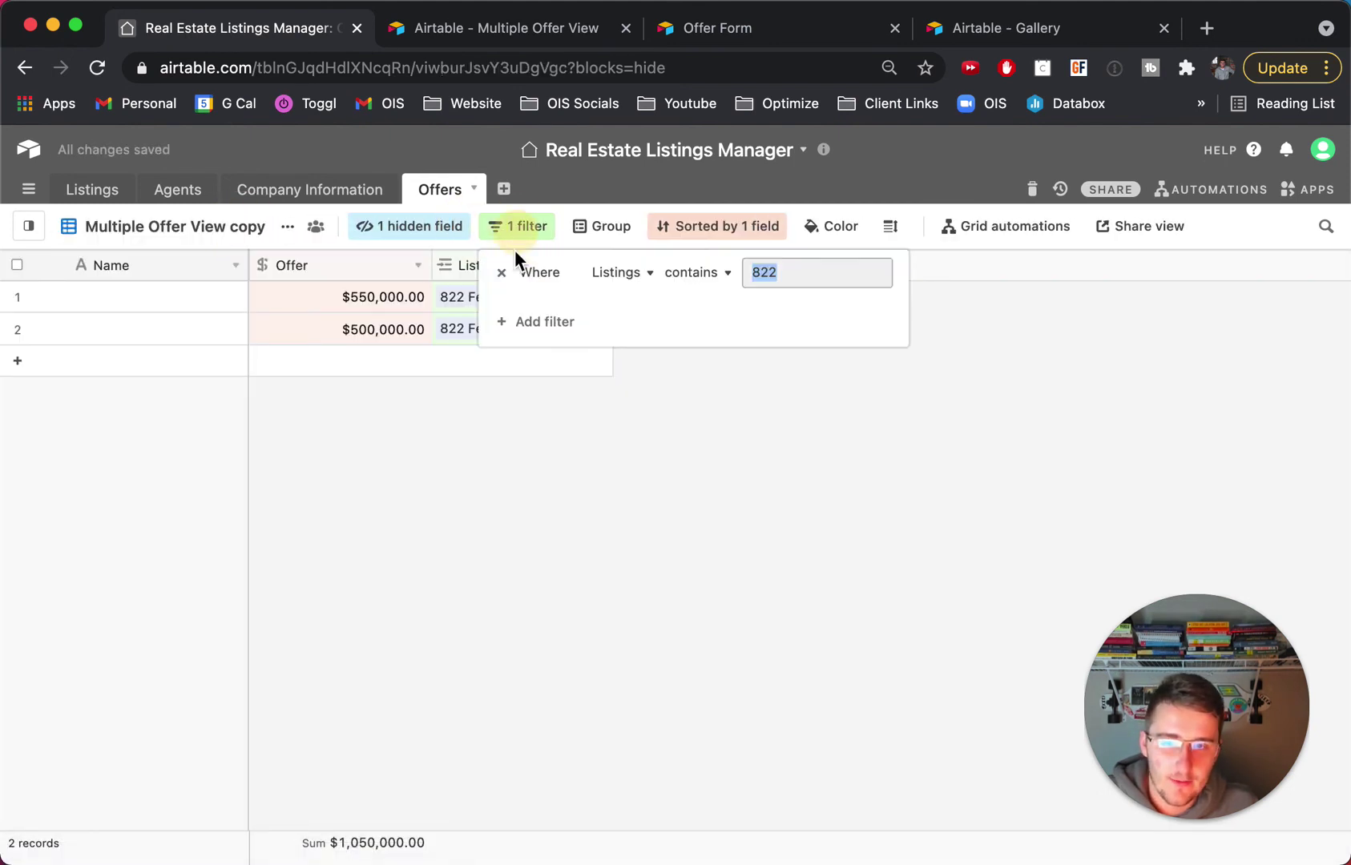
click(502, 272)
click(511, 231)
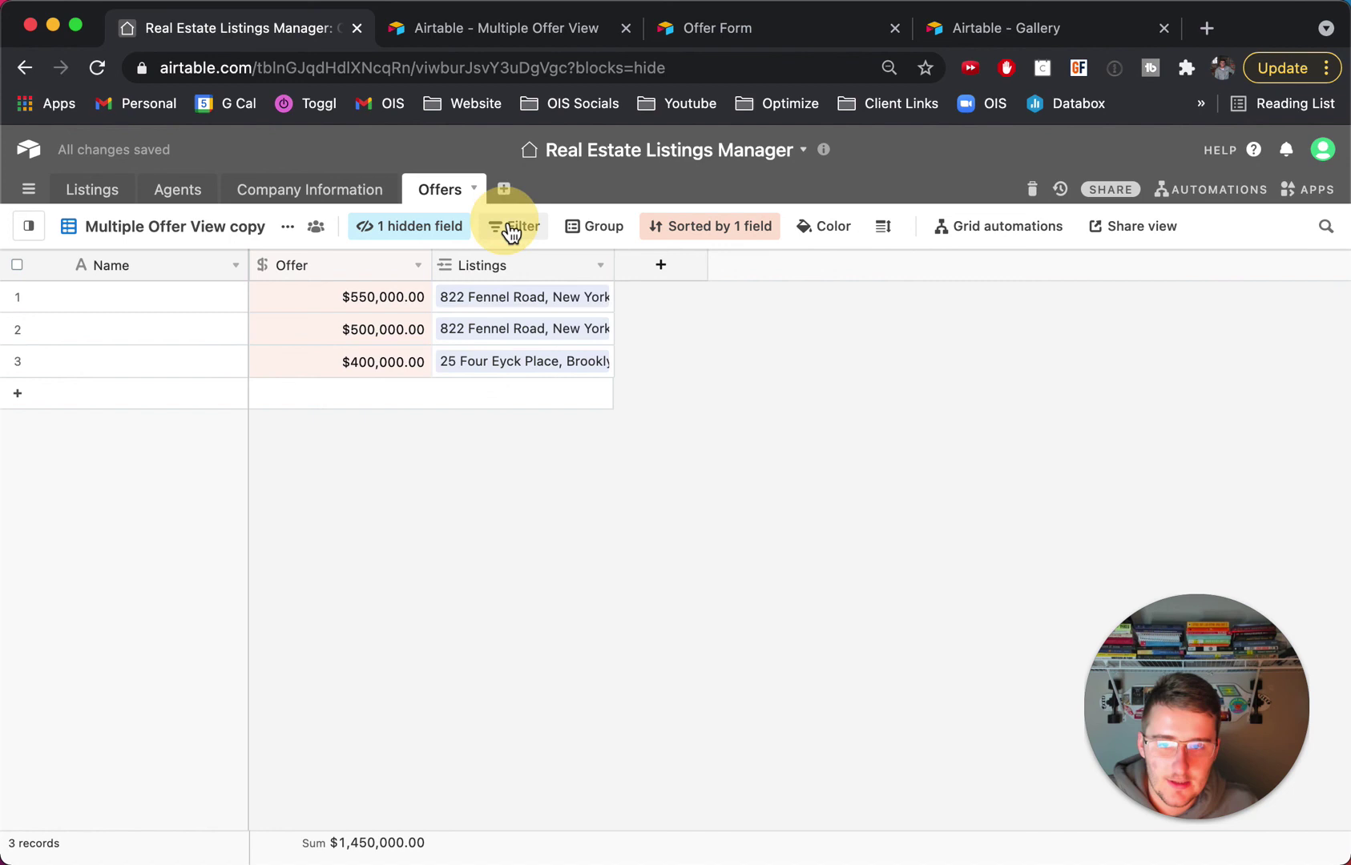
Step: Add a filter to the copy: Listings contains 25
click(508, 232)
click(519, 319)
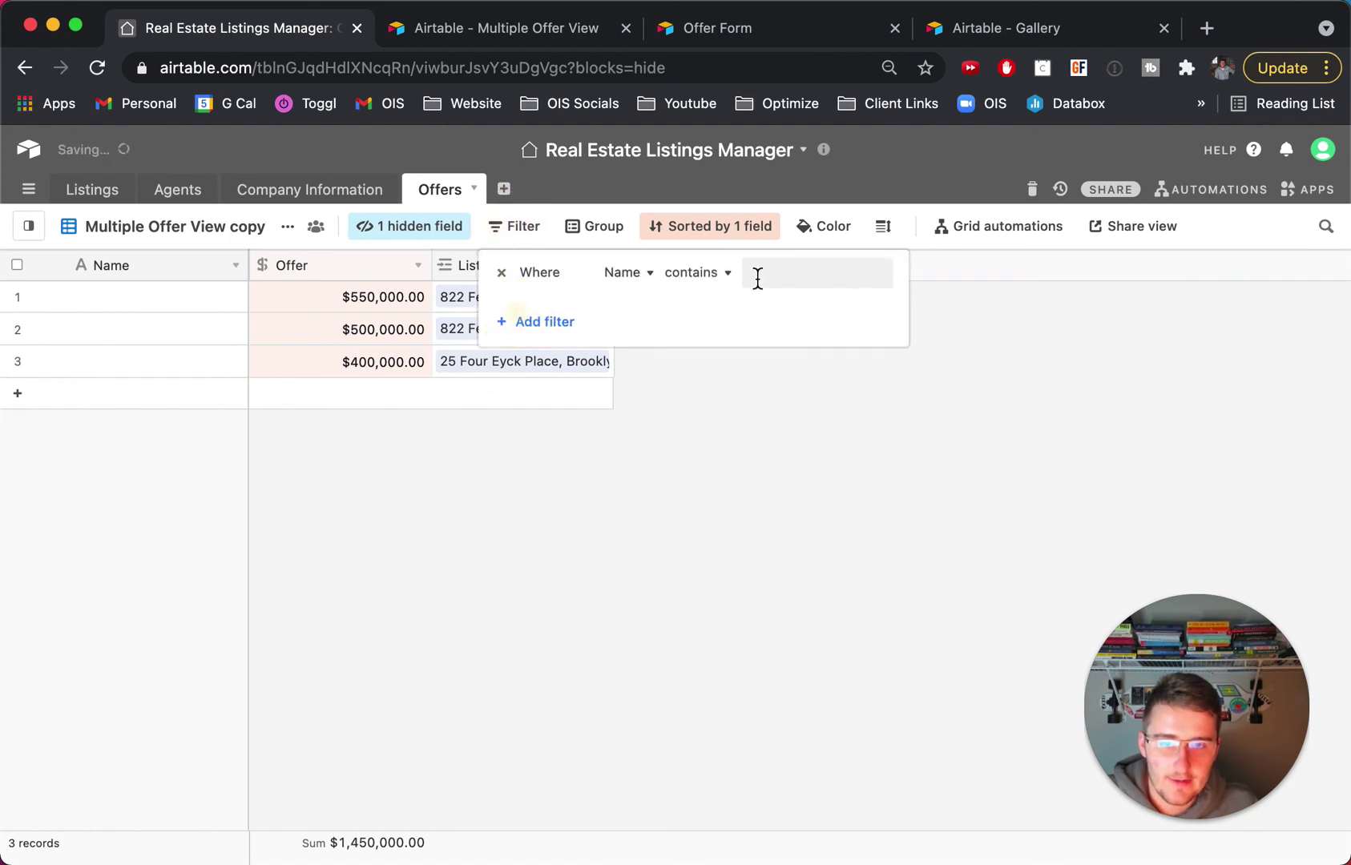
click(759, 272)
text(25)
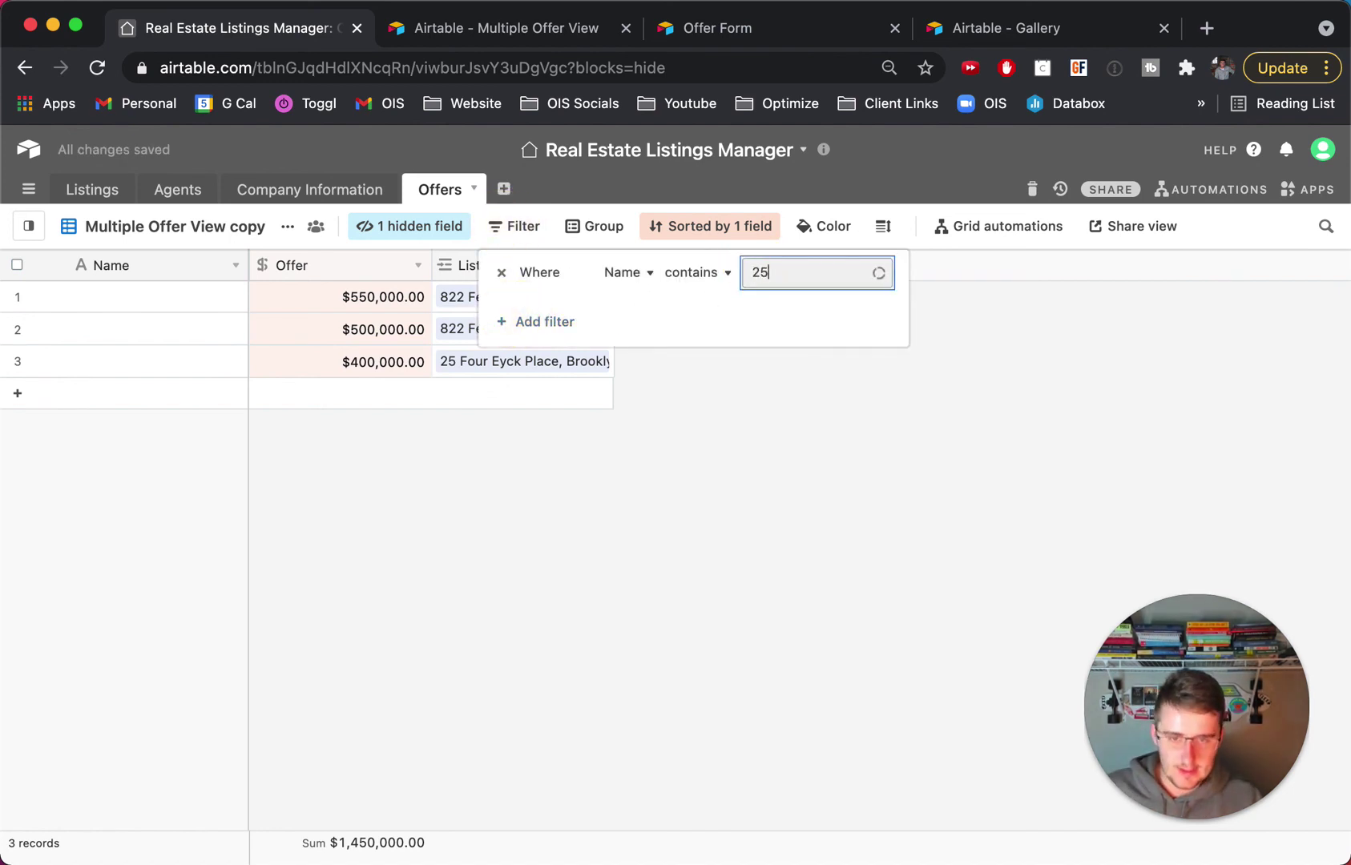
key(Escape)
click(526, 238)
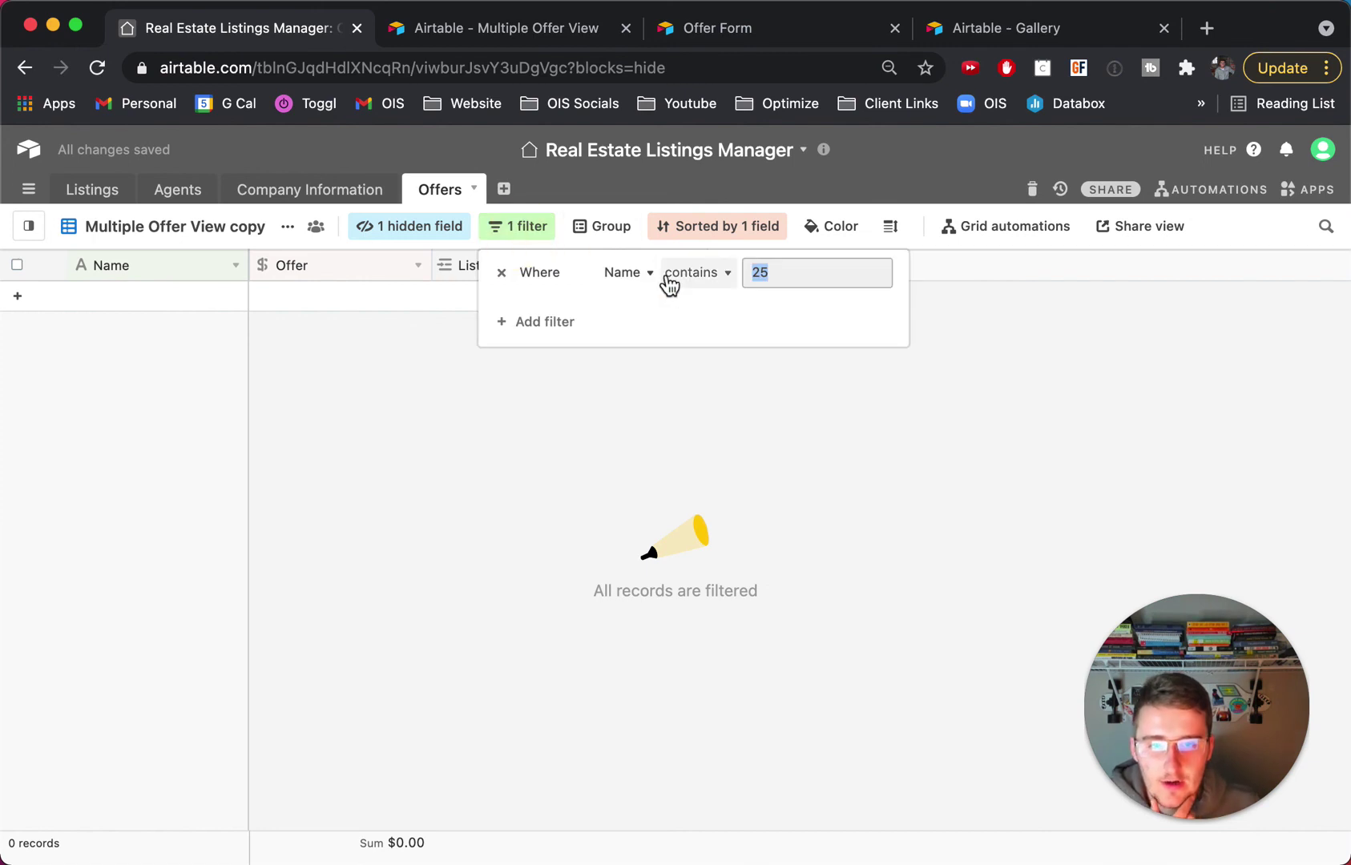
click(646, 274)
click(612, 440)
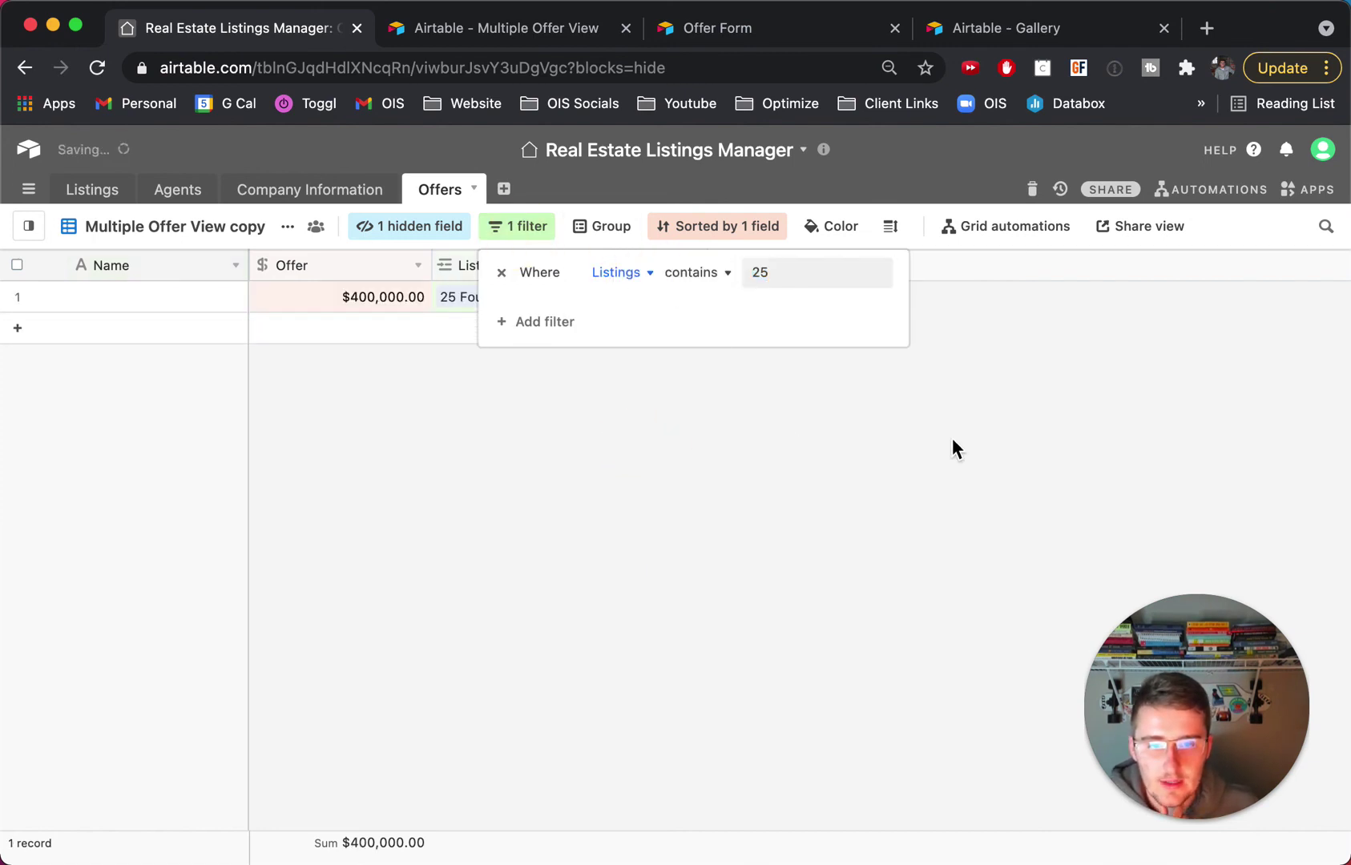
click(952, 441)
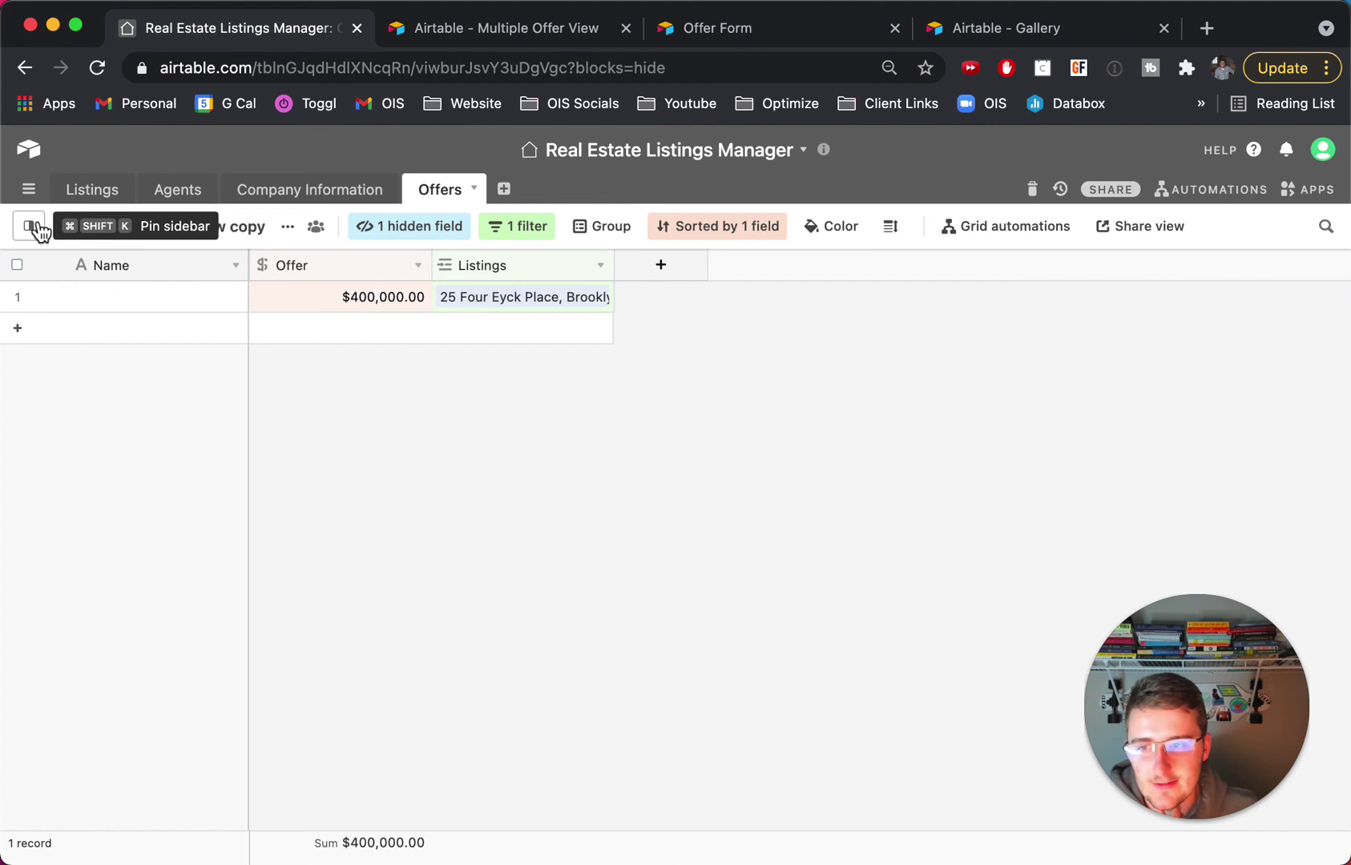
Step: Go back to the original Multiple Offer View, then browse the Listings and Agents tables
mouse_move(40, 235)
click(162, 386)
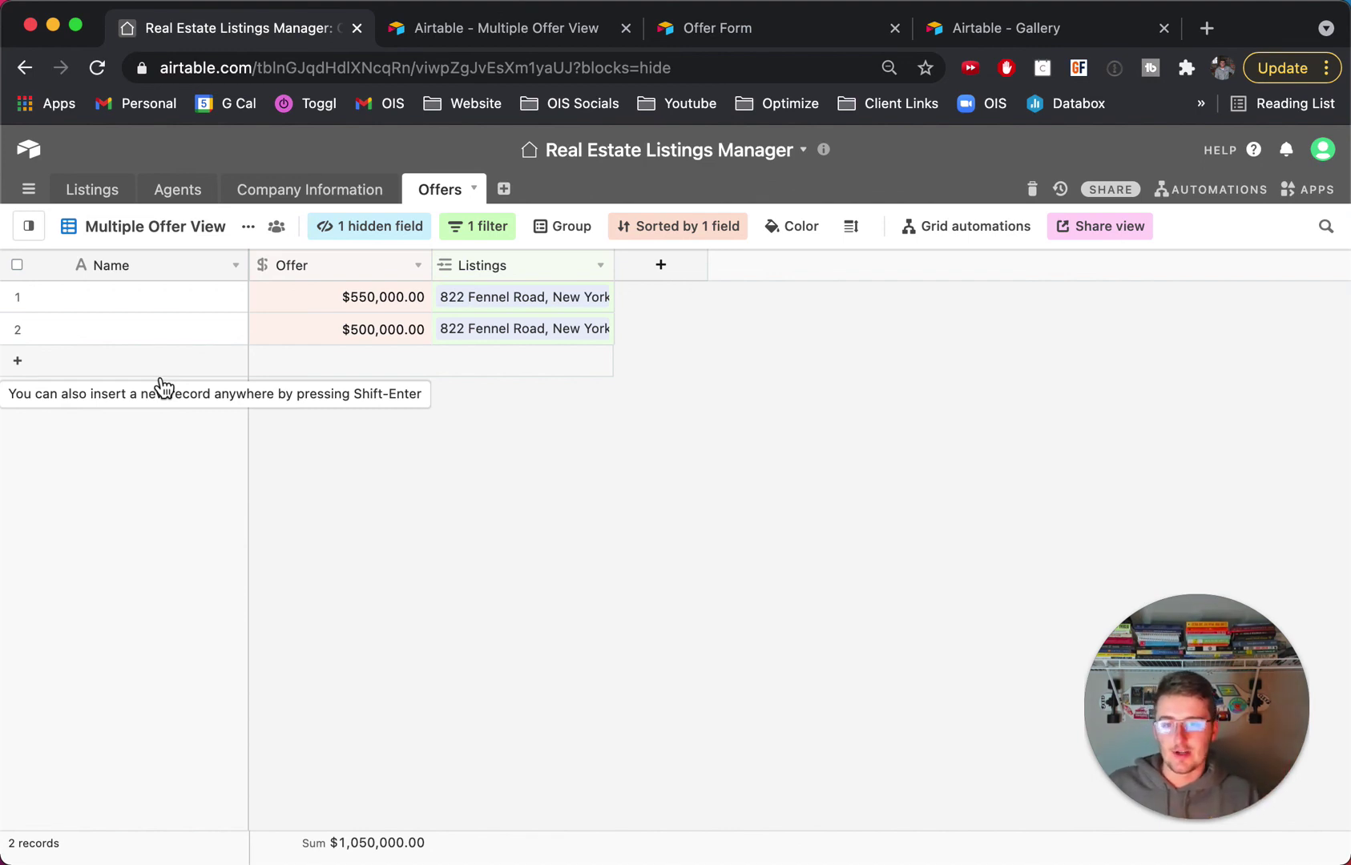
click(106, 192)
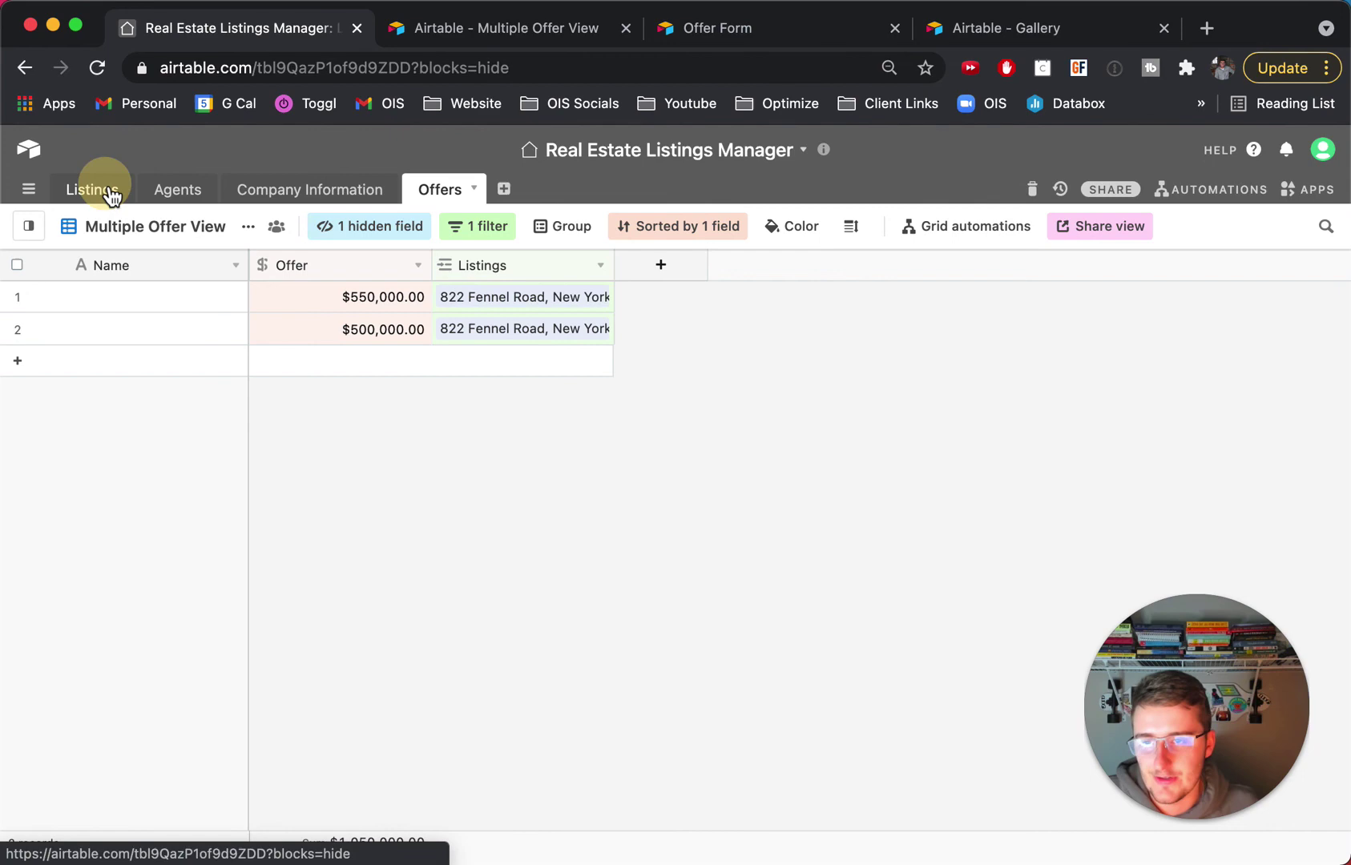
click(223, 189)
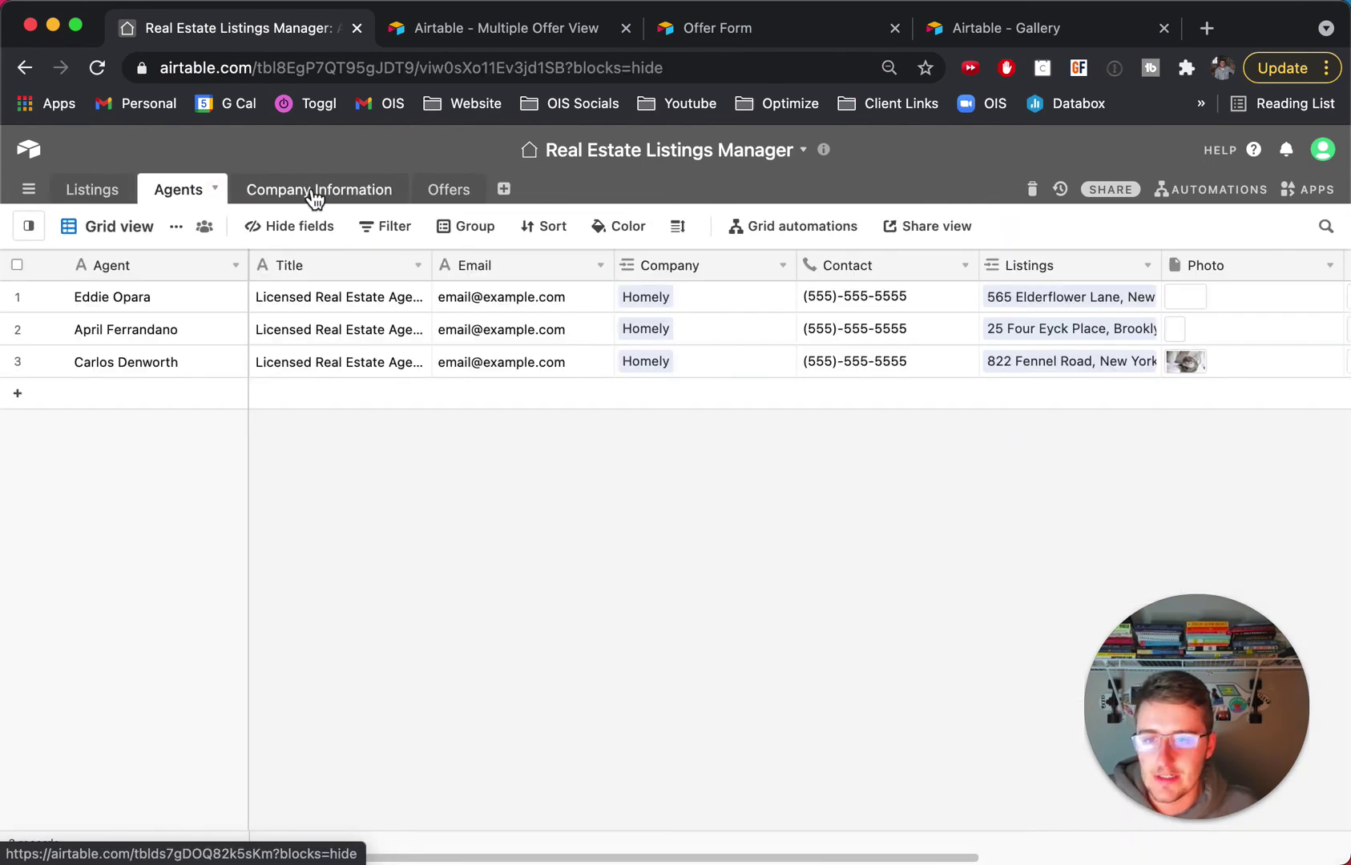